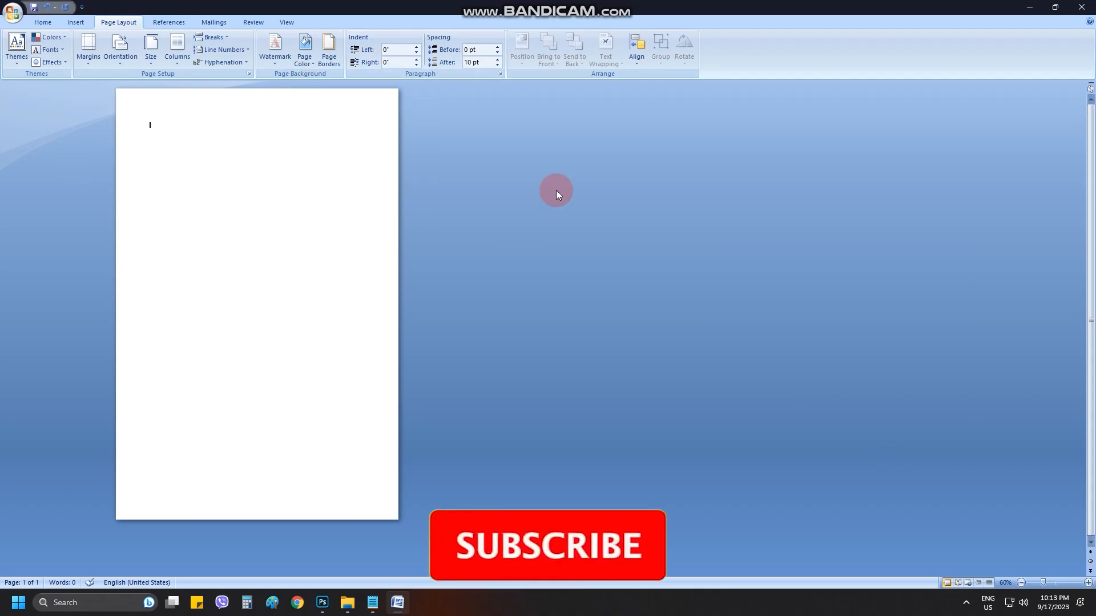
Insert blank pages until the document has 12 pages
click(73, 22)
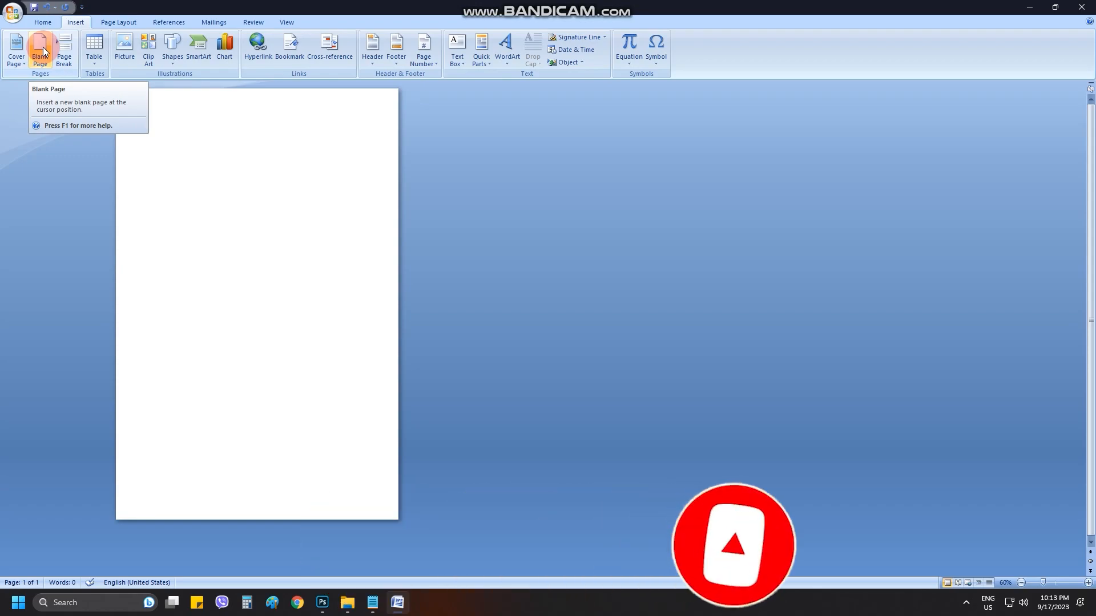
click(39, 51)
click(42, 51)
scroll(540, 298, down, 1)
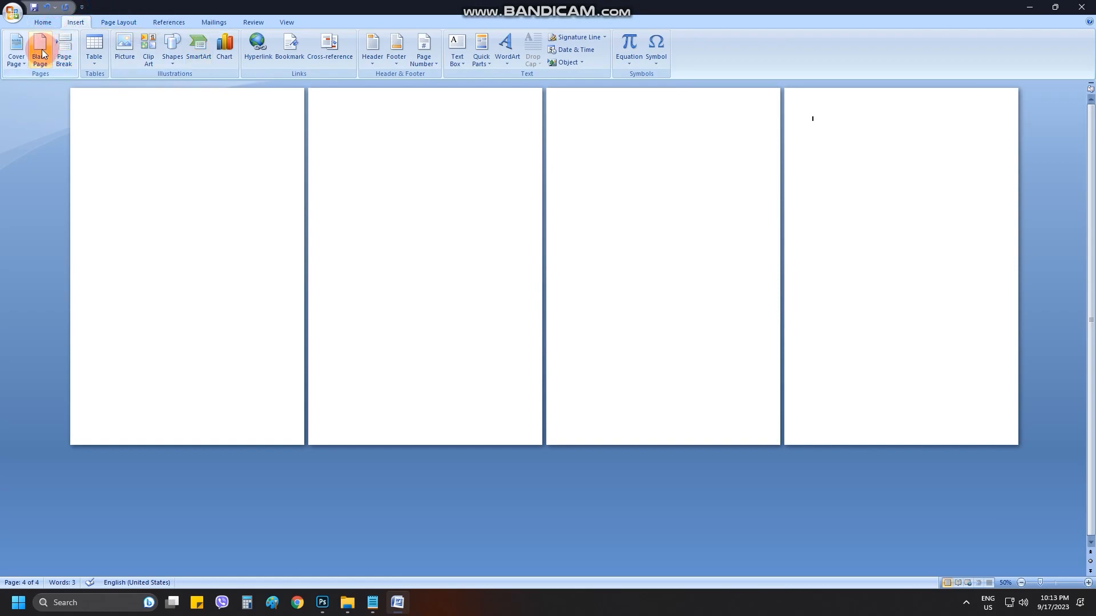
click(41, 52)
click(41, 52)
click(41, 52)
click(41, 53)
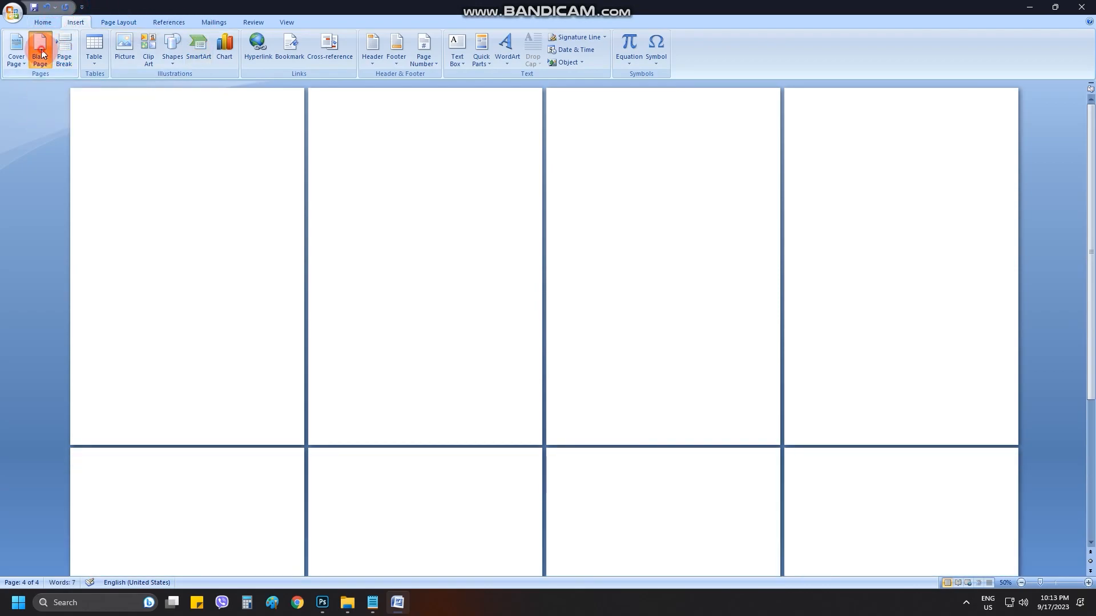
click(41, 52)
click(41, 52)
click(41, 53)
click(41, 52)
scroll(890, 401, down, 3)
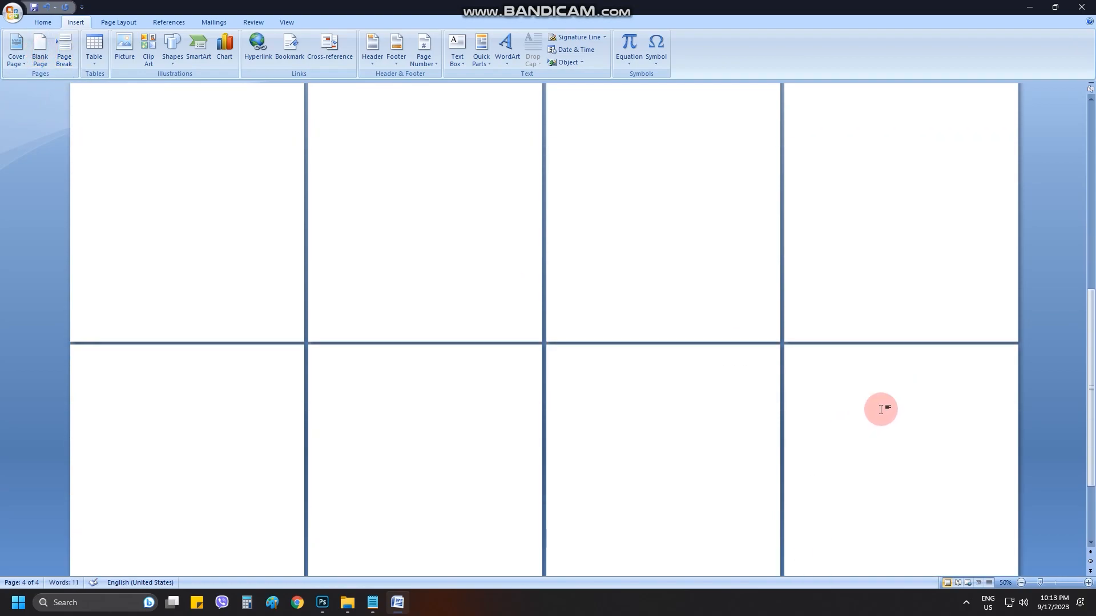
scroll(896, 408, down, 2)
scroll(919, 422, up, 10)
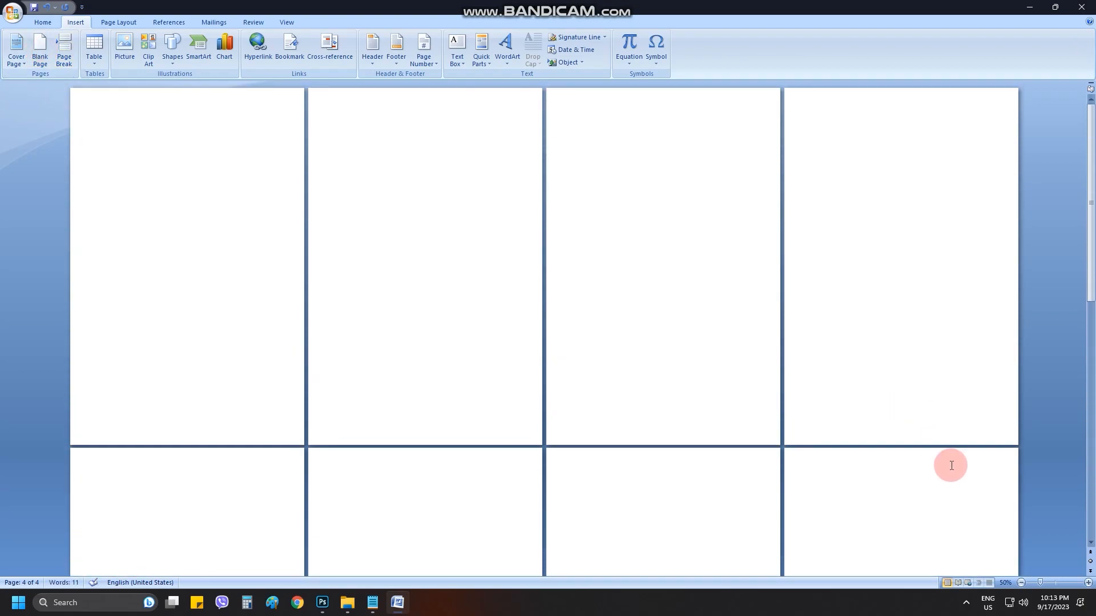
Insert the 1 JANUARY picture from the 2024 CALENDAR folder on the Desktop onto the second page
click(392, 101)
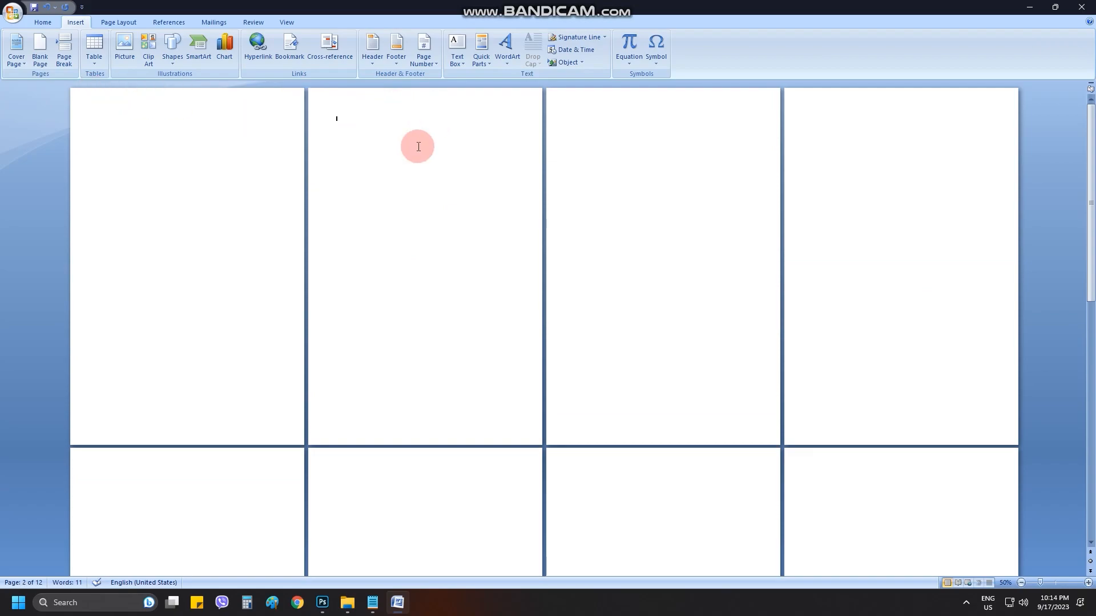
click(125, 48)
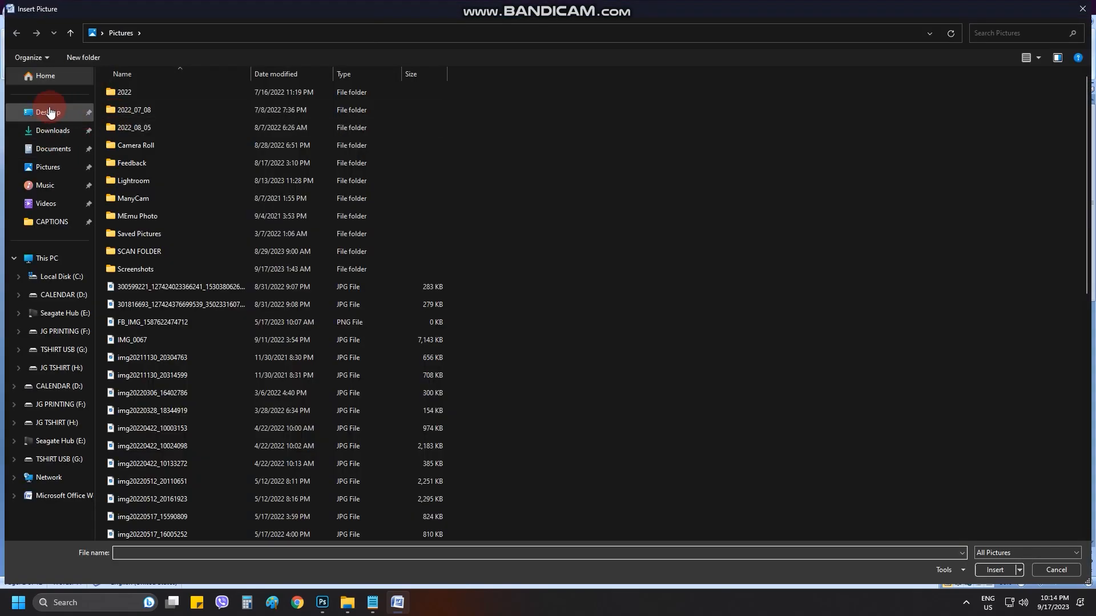
click(49, 110)
double_click(149, 93)
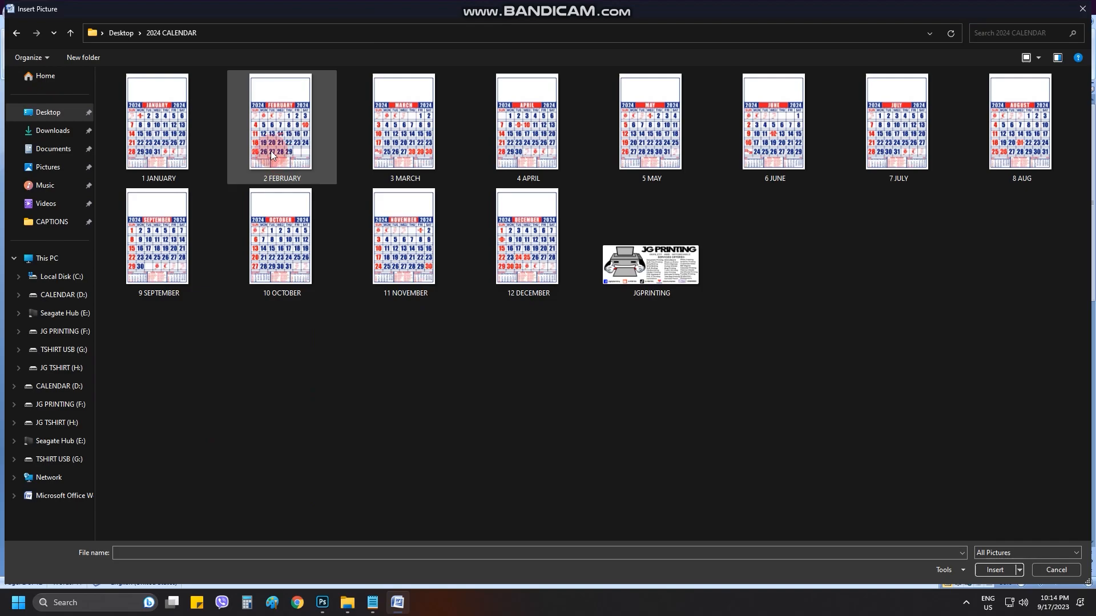
click(185, 138)
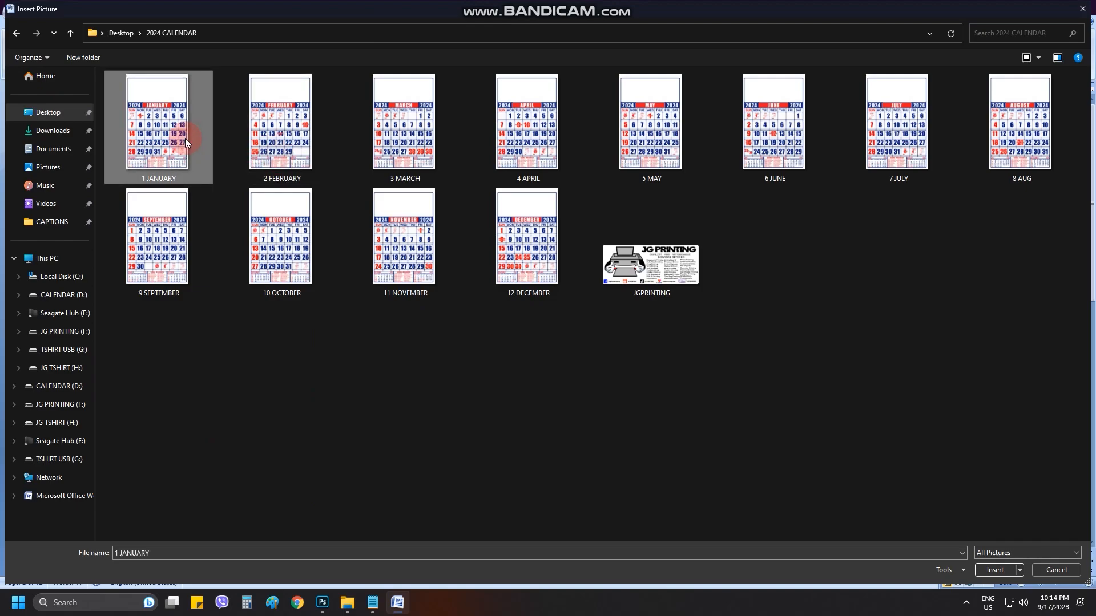
double_click(185, 138)
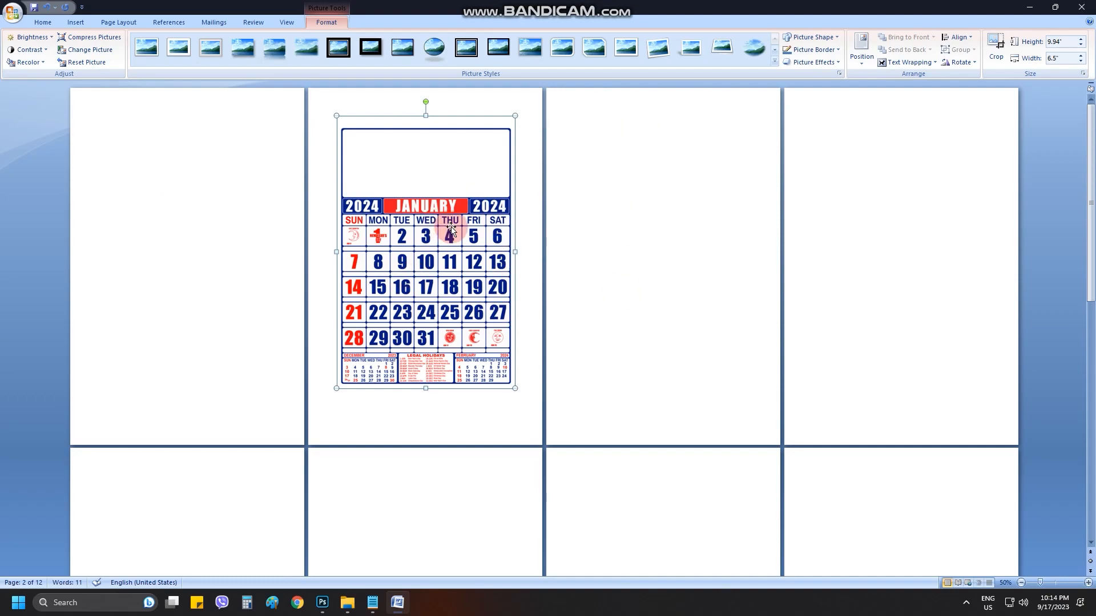
Unlock the January picture's aspect ratio and set its height to 13 inches and width to 8.5 inches
click(1084, 75)
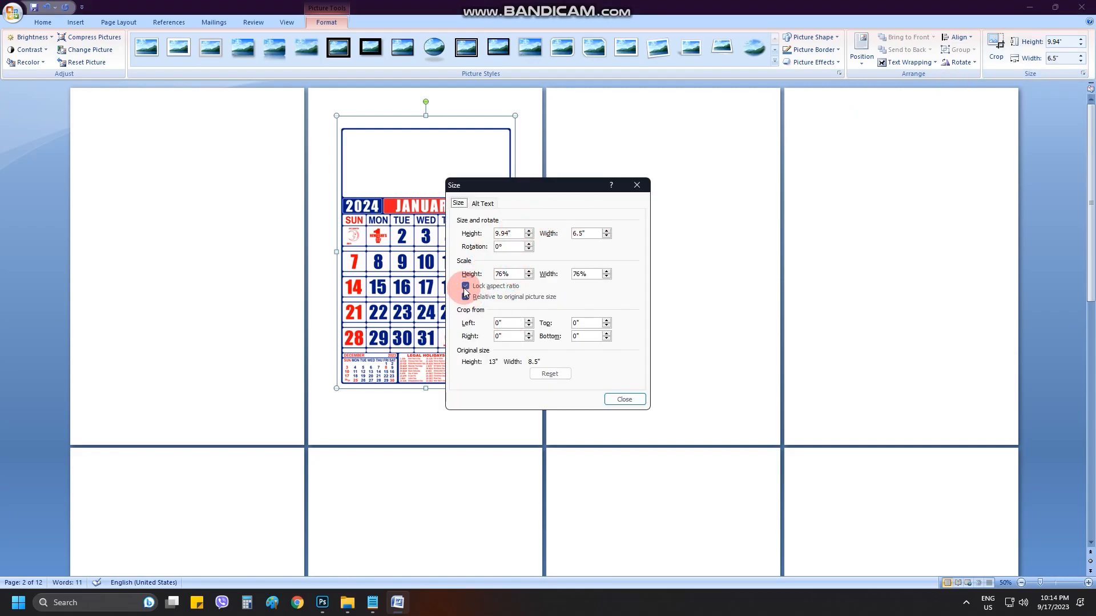
click(465, 287)
double_click(502, 234)
text(13)
click(597, 233)
drag(598, 233, 529, 234)
drag(595, 233, 552, 233)
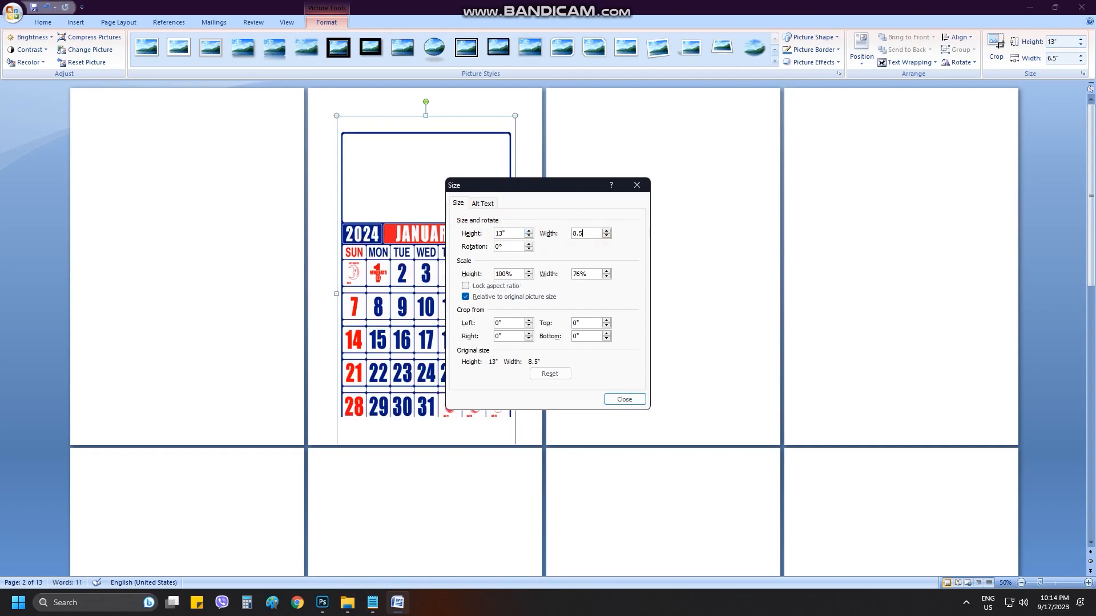
text(8.5)
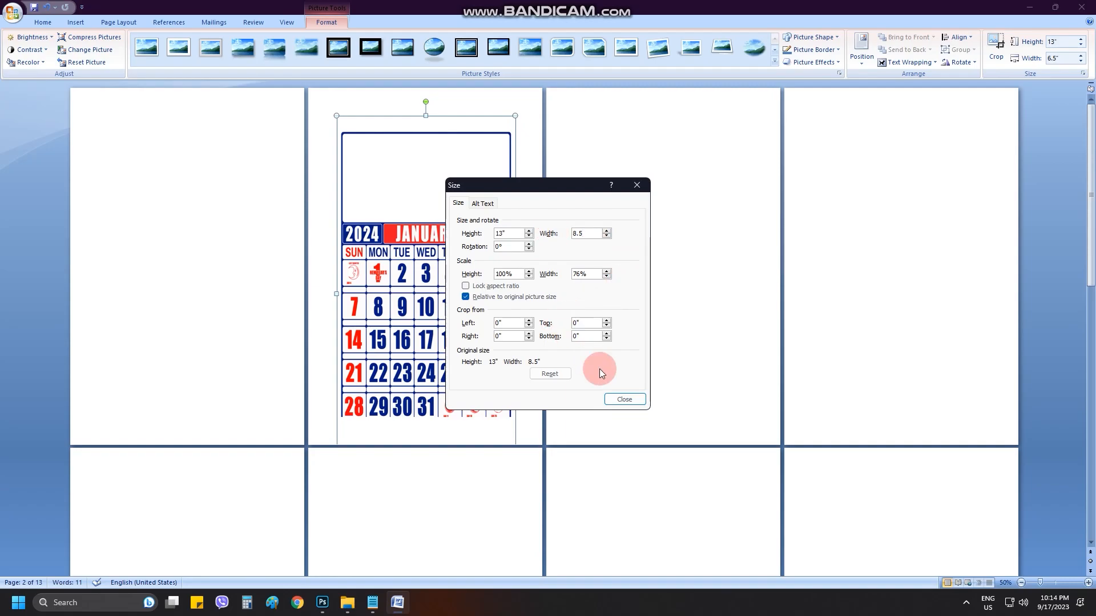
click(624, 400)
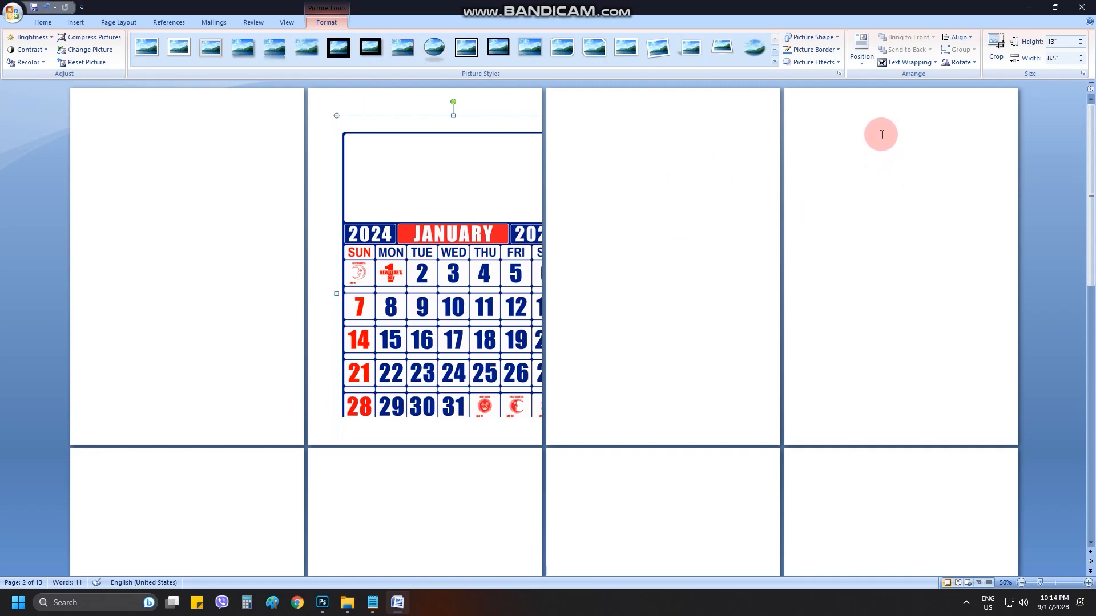
Wrap the January picture behind text and align it to the center and middle of the page
click(912, 65)
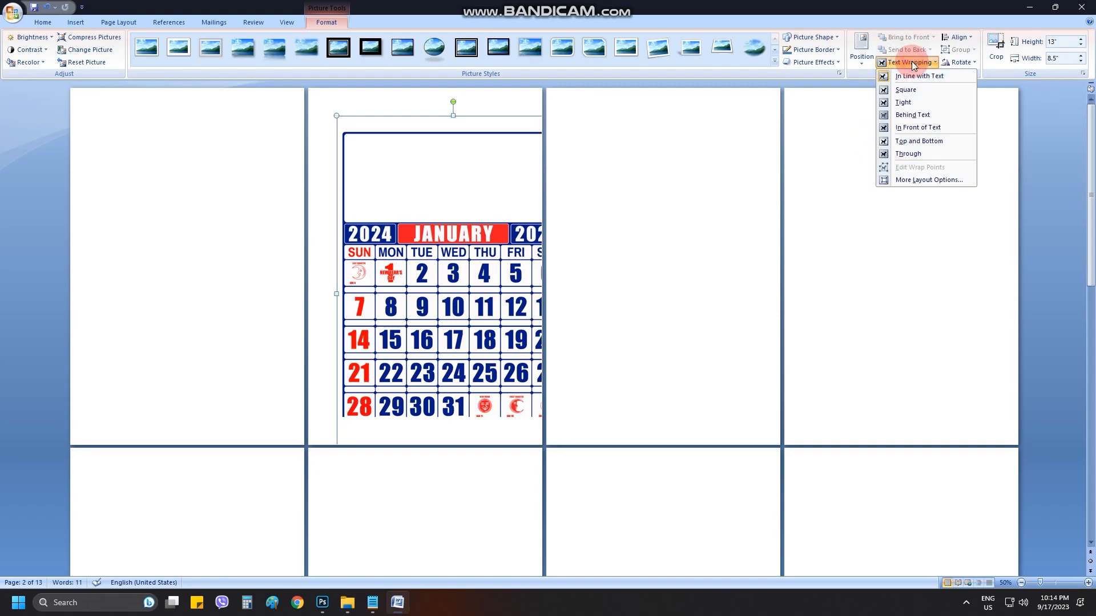
click(915, 117)
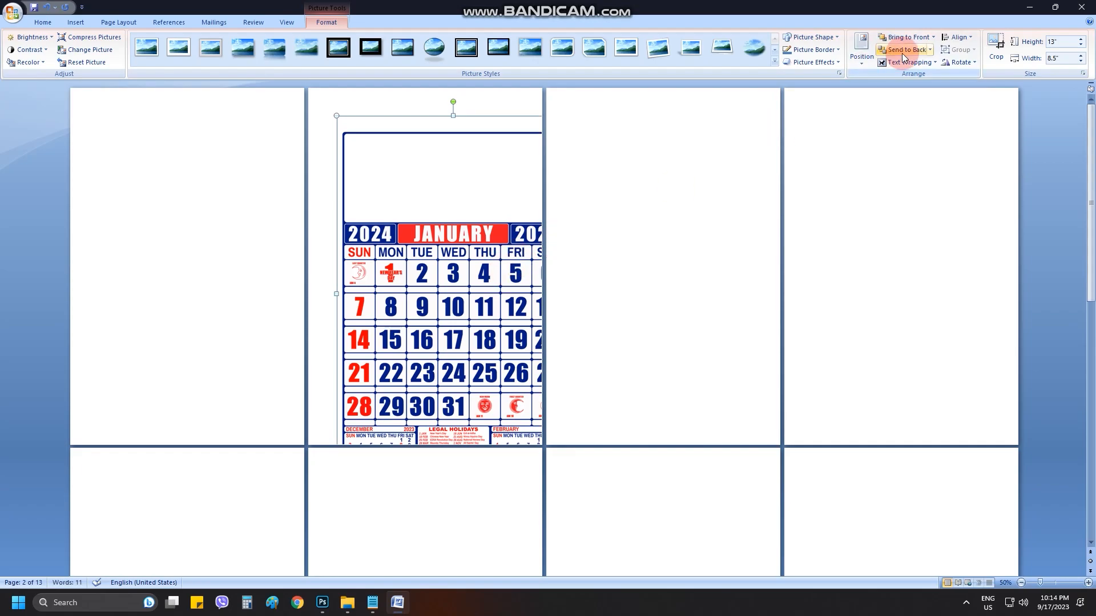
click(958, 39)
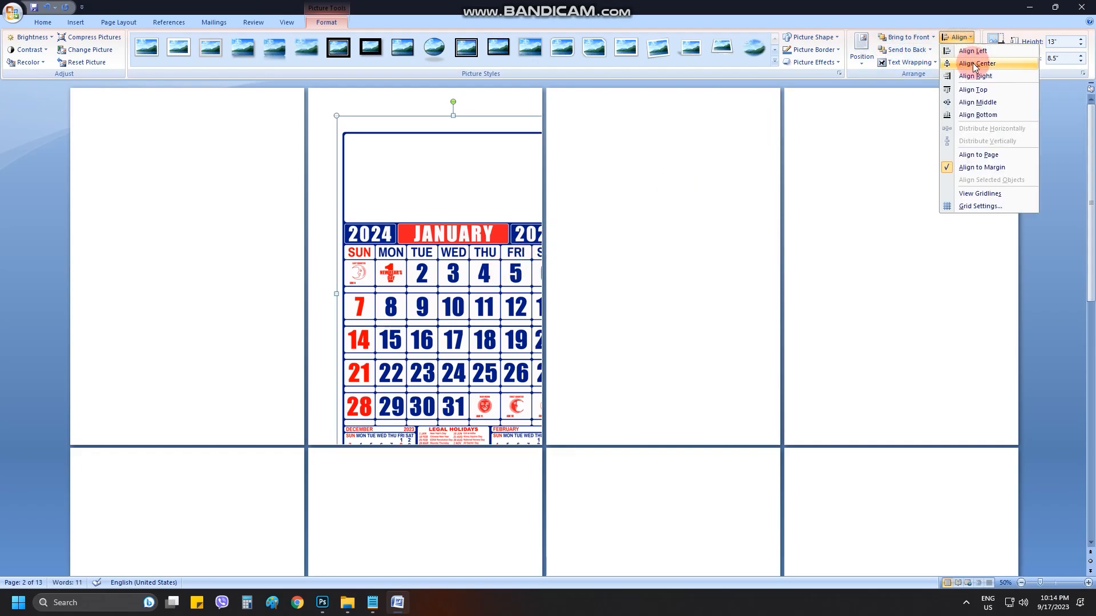
click(974, 64)
click(959, 37)
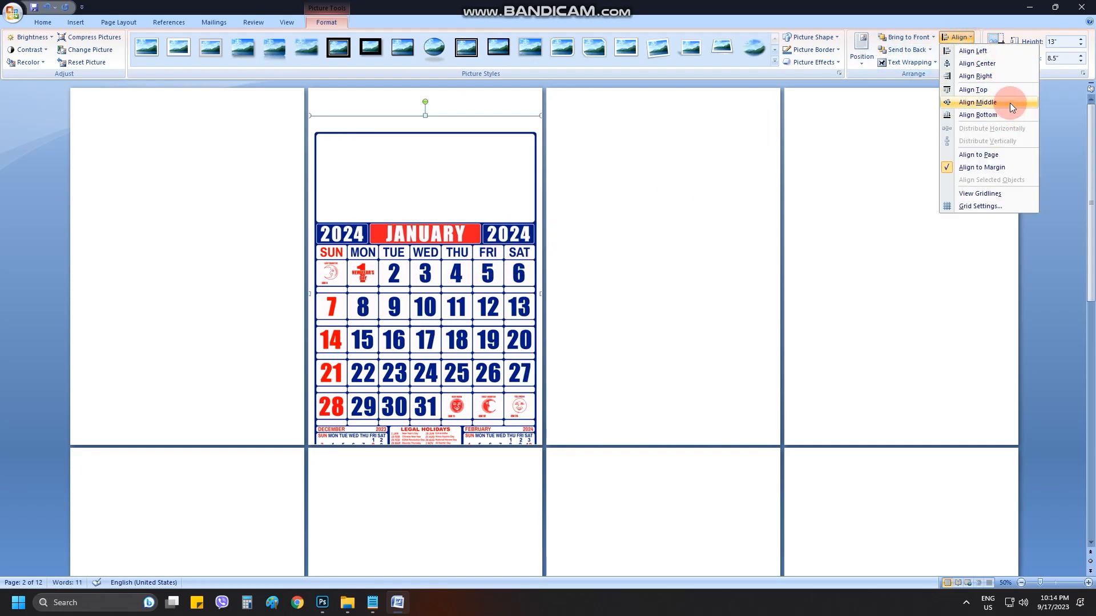
click(1011, 106)
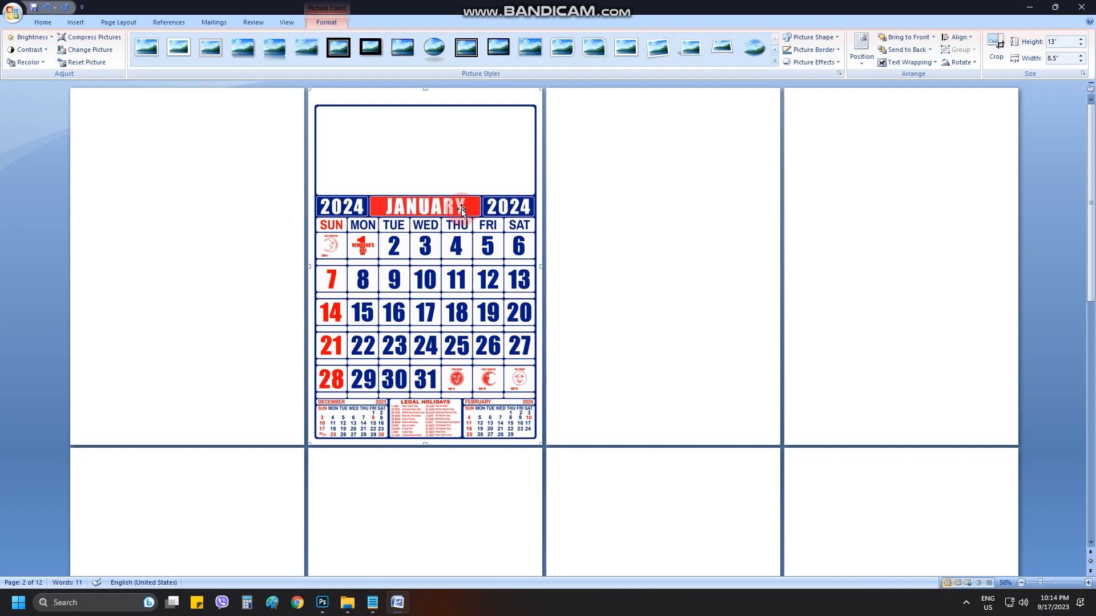
Cut the January picture from the second page and paste it onto the first page
right_click(461, 209)
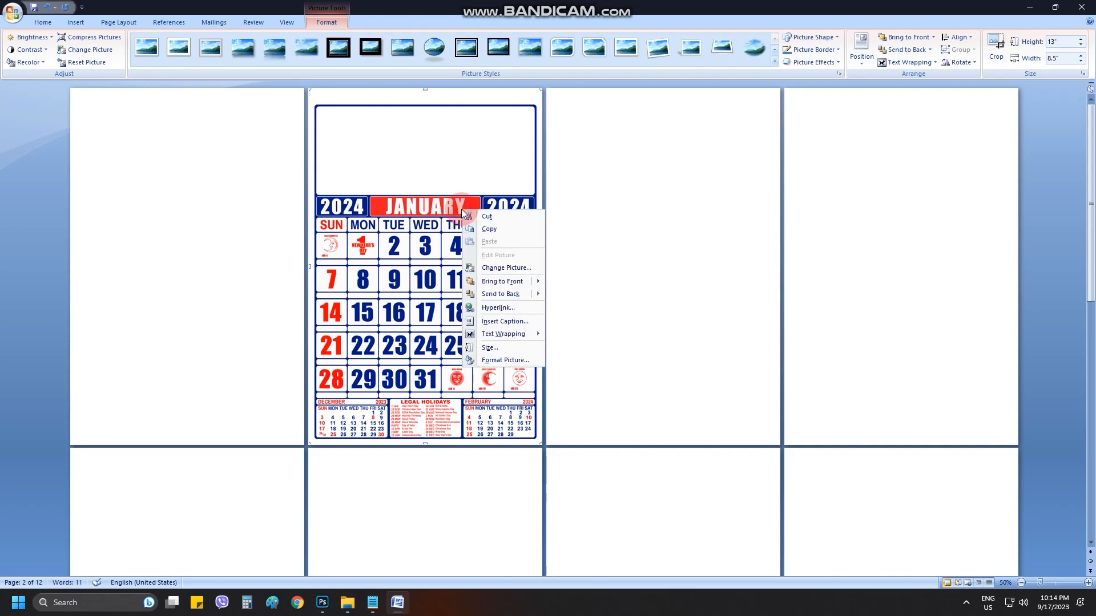
click(494, 217)
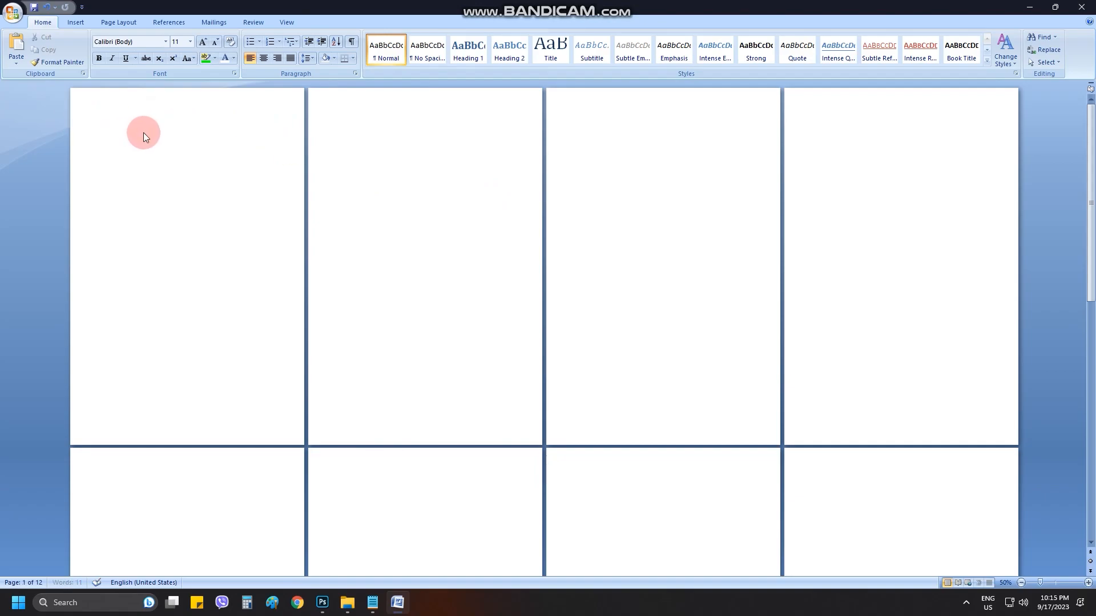
key(ctrl+v)
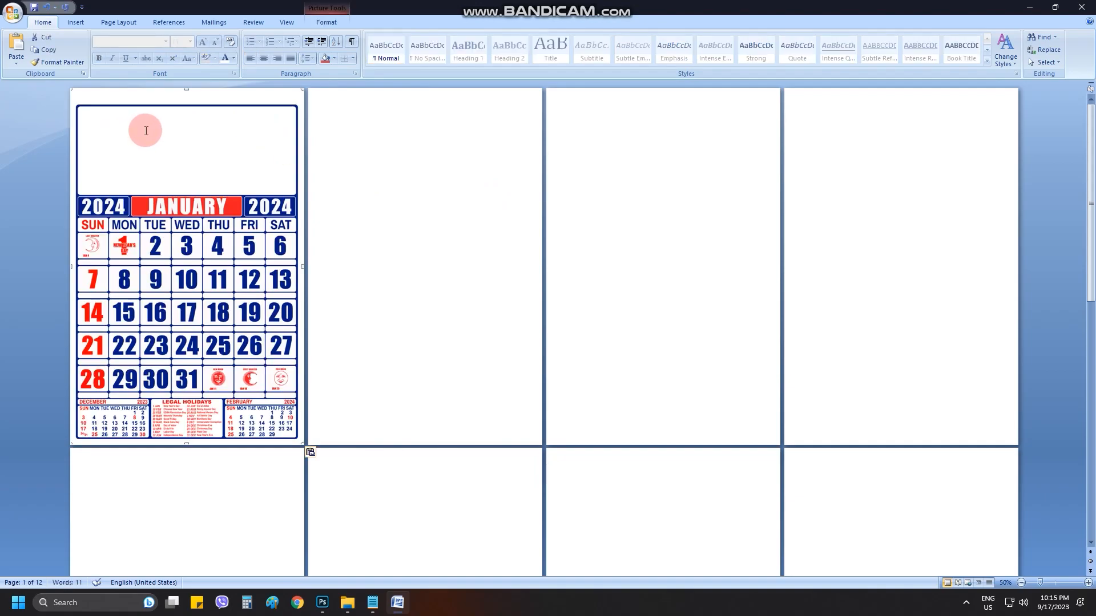
Insert the 2 FEBRUARY picture from the 2024 CALENDAR folder onto the third page
click(373, 124)
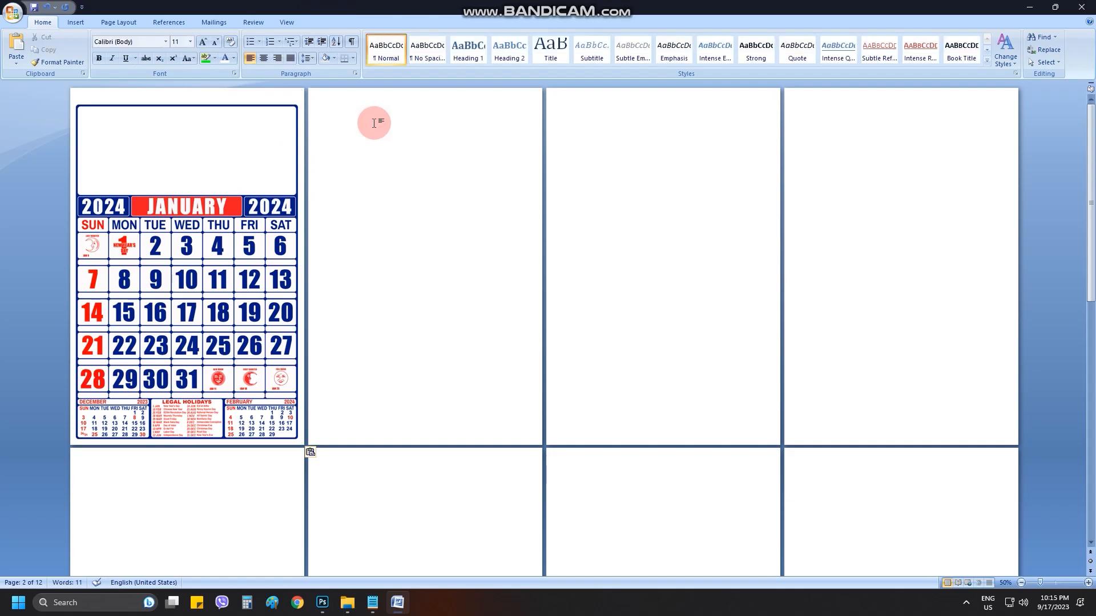
scroll(764, 311, down, 1)
scroll(765, 311, down, 10)
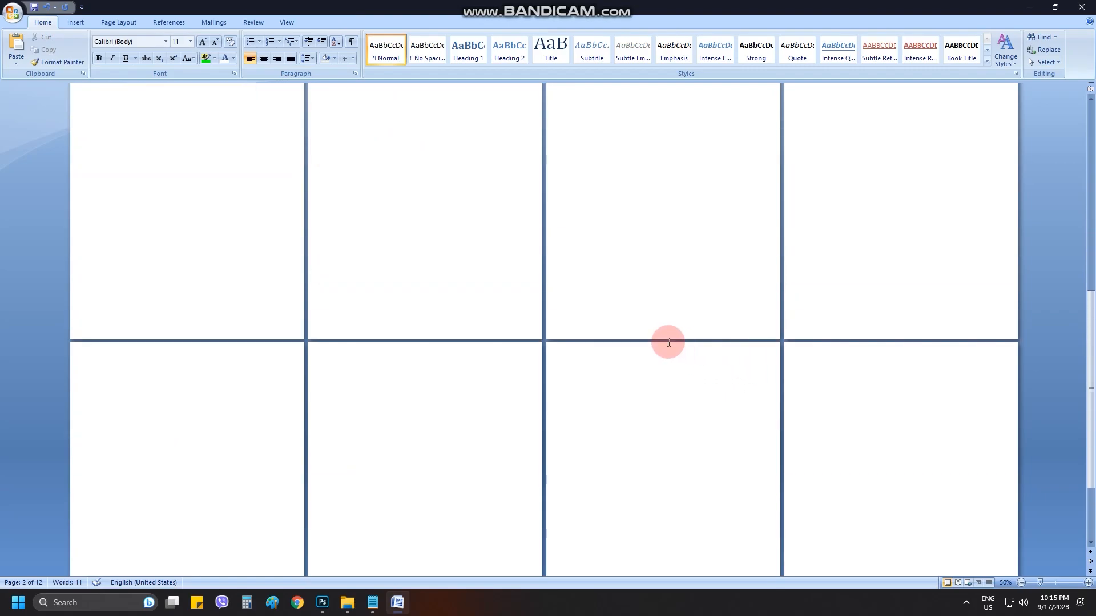
scroll(668, 342, up, 10)
click(584, 104)
click(75, 21)
click(55, 44)
double_click(174, 110)
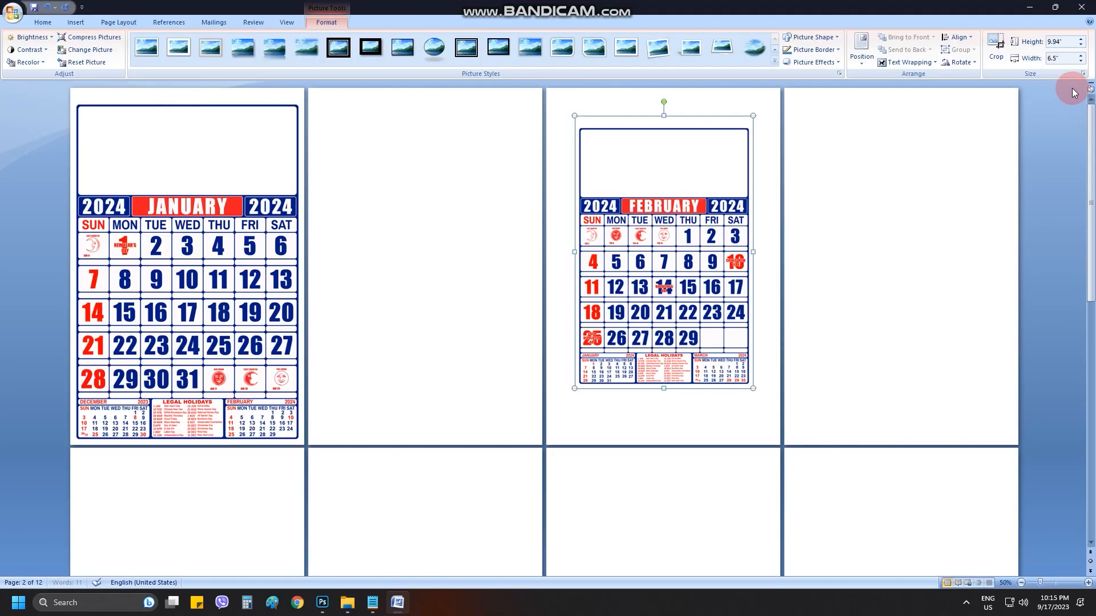
Resize the February picture to 13 inches high and 8.5 inches wide
click(1081, 74)
drag(510, 233, 460, 229)
text(13)
drag(597, 233, 533, 228)
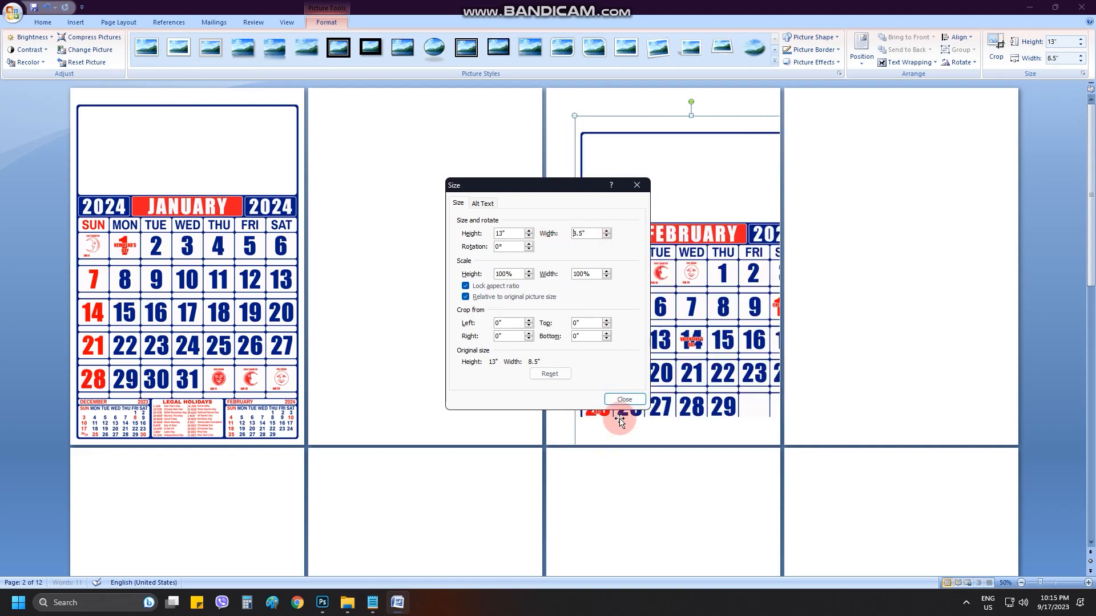
click(624, 398)
Wrap the February picture behind text and align it to the center and middle of its page
click(926, 63)
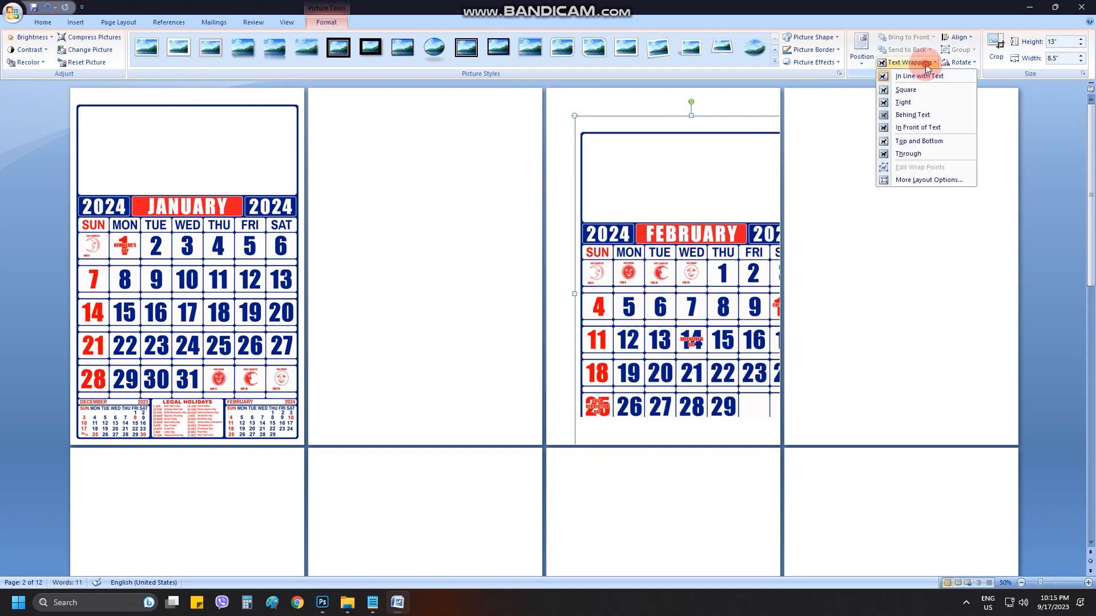
click(912, 114)
click(958, 38)
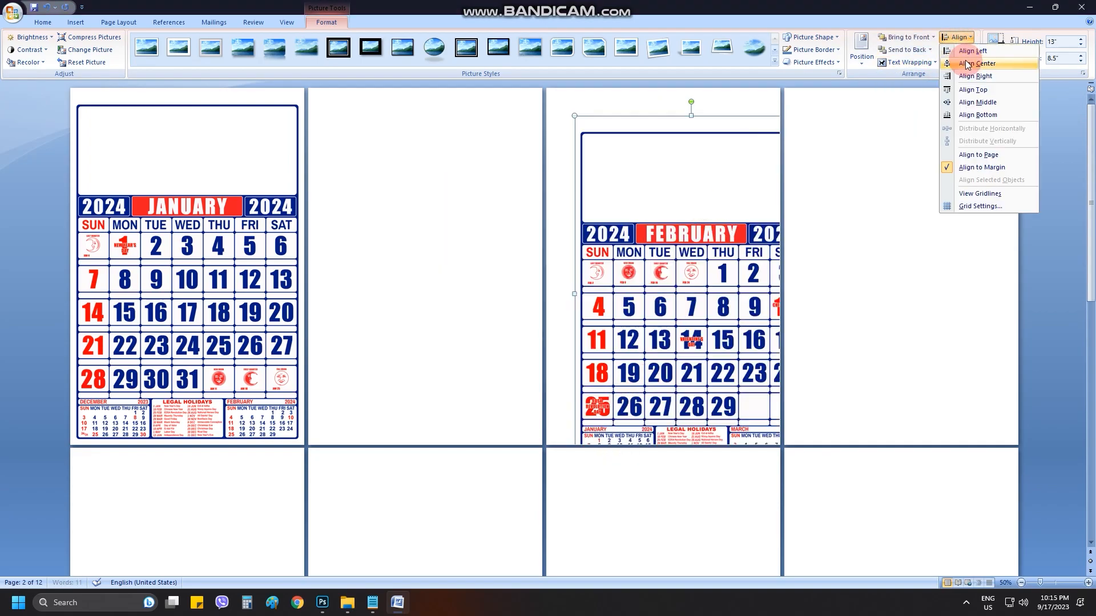
click(964, 63)
click(958, 38)
click(977, 102)
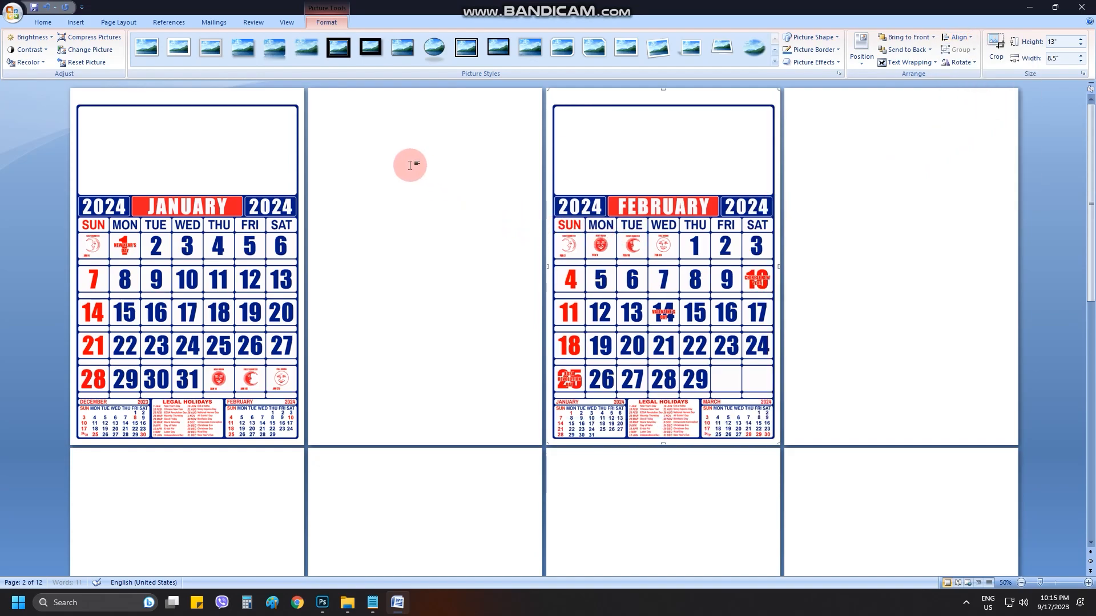
Move the February picture from the third page to the second page
key(Delete)
key(ctrl+v)
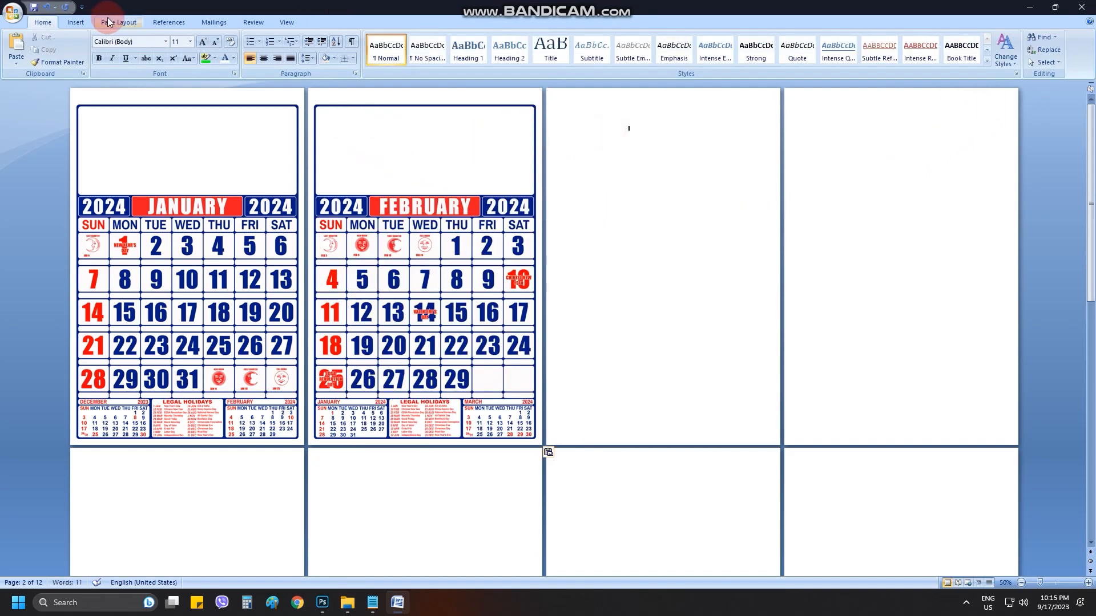
Place the cursor on the fourth page and start inserting a picture from file
click(75, 22)
click(821, 119)
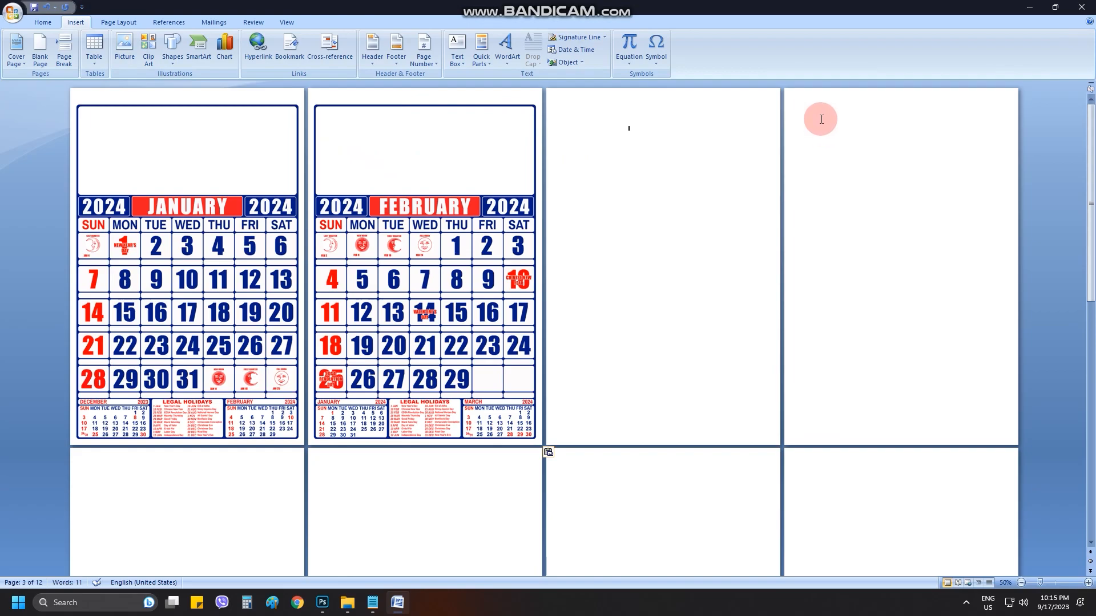
click(820, 118)
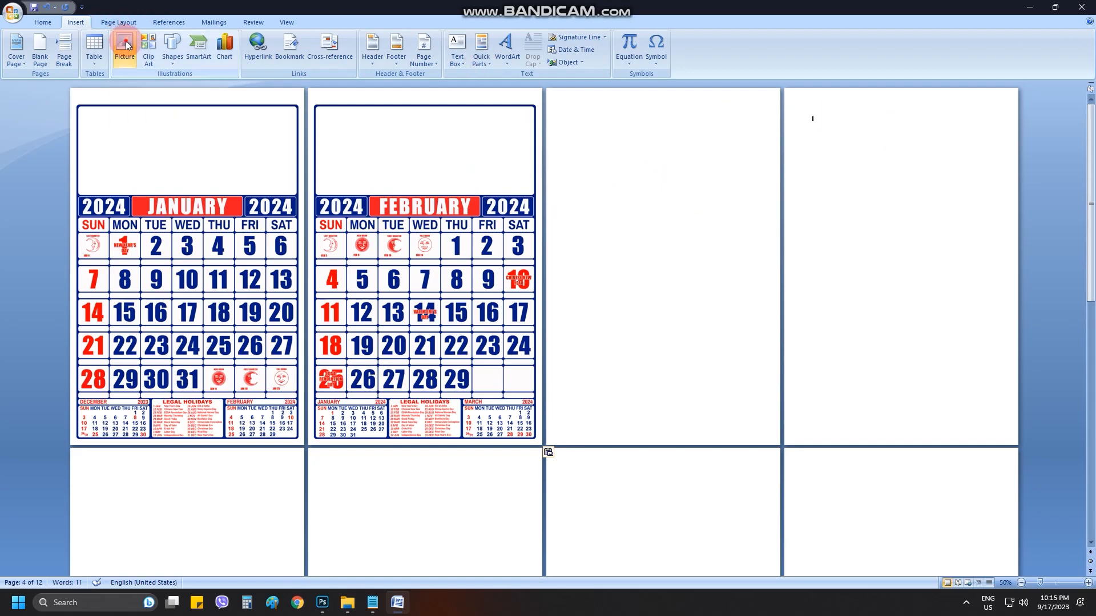
click(126, 46)
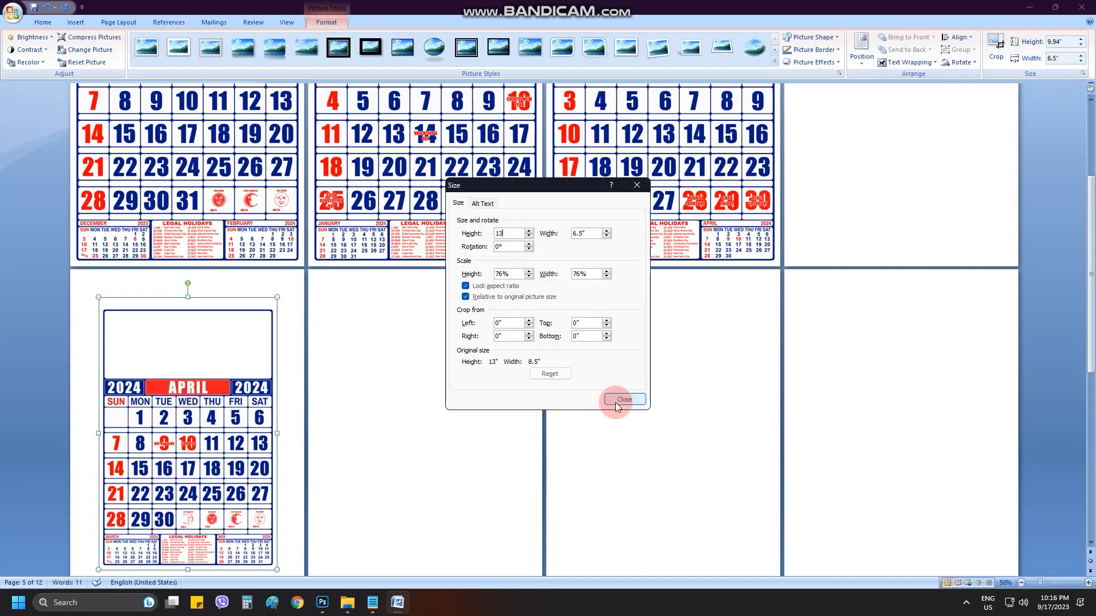
Size the remaining 2024 month pictures, from April to December, to 13 by 8.5 inches and wrap and place each on its own page
click(624, 399)
click(910, 62)
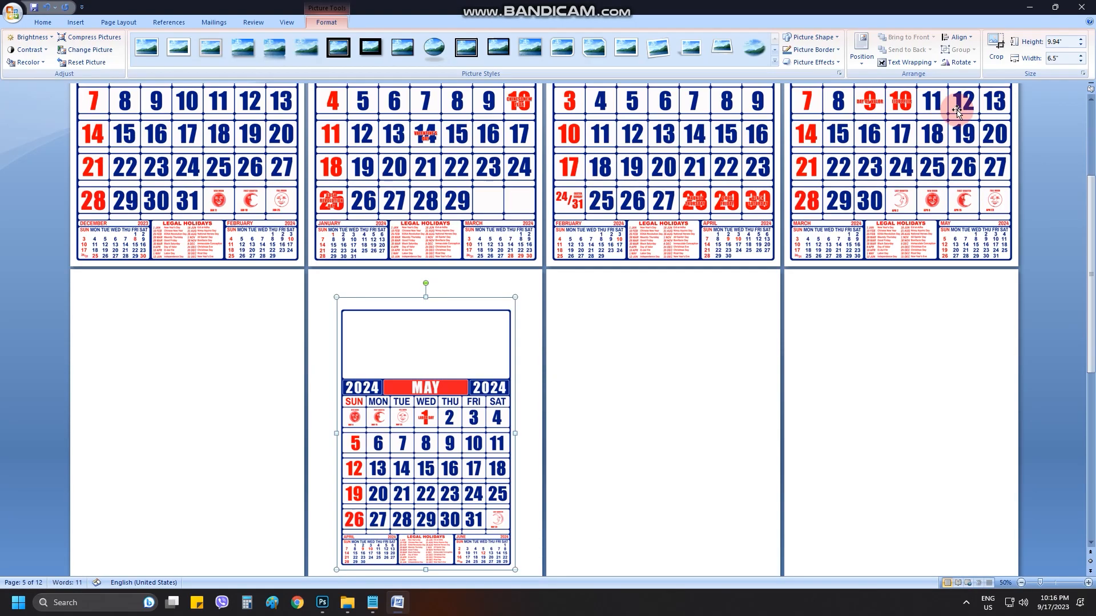
click(928, 62)
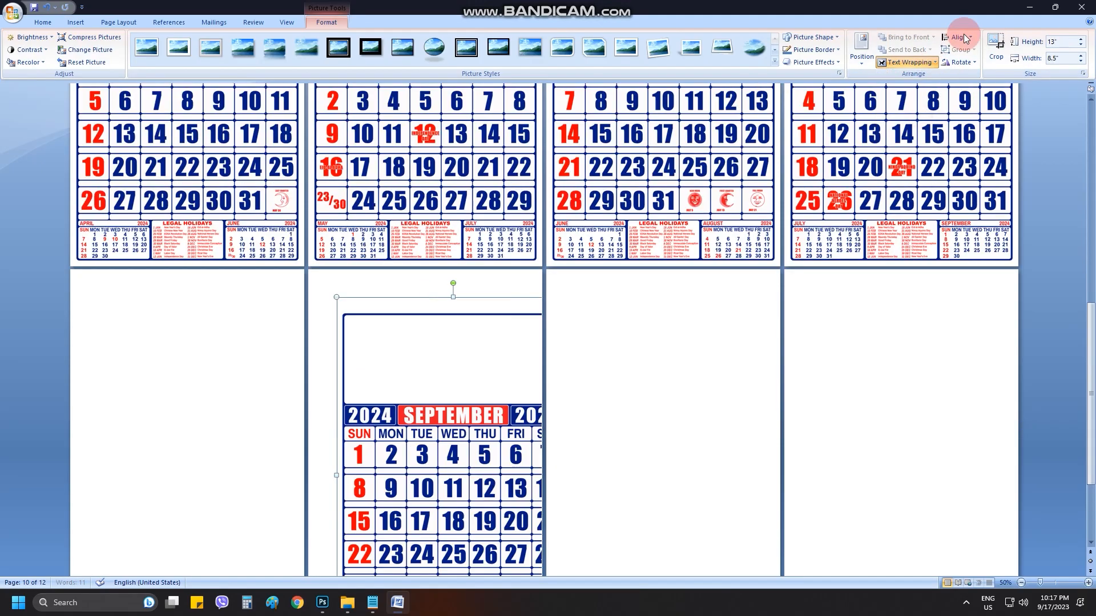
click(632, 323)
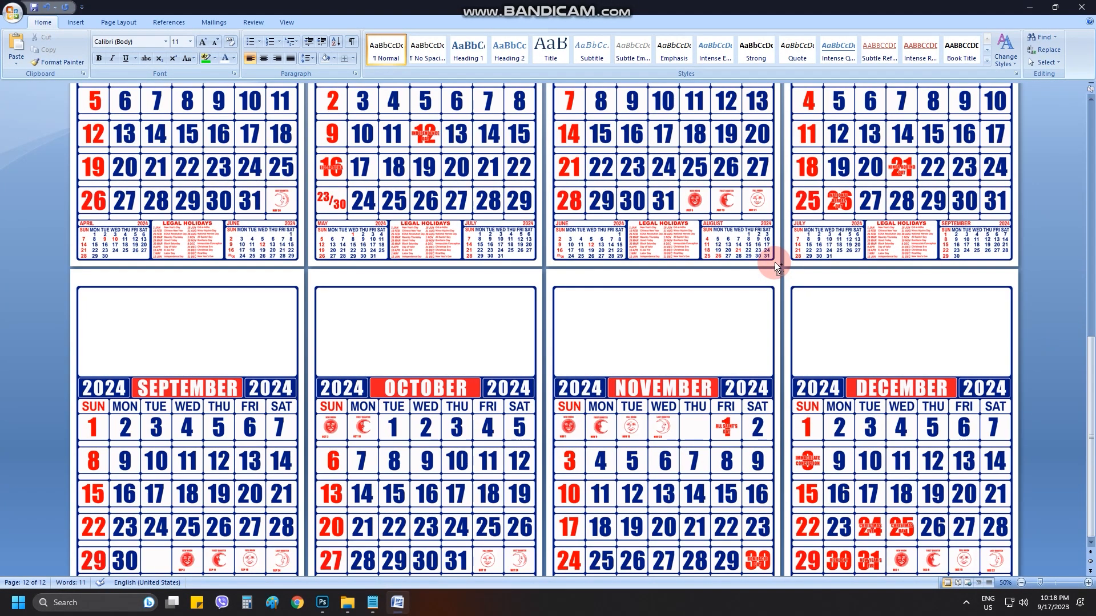
Review all twelve calendar pages from January to December at overview and closer magnification
scroll(775, 262, down, 1)
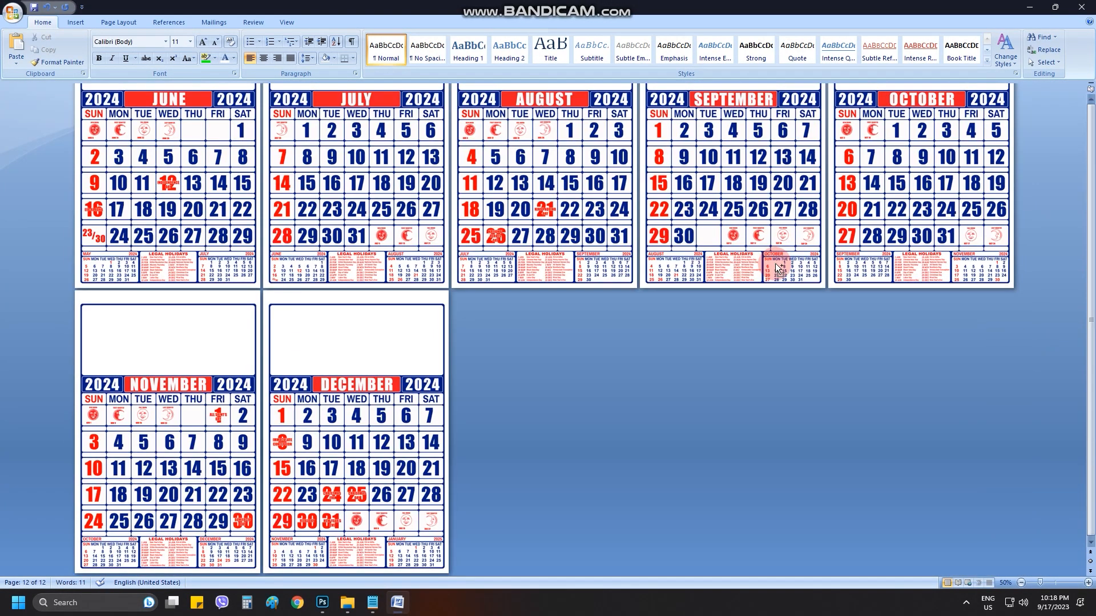
scroll(775, 263, down, 4)
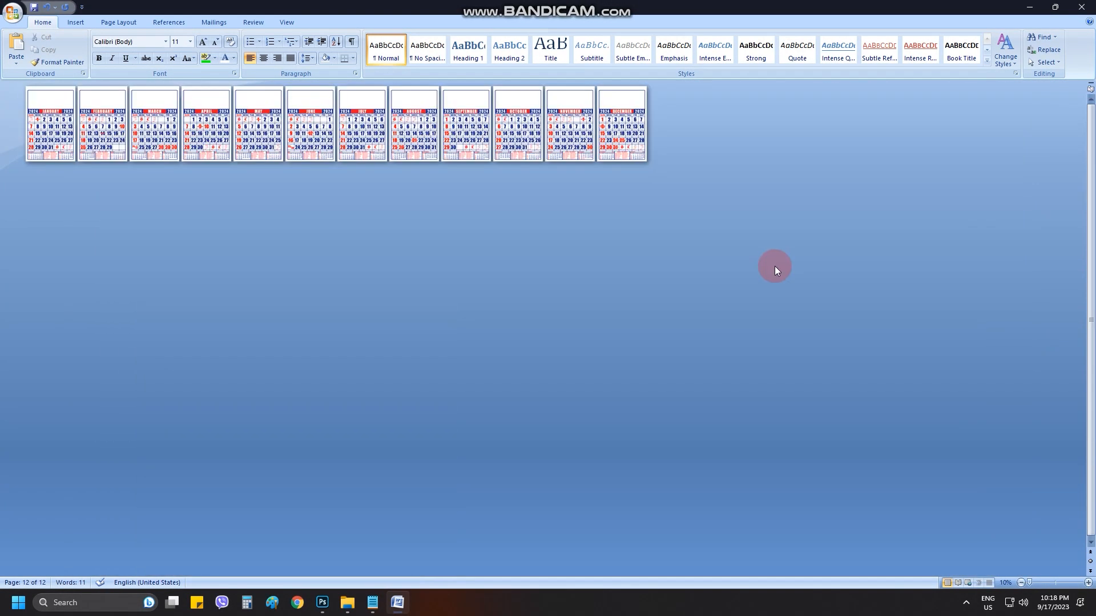
scroll(775, 266, up, 1)
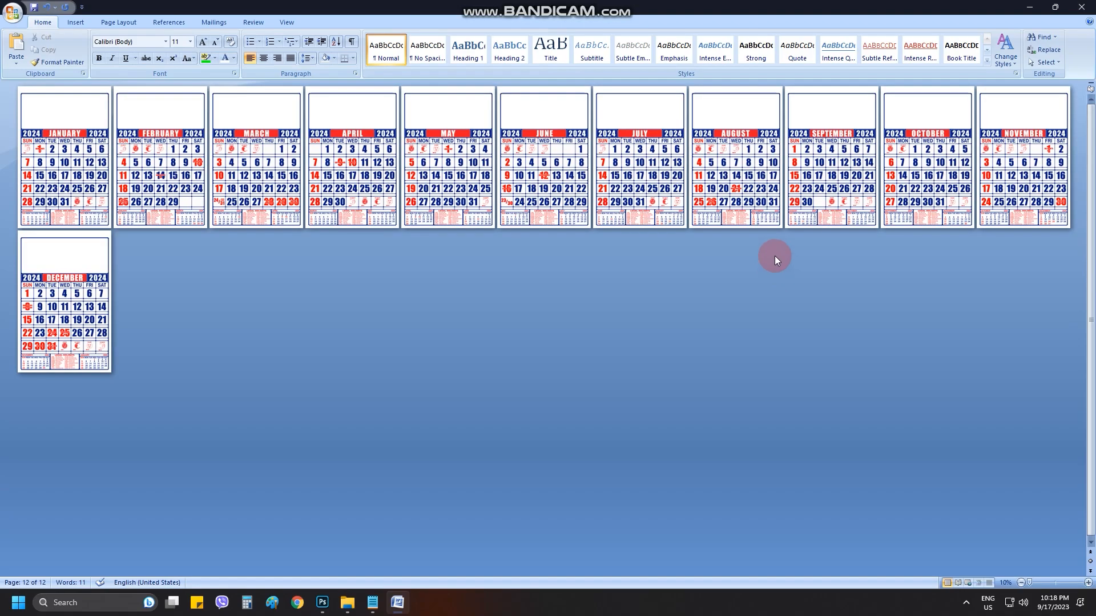
scroll(775, 257, up, 2)
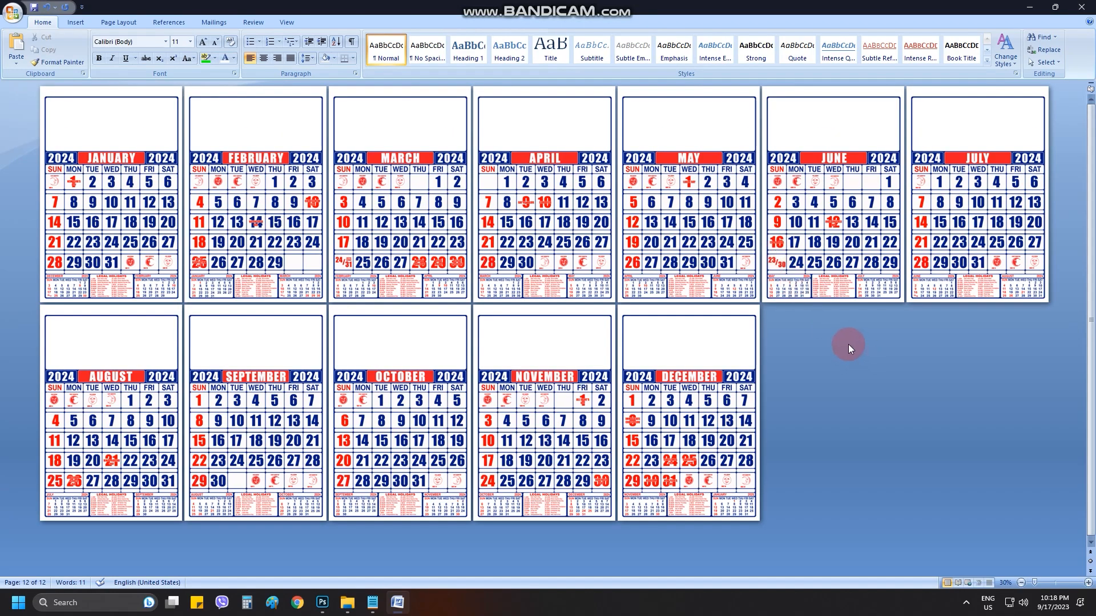
click(87, 144)
ctrl+scroll(362, 269, up, 1)
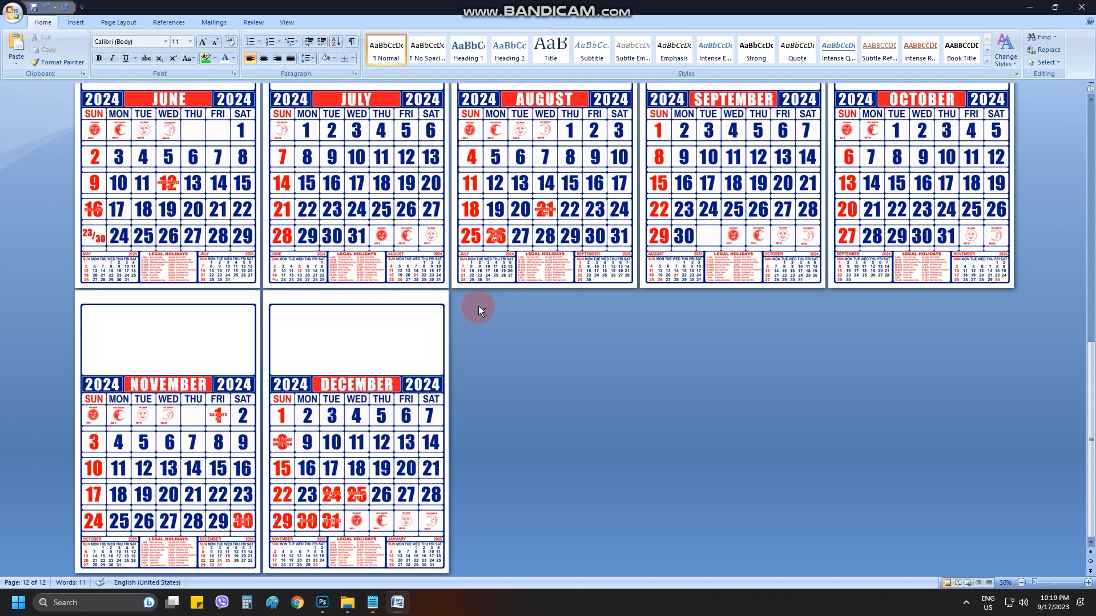
ctrl+scroll(487, 310, up, 2)
scroll(514, 302, up, 1)
scroll(595, 283, up, 3)
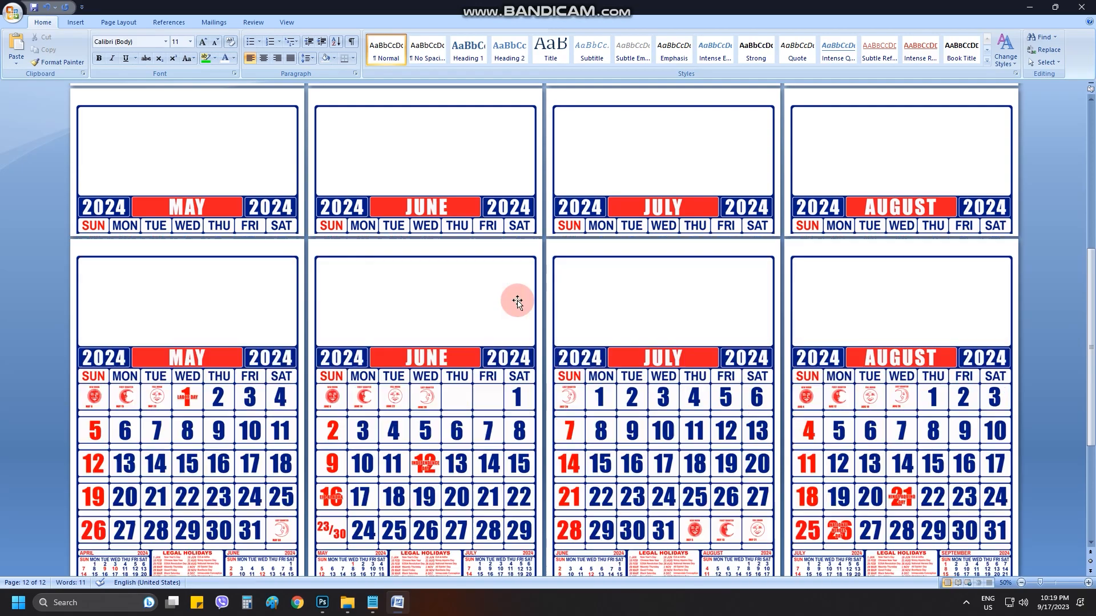
scroll(605, 277, up, 3)
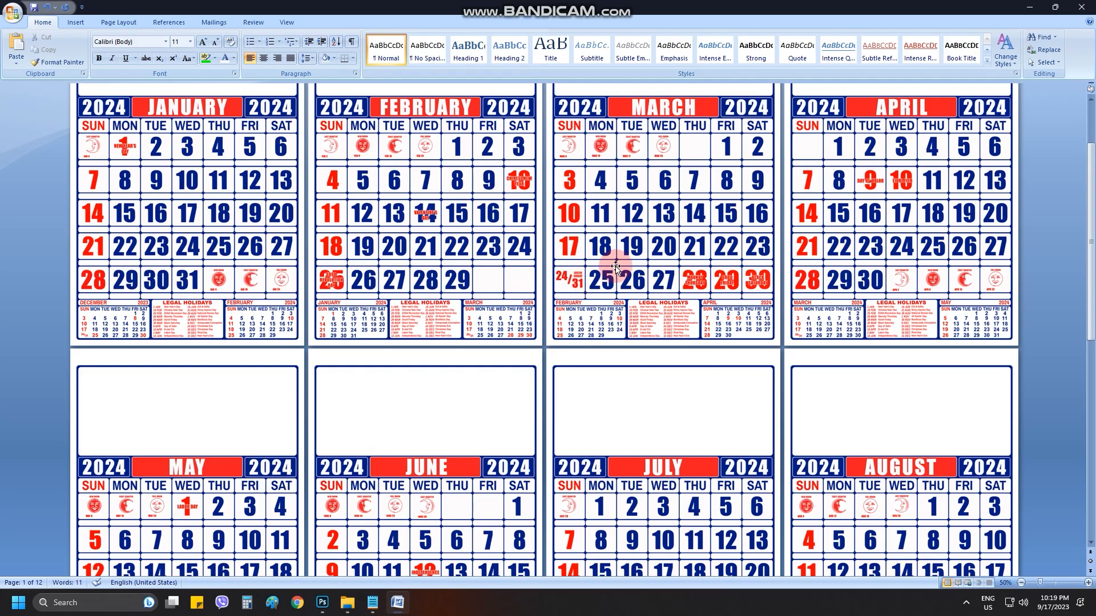
scroll(618, 262, up, 3)
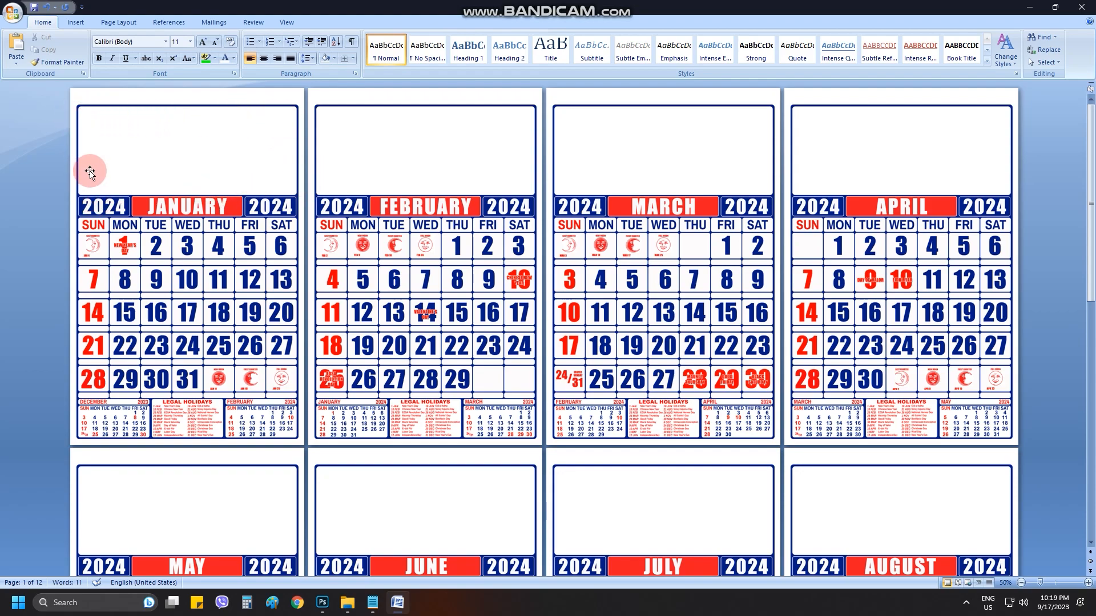
Switch to Notepad and note the header banner size as 7.97" Width and 3.24" Height
click(83, 110)
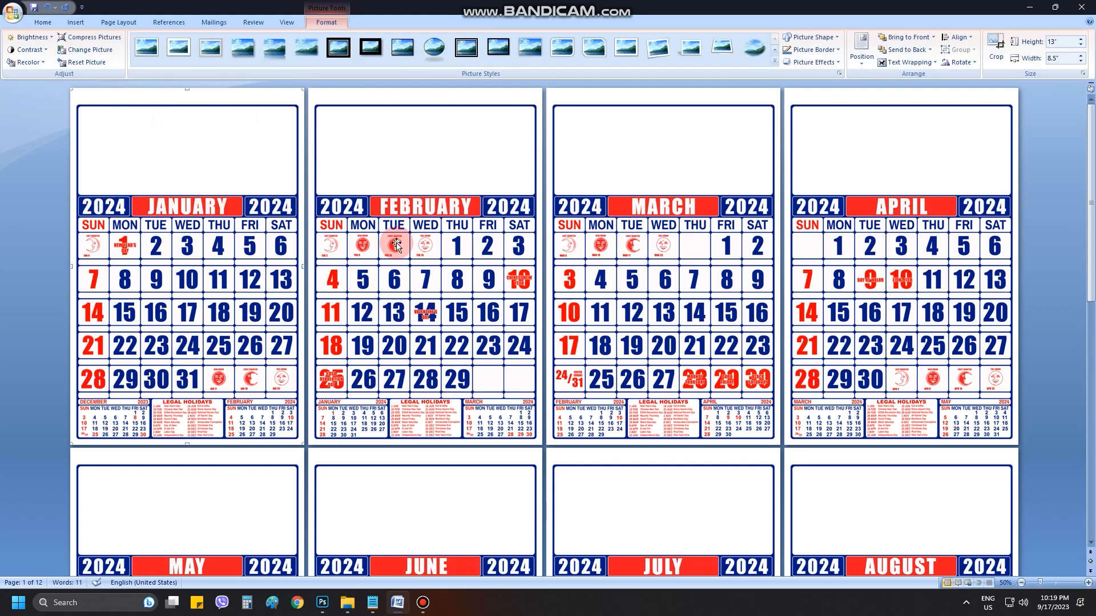
click(373, 603)
click(847, 168)
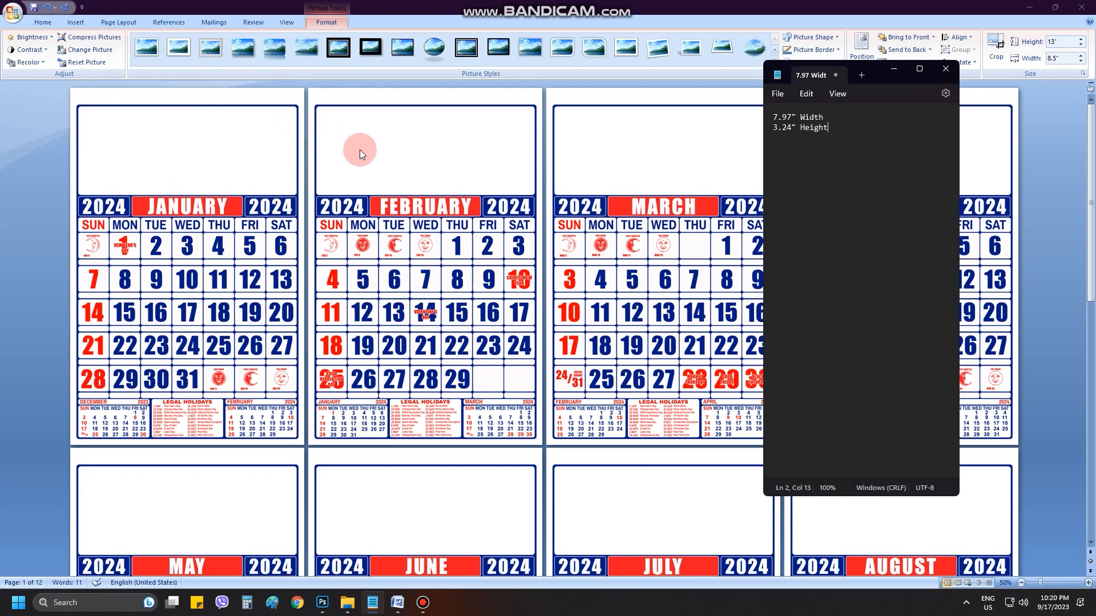
Switch back to Word and insert the JGPRINTING picture file on the January page
click(187, 129)
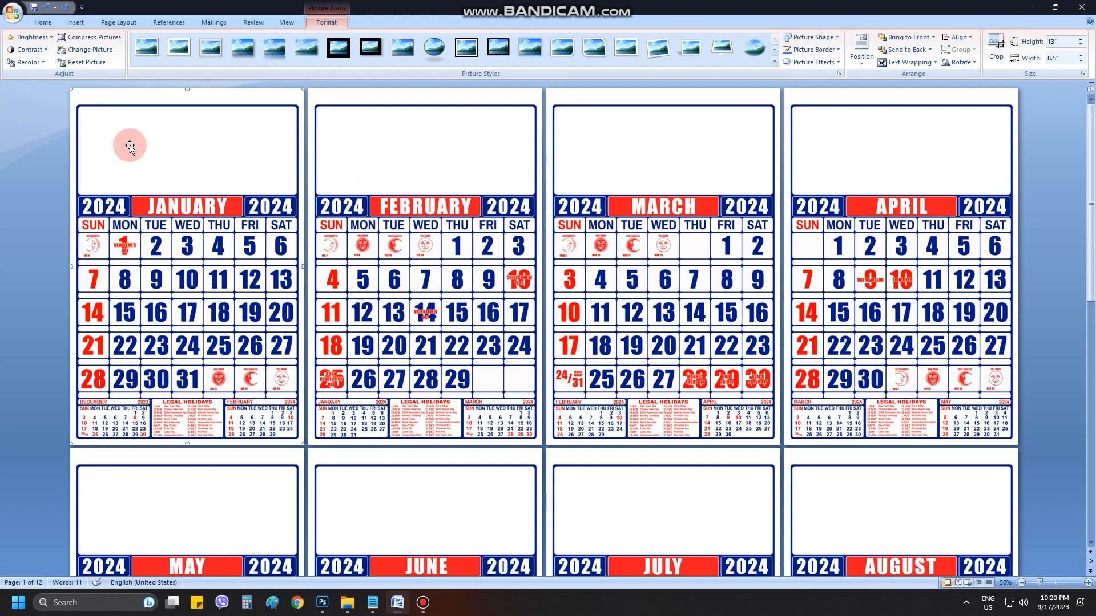
click(76, 23)
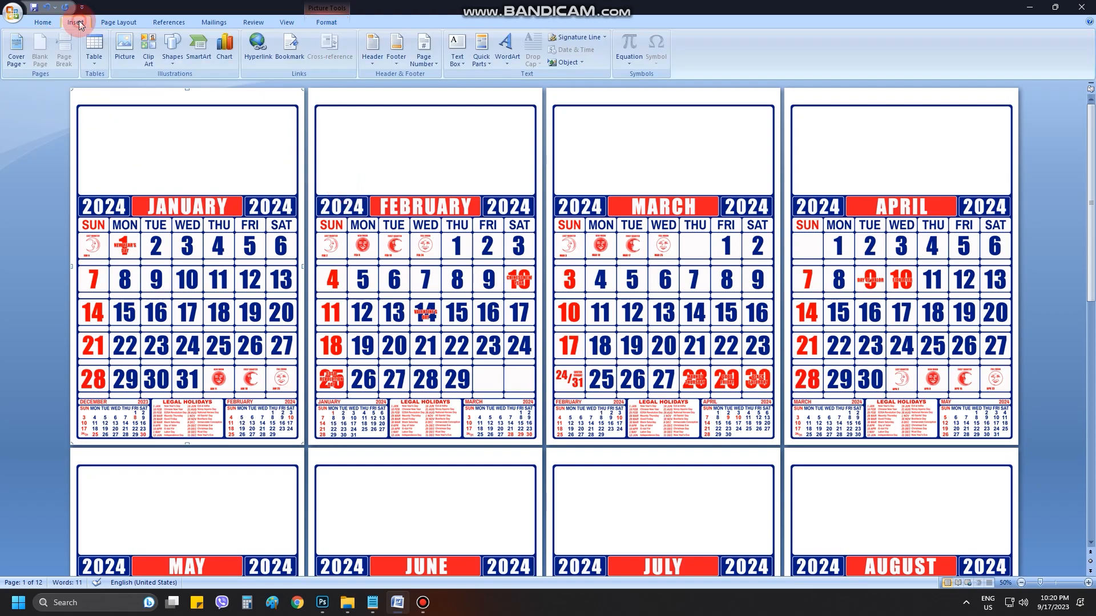
click(122, 50)
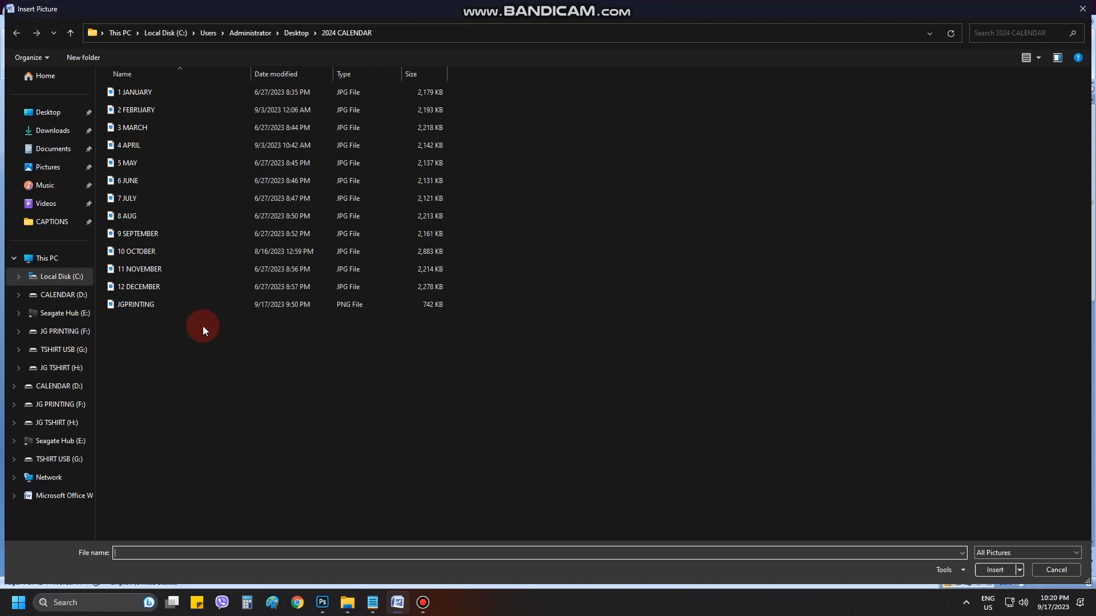
double_click(156, 309)
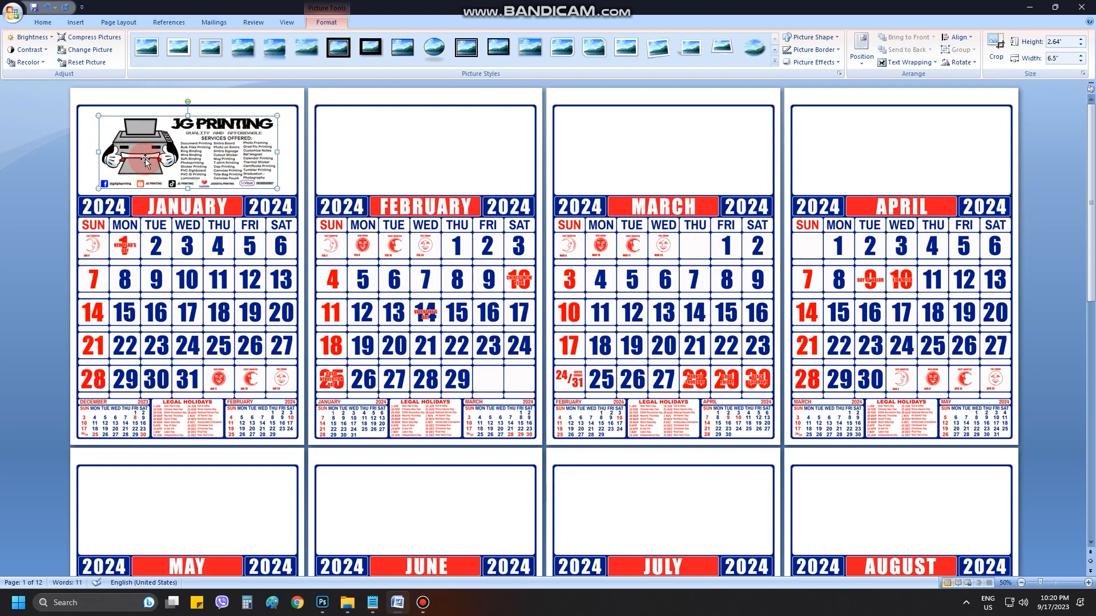
Check the banner size noted in Notepad and resize the January banner to 3.24 inches high with the aspect ratio locked
key(alt+Tab)
click(379, 274)
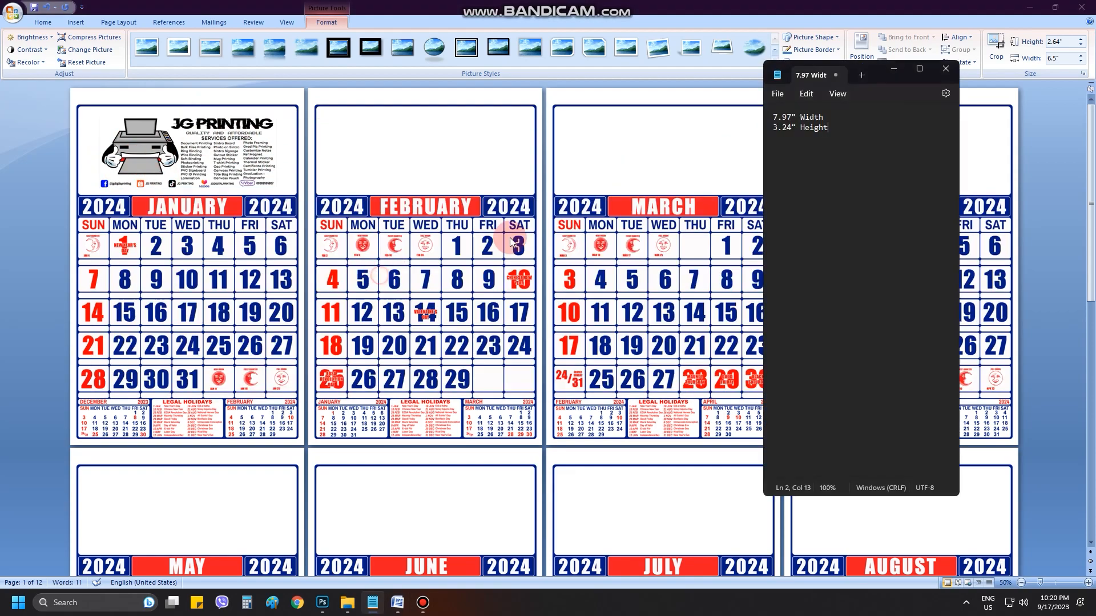
click(1085, 78)
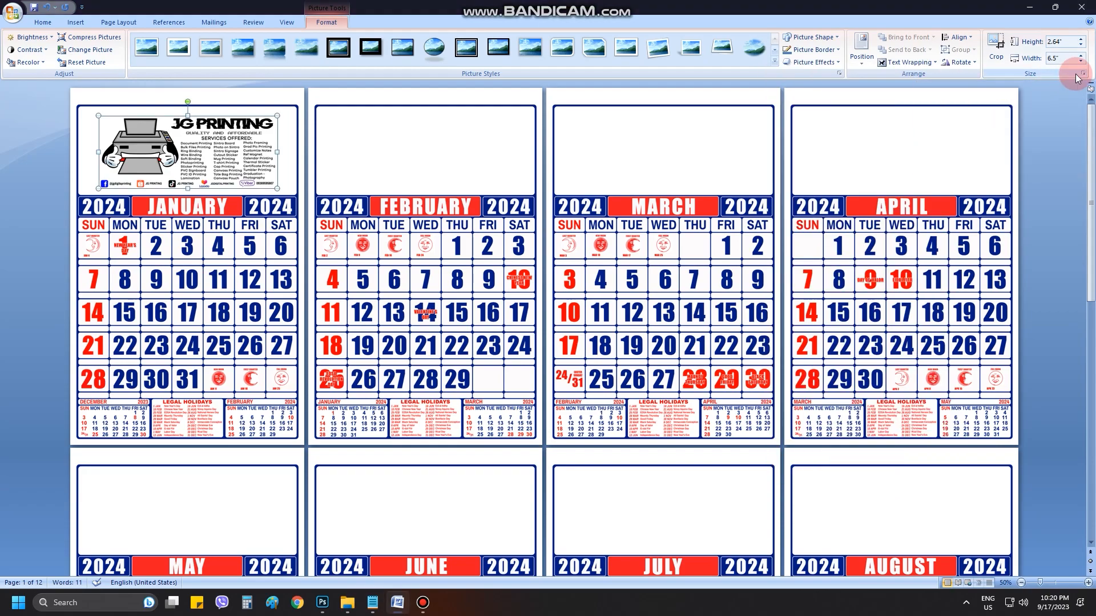
click(1082, 74)
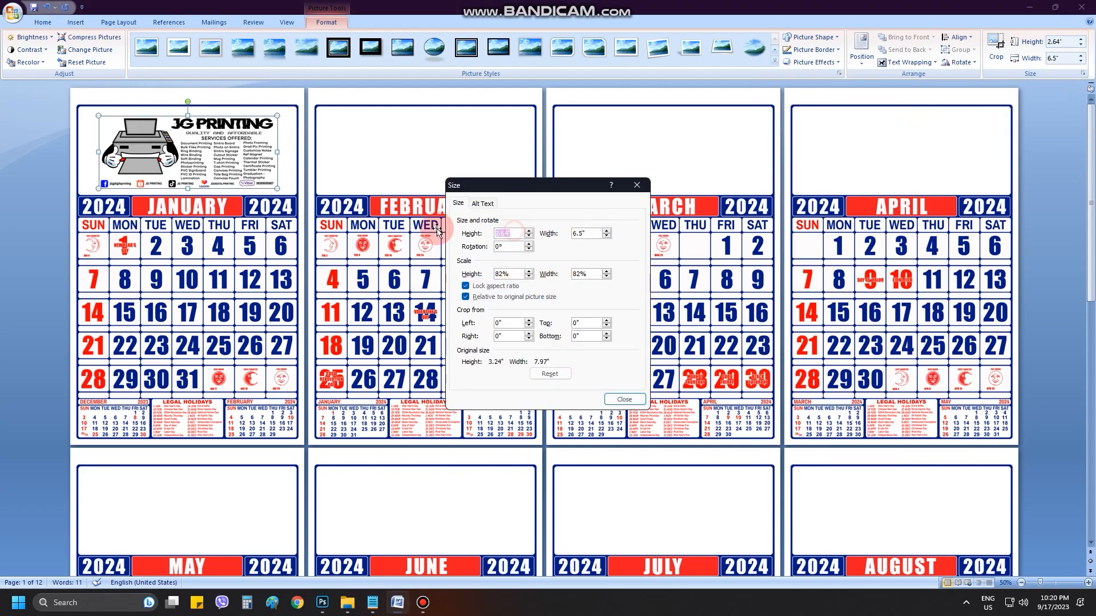
text(3.2)
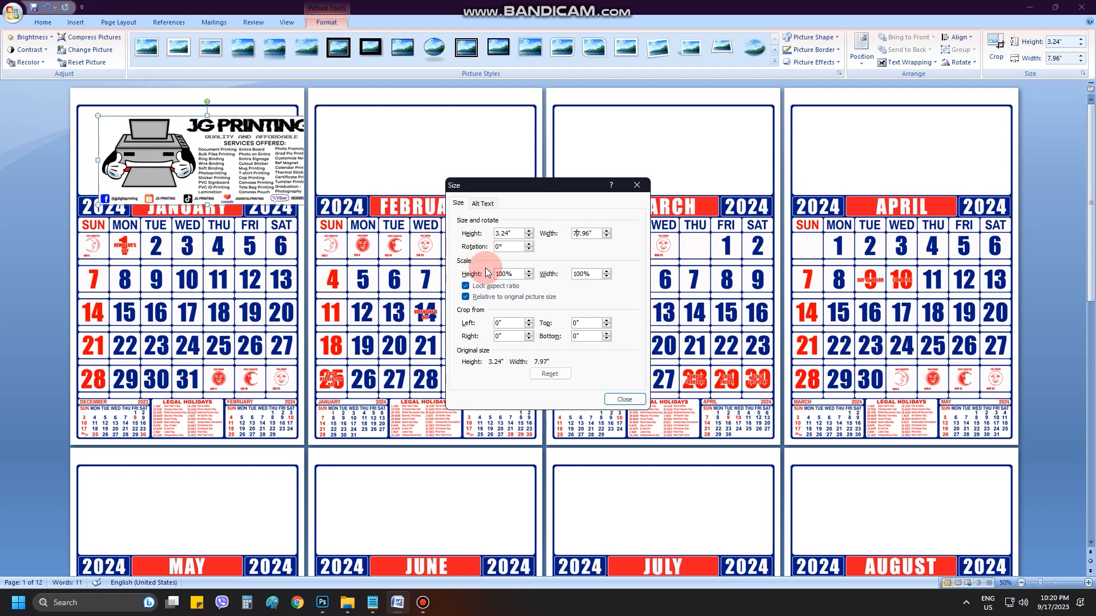
click(573, 233)
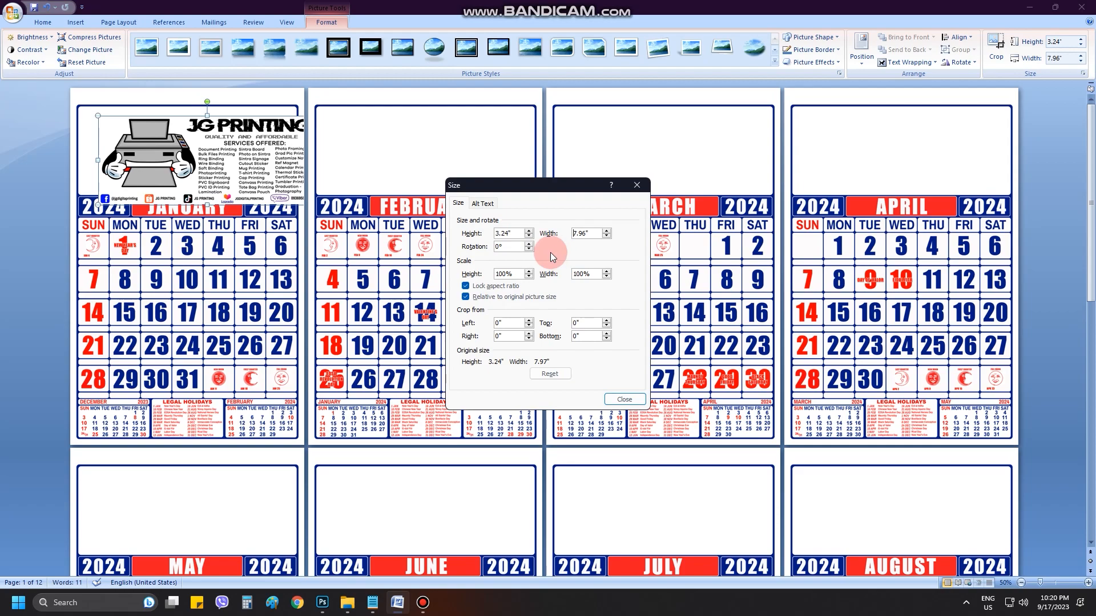
click(624, 398)
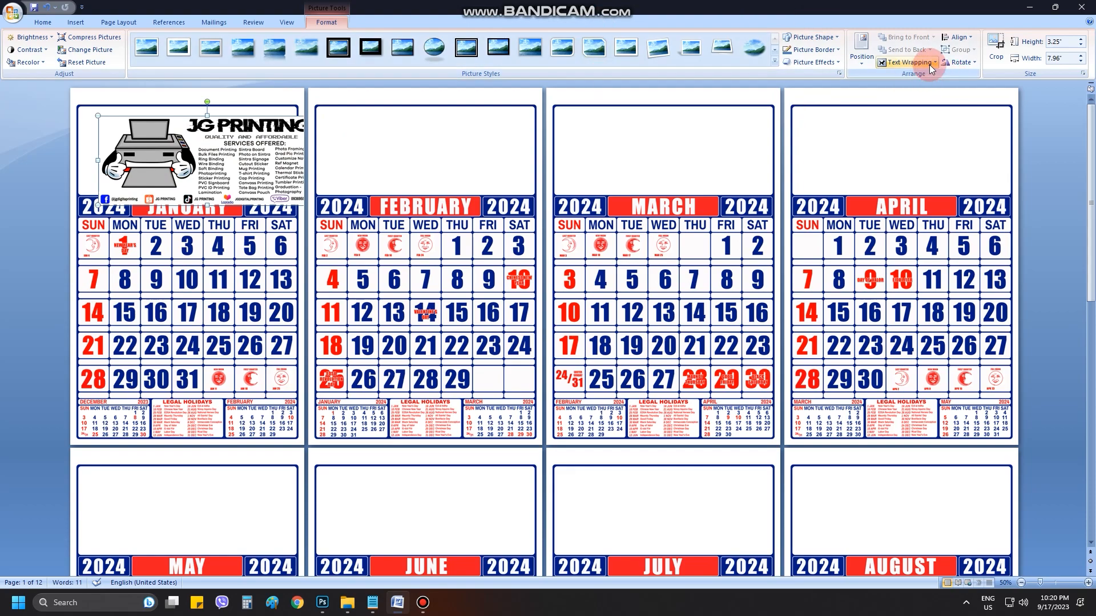
Change the banner's text wrapping so it floats freely and move it into the blank box above January
click(929, 64)
click(926, 111)
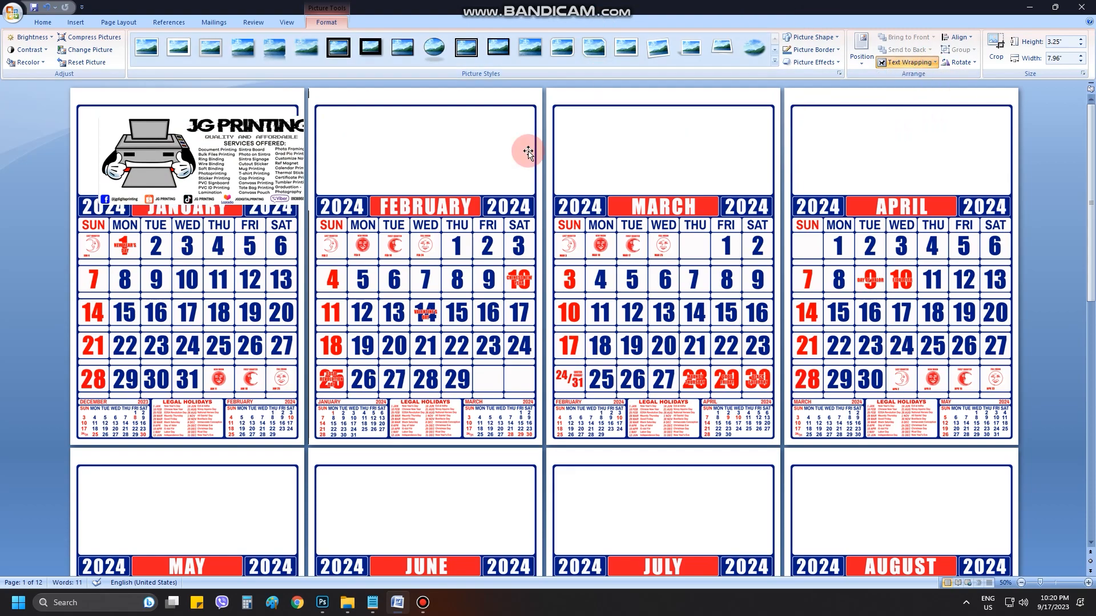
mouse_move(255, 173)
mouse_down()
mouse_move(235, 162)
mouse_move(245, 163)
mouse_up()
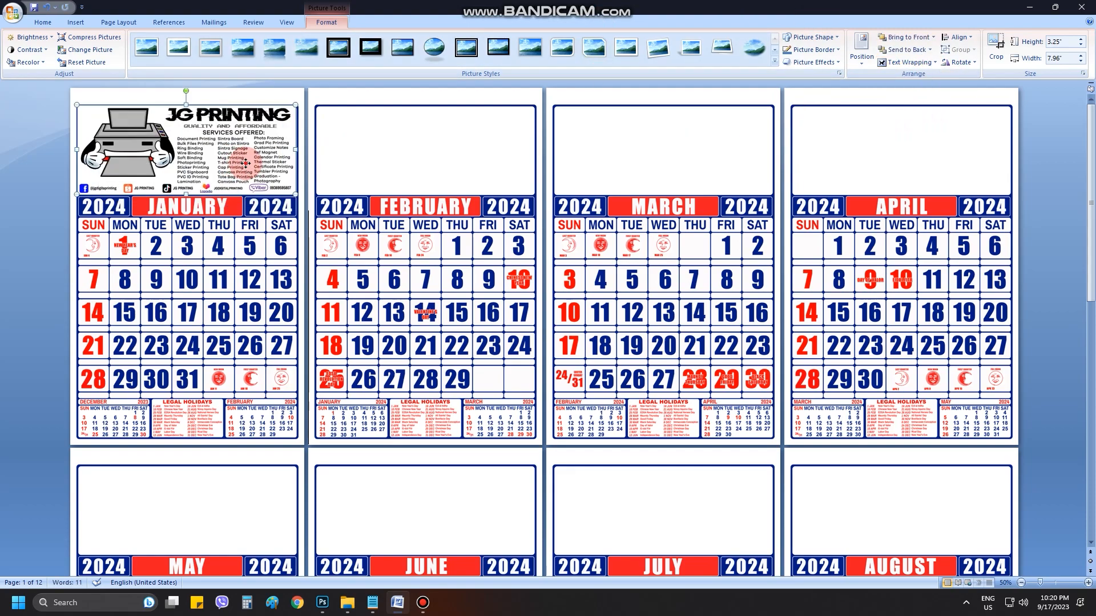
Nudge the banner slightly down and to the right until it fits centered inside January's header box
key(ctrl+Down)
key(ctrl+Down)
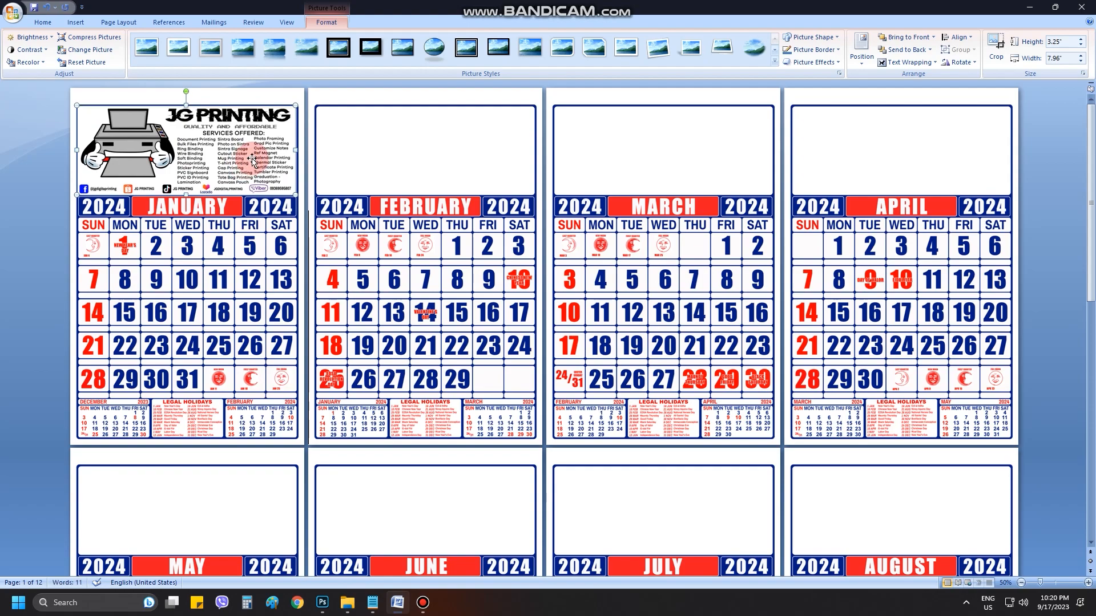
key(ctrl+Right)
click(374, 130)
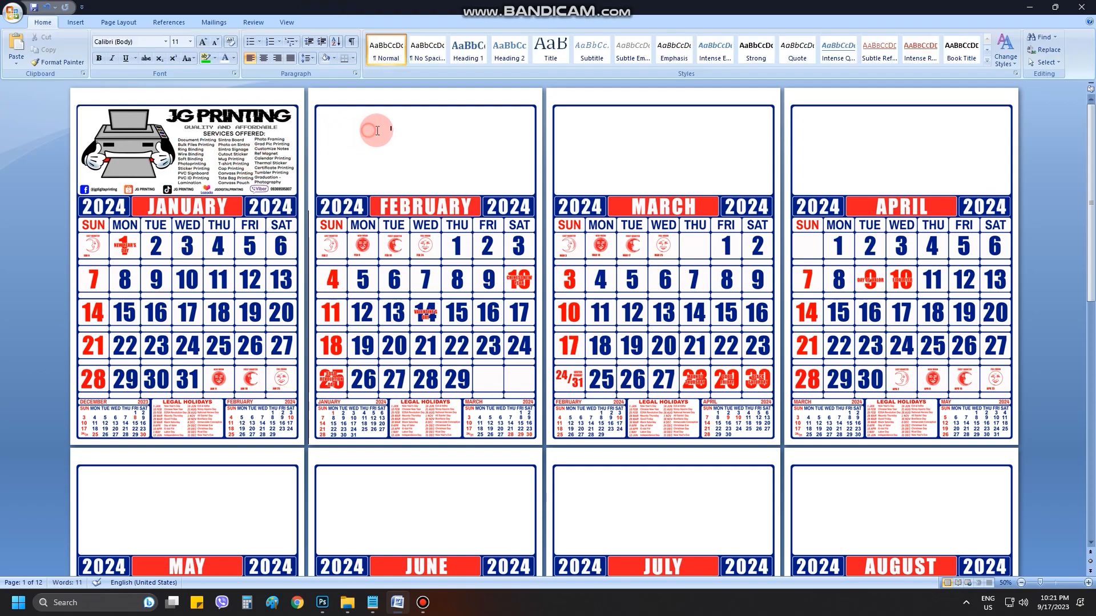
click(262, 143)
key(ctrl+Right)
key(ctrl+Left)
click(397, 150)
click(272, 169)
key(ctrl+Right)
click(400, 150)
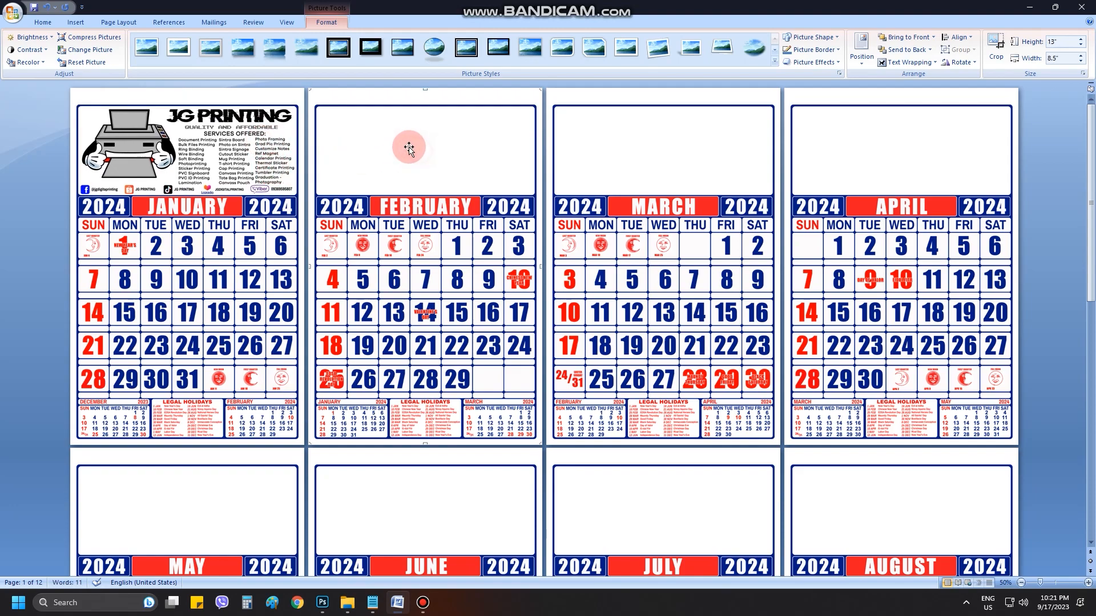
click(382, 170)
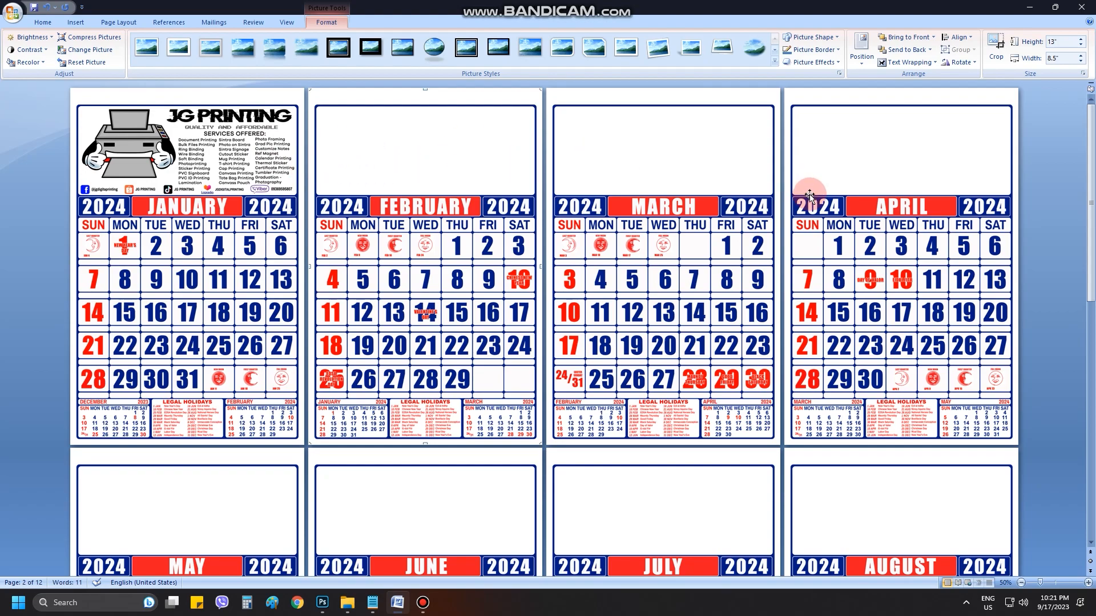
Copy the January banner, paste it on the February page and fit it into that page's header box
click(231, 125)
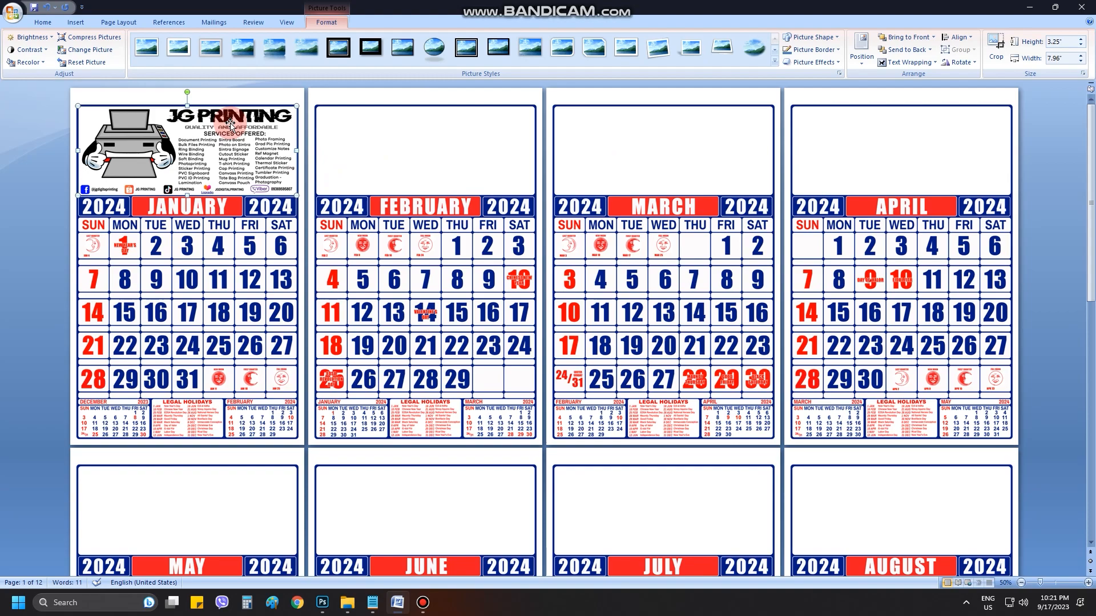
right_click(231, 123)
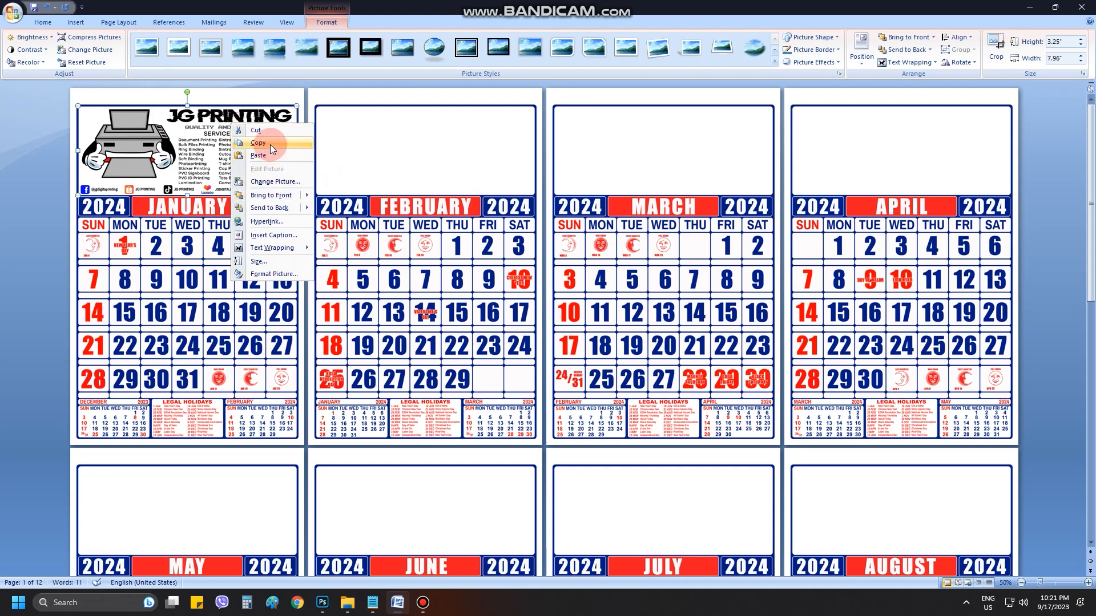
click(269, 145)
right_click(427, 138)
click(399, 134)
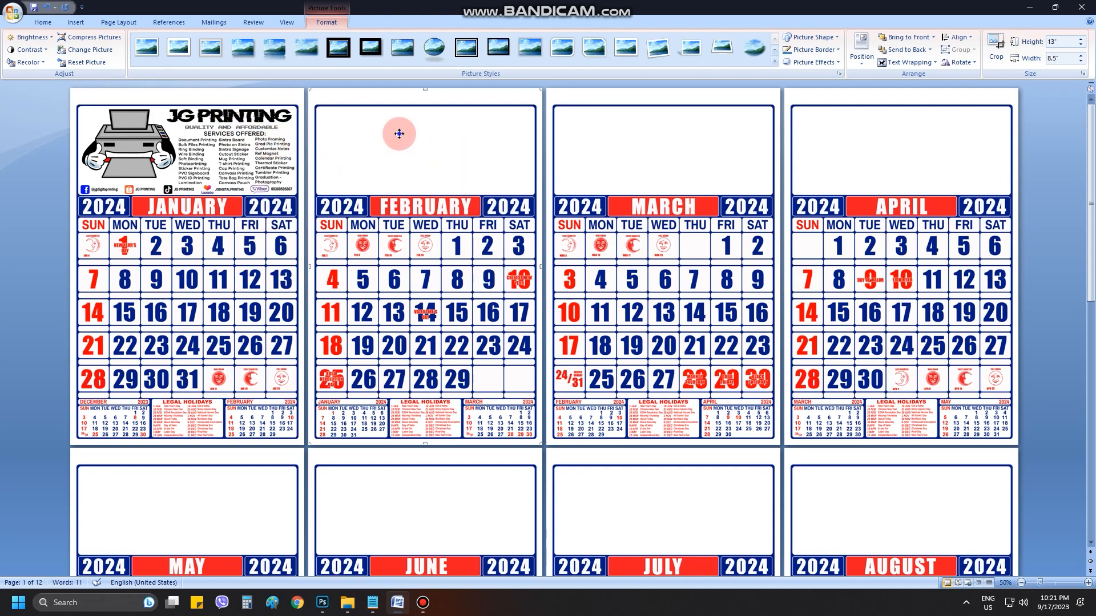
right_click(398, 136)
click(451, 168)
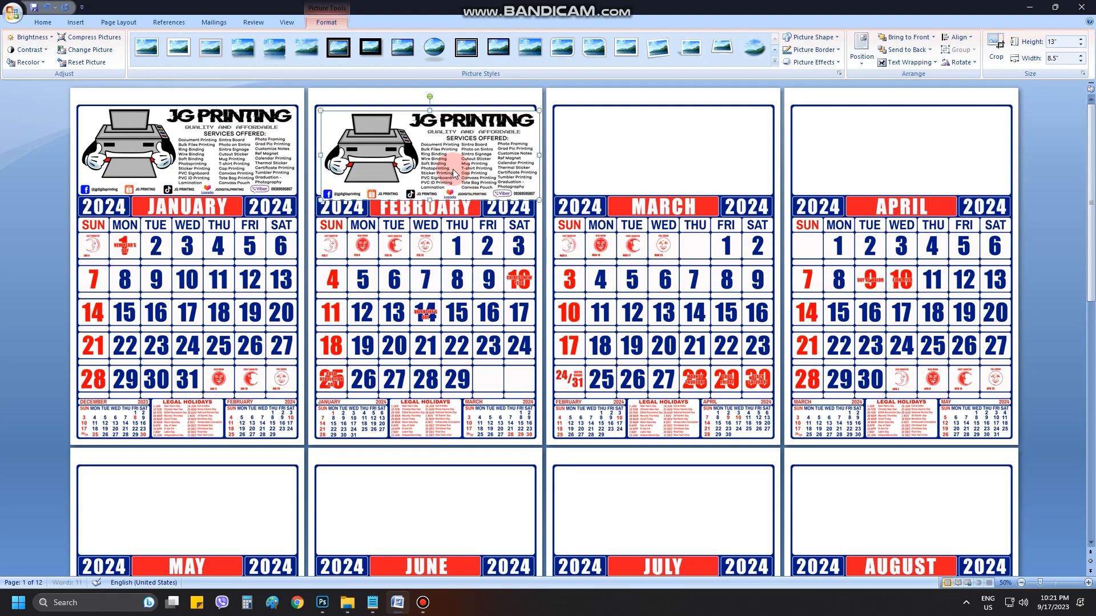
drag(466, 168, 458, 155)
Paste the banner on the March page and align it inside the blank box above the month name
click(673, 161)
mouse_move(674, 160)
mouse_down()
mouse_move(687, 157)
mouse_move(663, 152)
mouse_up()
key(ctrl+v)
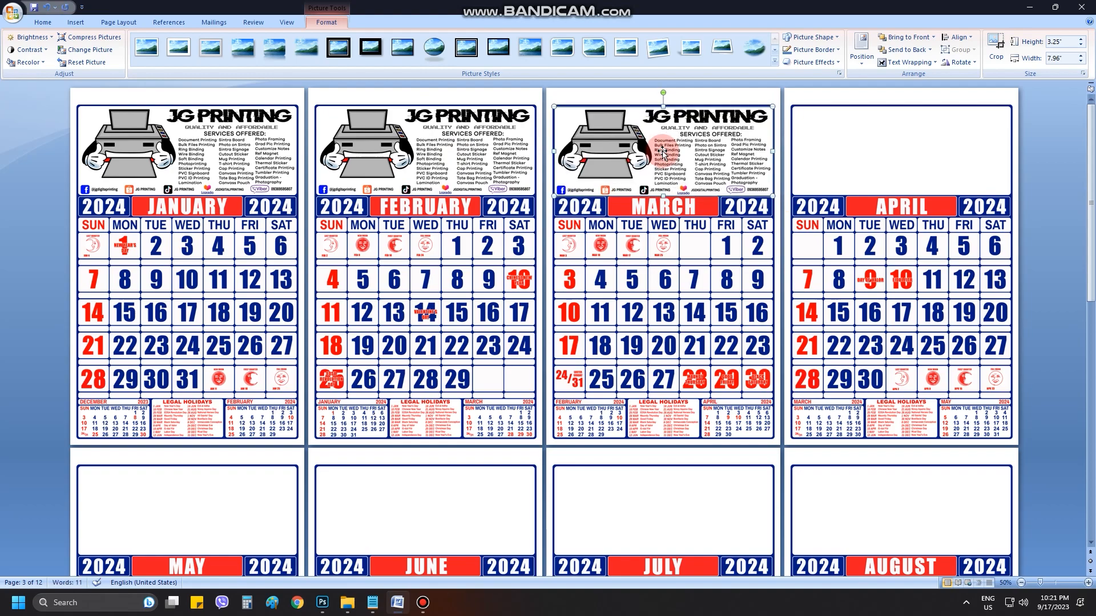
Paste the JG Printing banner on the April page and fit it inside the blank box above the month name
click(908, 124)
key(ctrl+v)
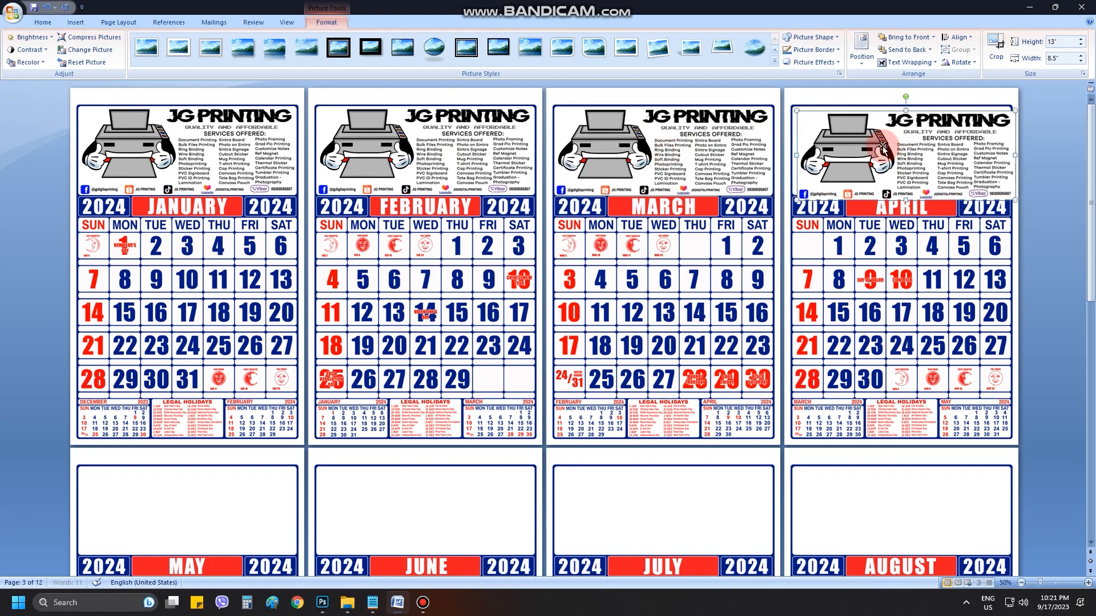
drag(878, 140, 877, 140)
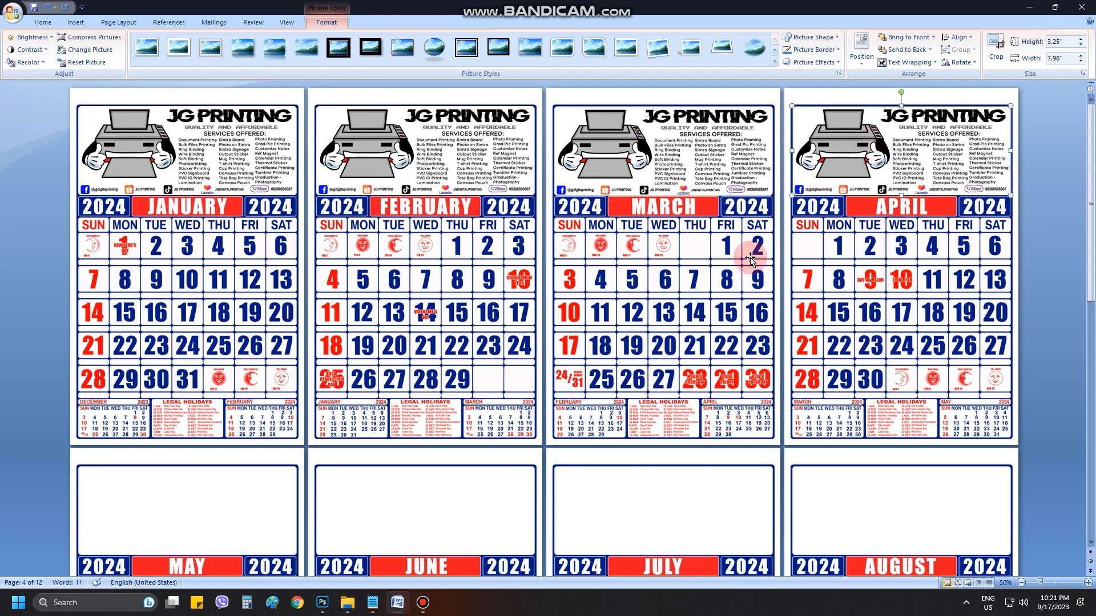
Add a copy of the banner to the May page and move it into that page's header box
scroll(741, 308, down, 5)
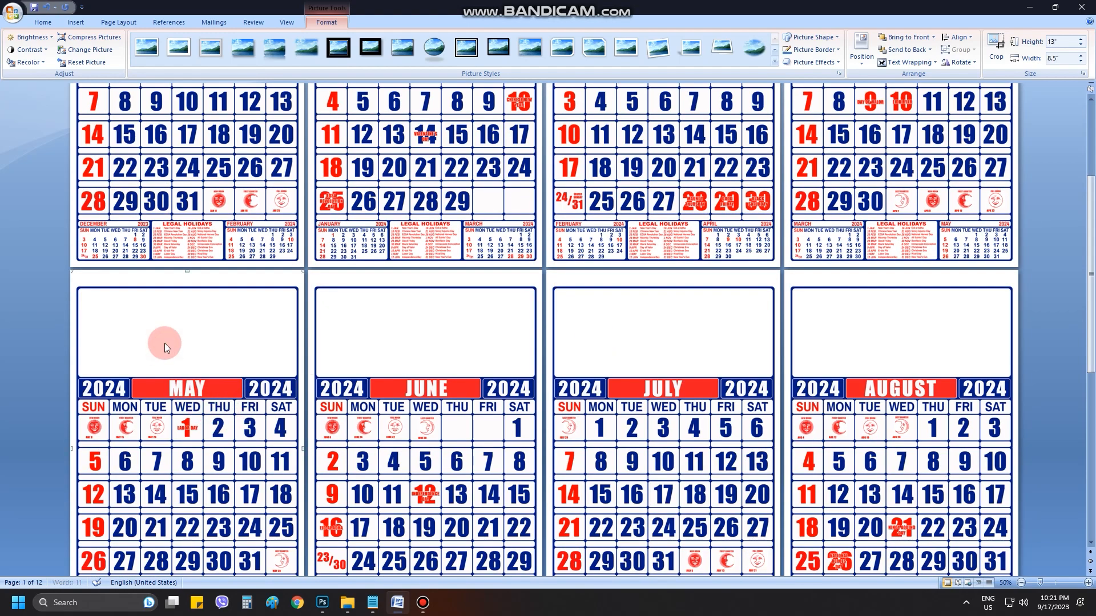
key(ctrl+v)
click(192, 331)
drag(192, 331, 209, 313)
Paste the banner on the June page and align it within the blank header box
click(428, 323)
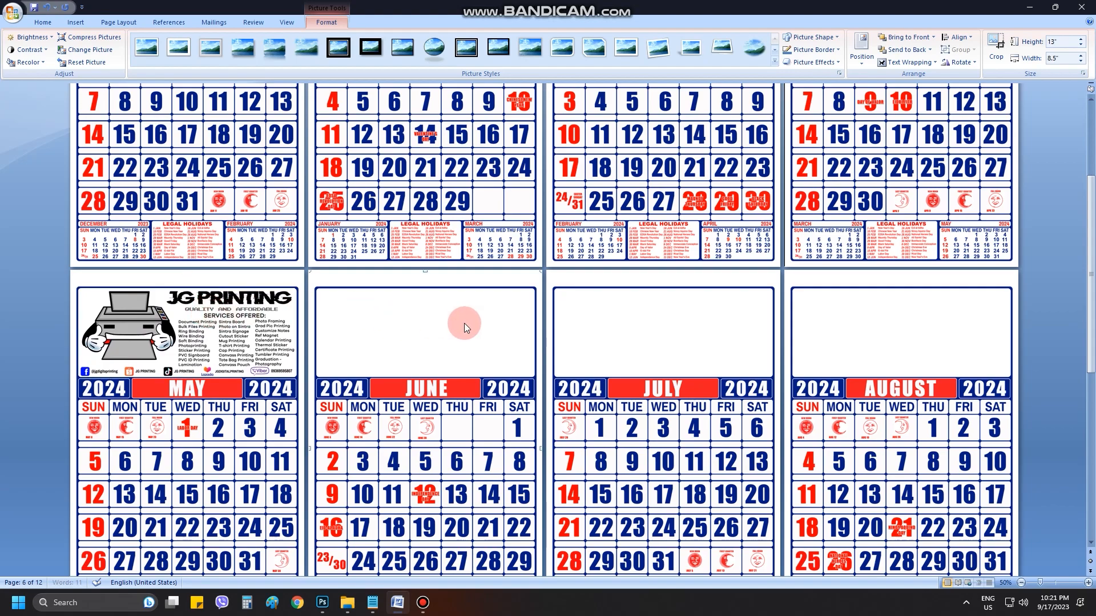
key(ctrl+v)
drag(448, 332, 445, 329)
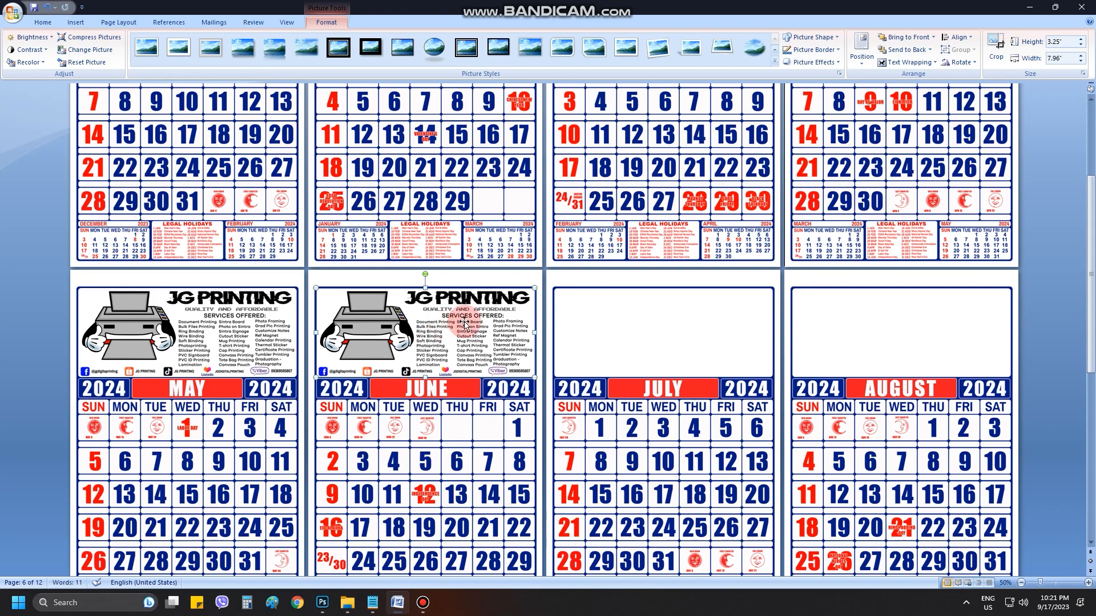
Paste the banner on the July page and nudge it left and up until it fits the header box
click(704, 314)
key(ctrl+v)
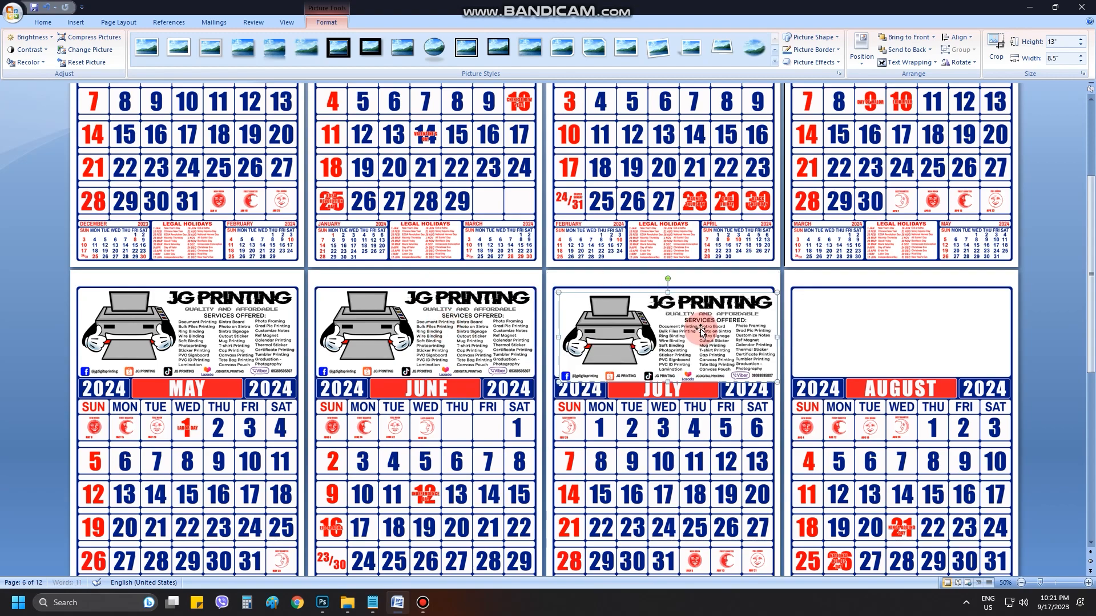
drag(702, 331, 699, 330)
key(ctrl+Left)
key(ctrl+Up)
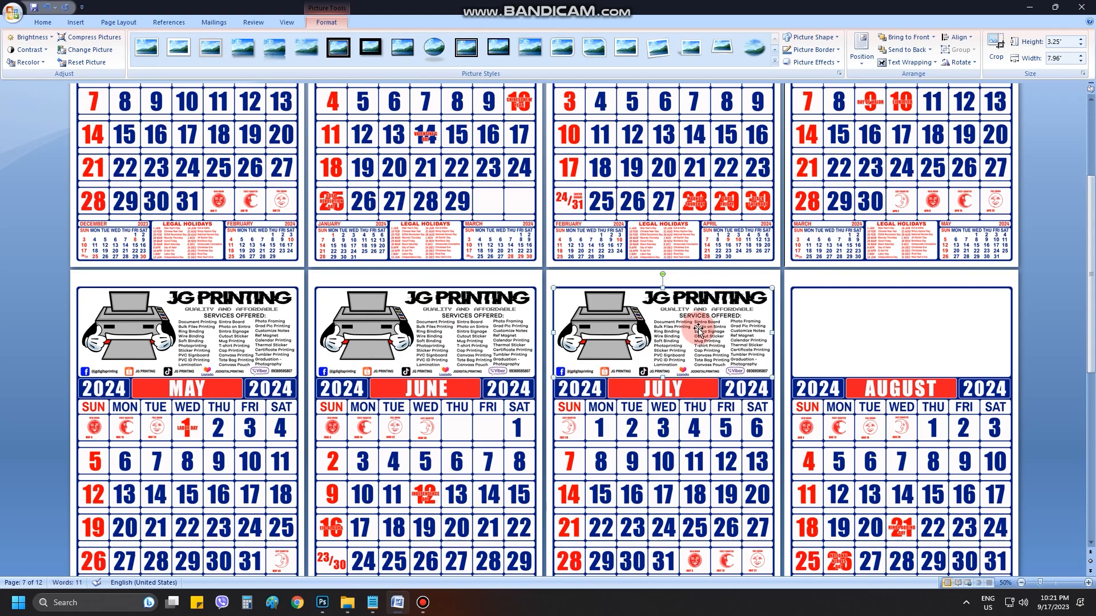
Paste the banner on the August page, nudge it up into the header box and deselect it
click(932, 352)
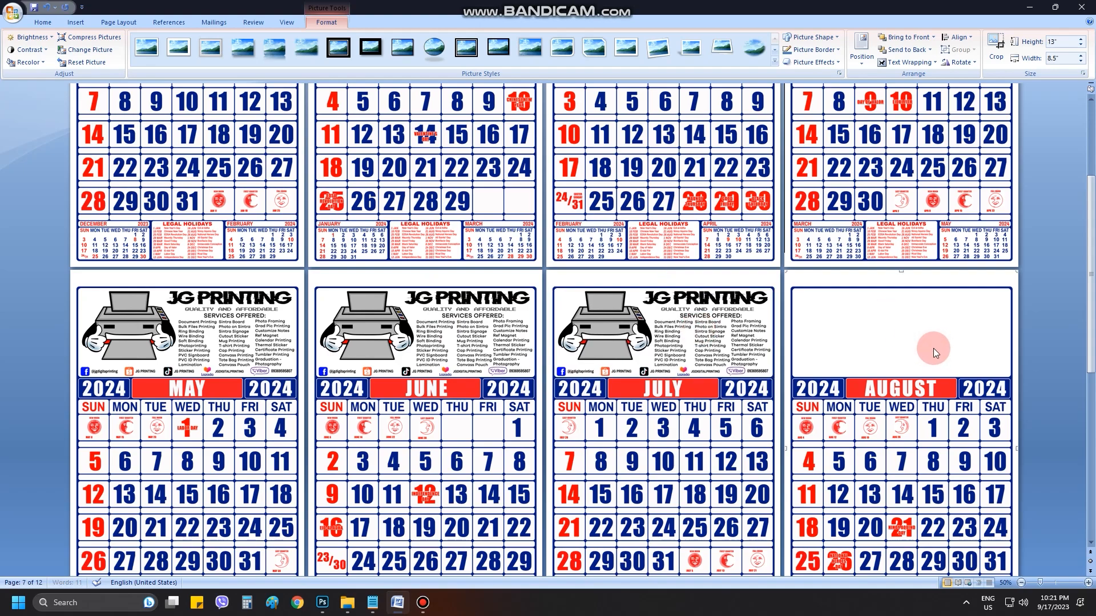
key(ctrl+v)
drag(895, 346, 890, 341)
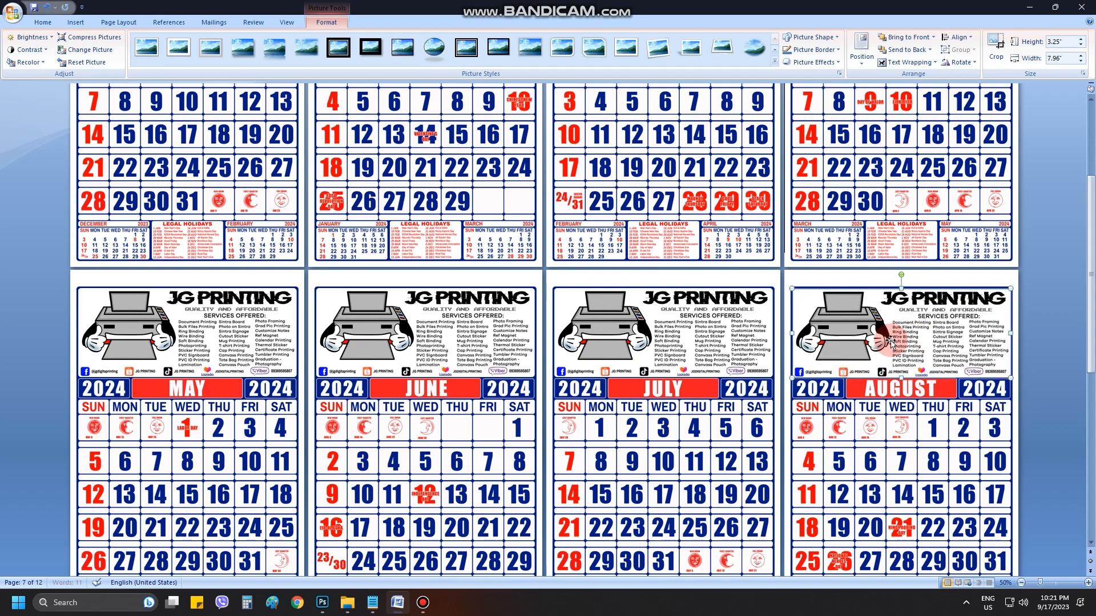
key(ctrl+Up)
key(ctrl+Up)
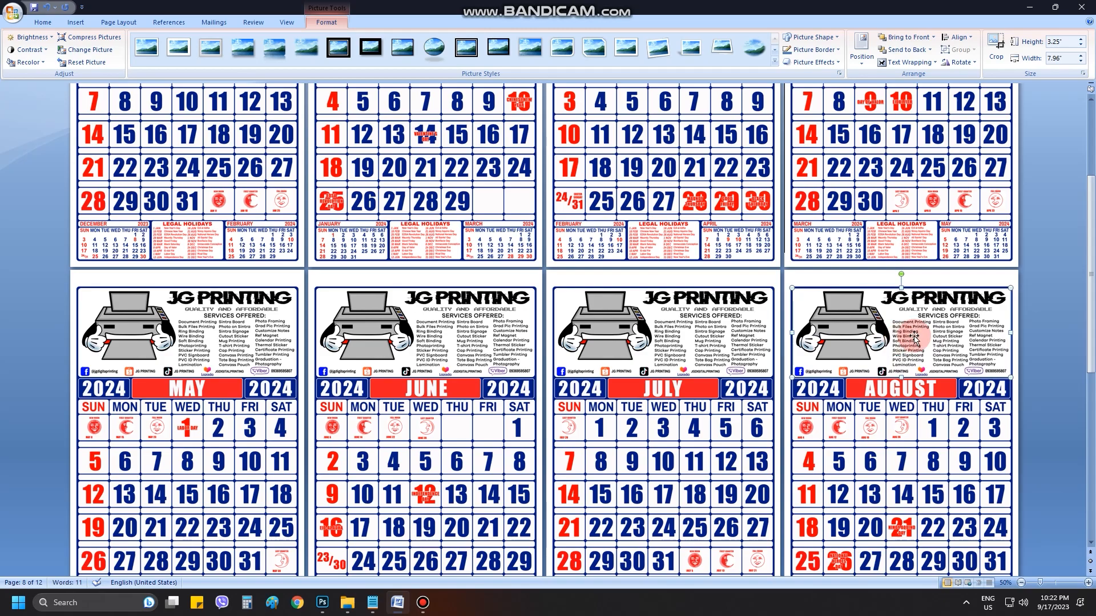
scroll(890, 341, down, 1)
click(1042, 324)
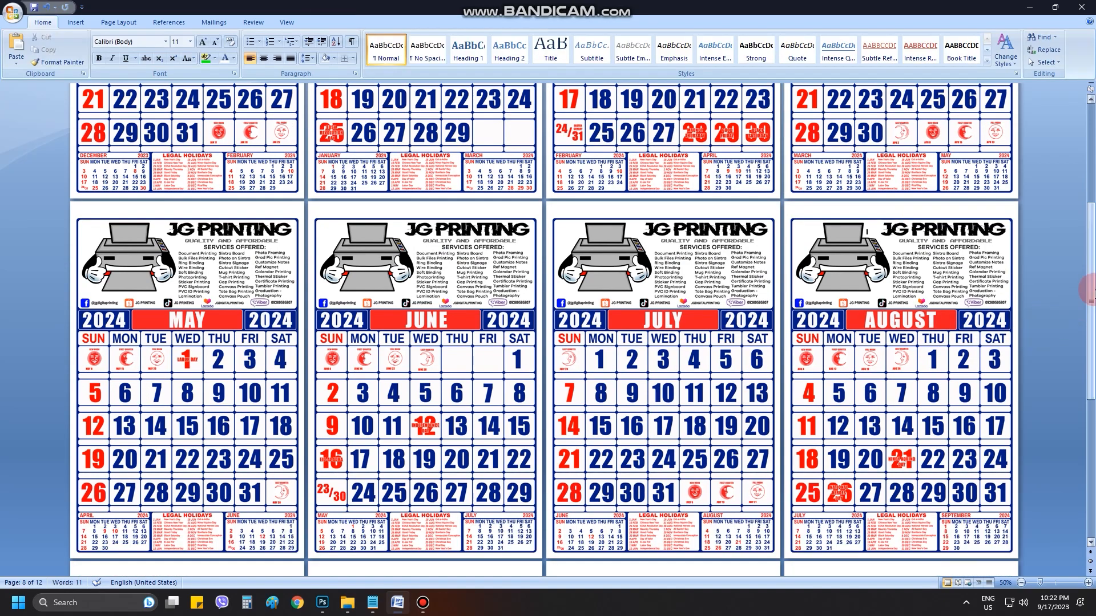
Paste the banner on the September page and position it inside the blank box above the month name
drag(1091, 291, 1087, 438)
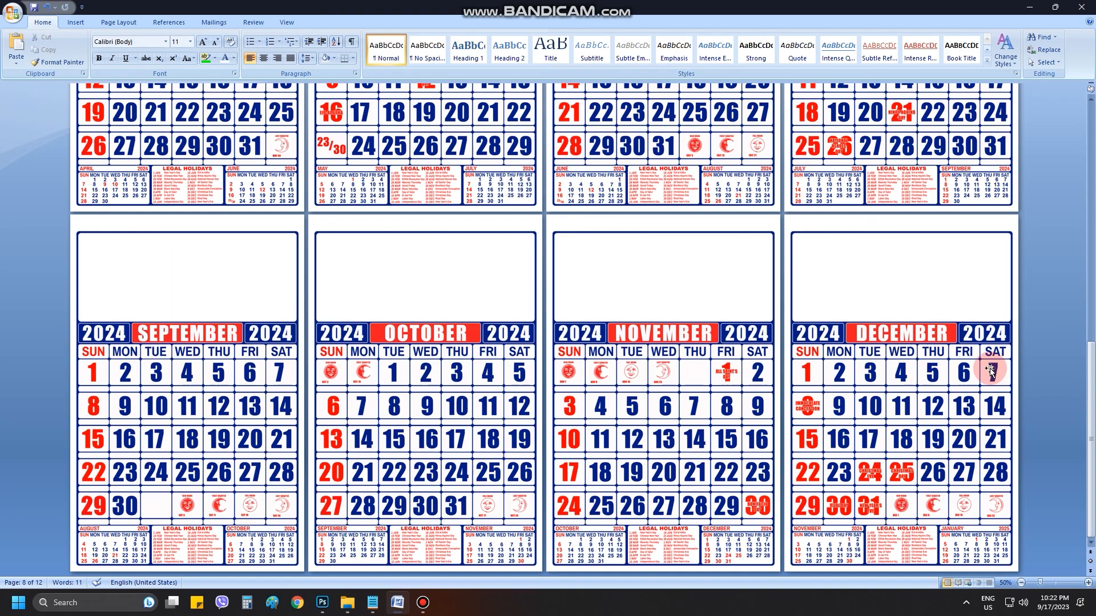
scroll(438, 325, up, 1)
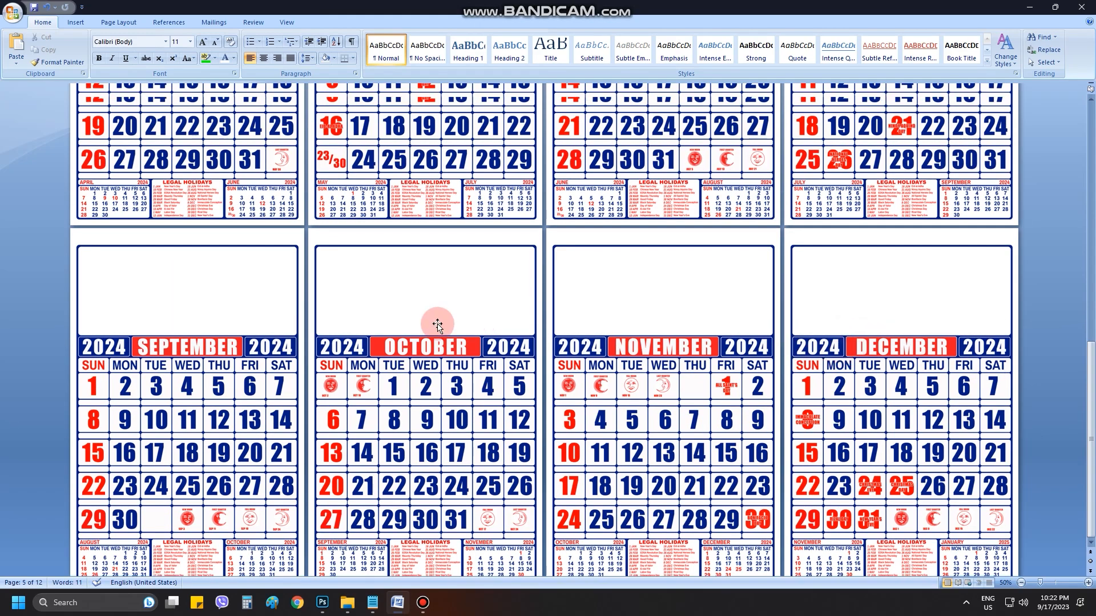
click(252, 264)
key(ctrl+v)
drag(241, 263, 221, 275)
Add the banner to the October page and line it up with the header box
click(422, 280)
key(ctrl+v)
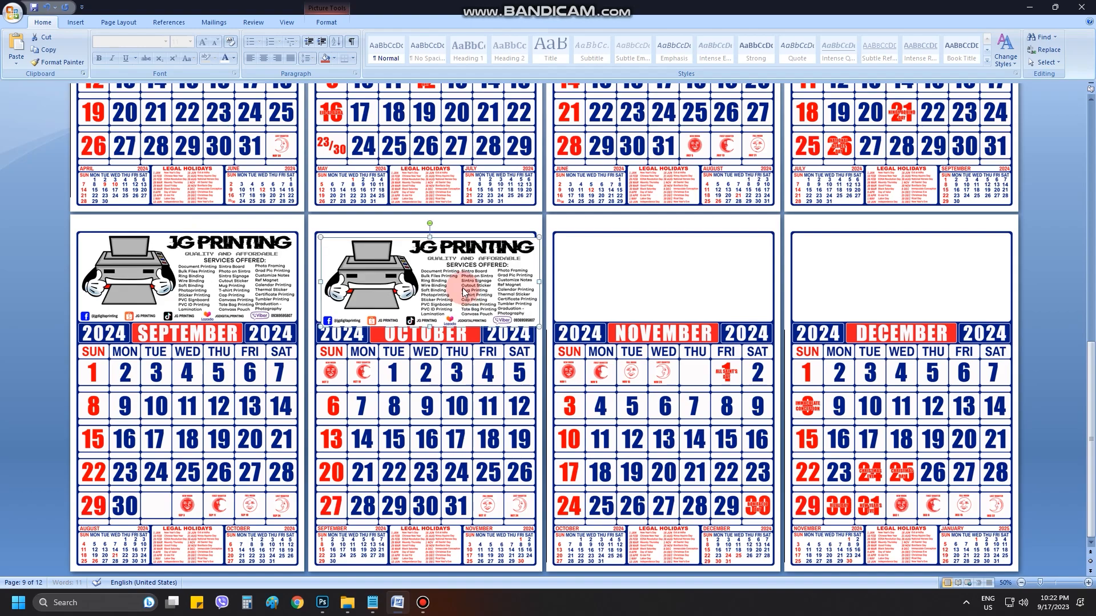
drag(445, 276, 445, 276)
Paste the banner on the November page and nudge it left until it sits inside the header box
click(650, 286)
key(ctrl+v)
drag(703, 282, 687, 274)
key(Left)
key(Left)
key(Left)
key(Left)
key(Left)
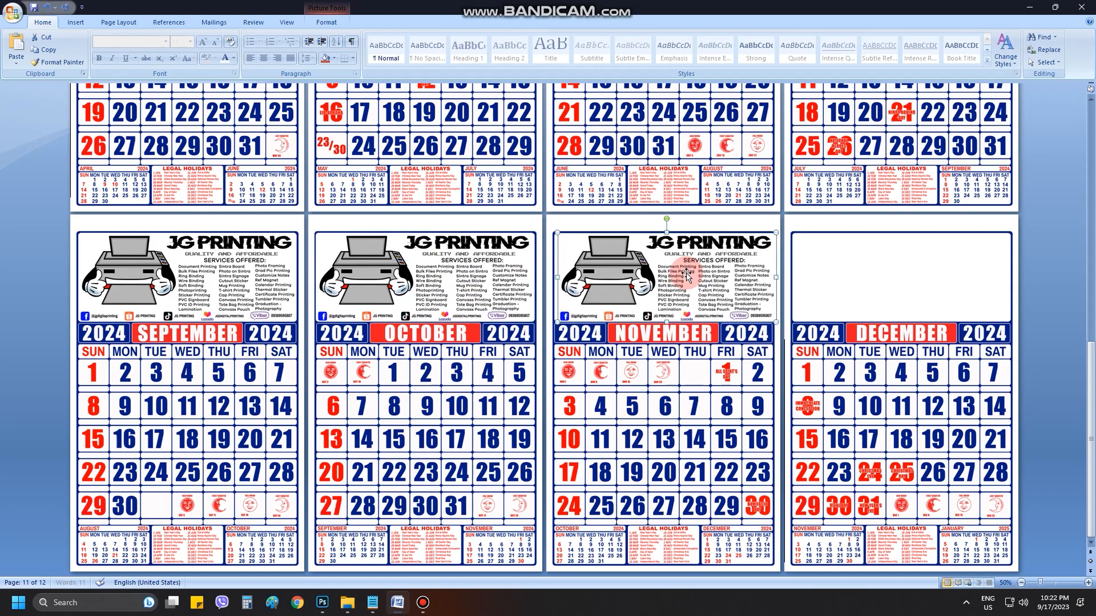
key(Left)
key(Left)
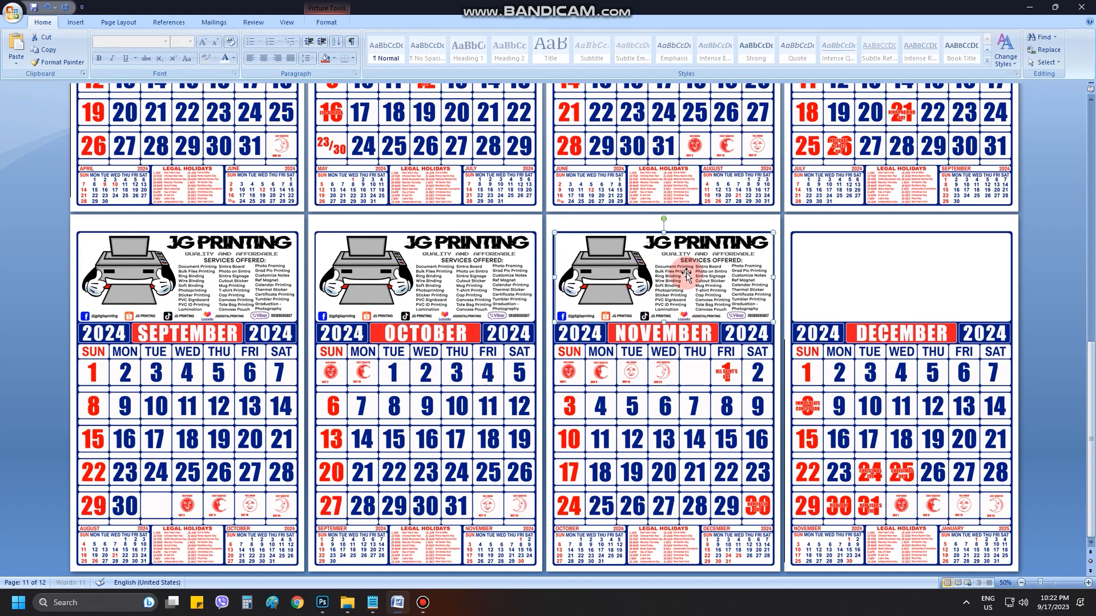
drag(839, 259, 927, 269)
key(ctrl+z)
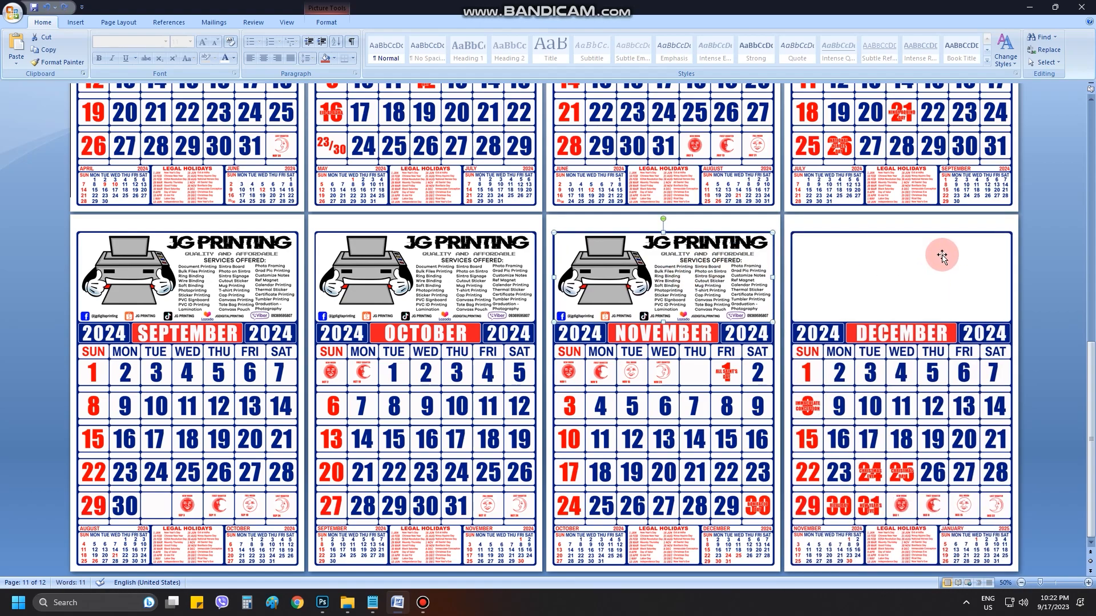
Paste the banner on the December page and nudge it up and sideways to center it in the header box
click(884, 269)
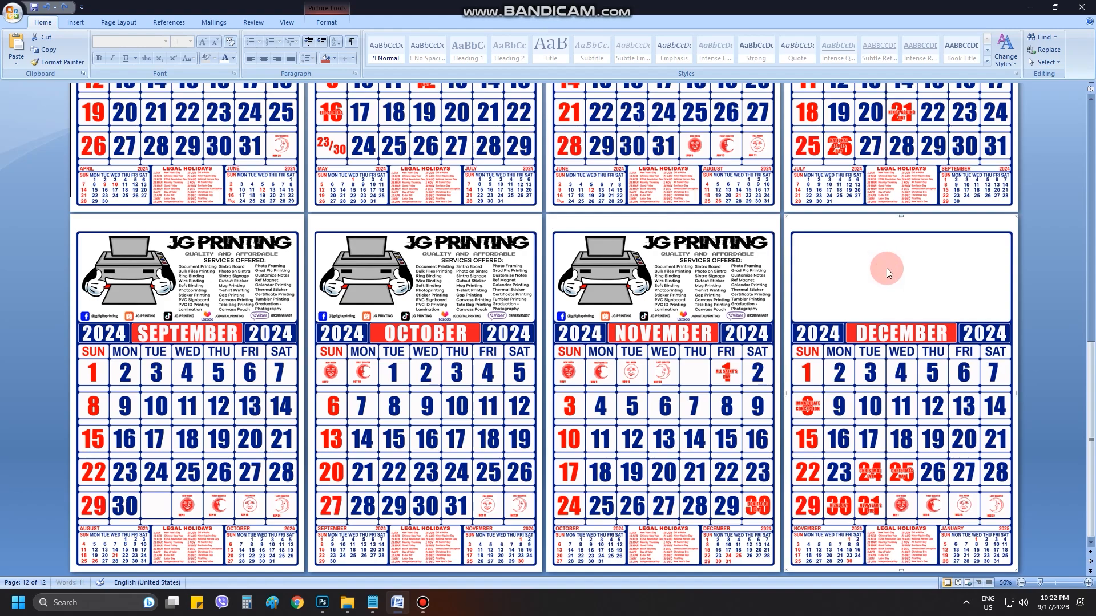
key(ctrl+v)
key(ctrl+Up)
key(ctrl+Up)
key(ctrl+Up)
key(ctrl+Up)
key(ctrl+Up)
key(ctrl+Up)
key(ctrl+Up)
key(ctrl+Right)
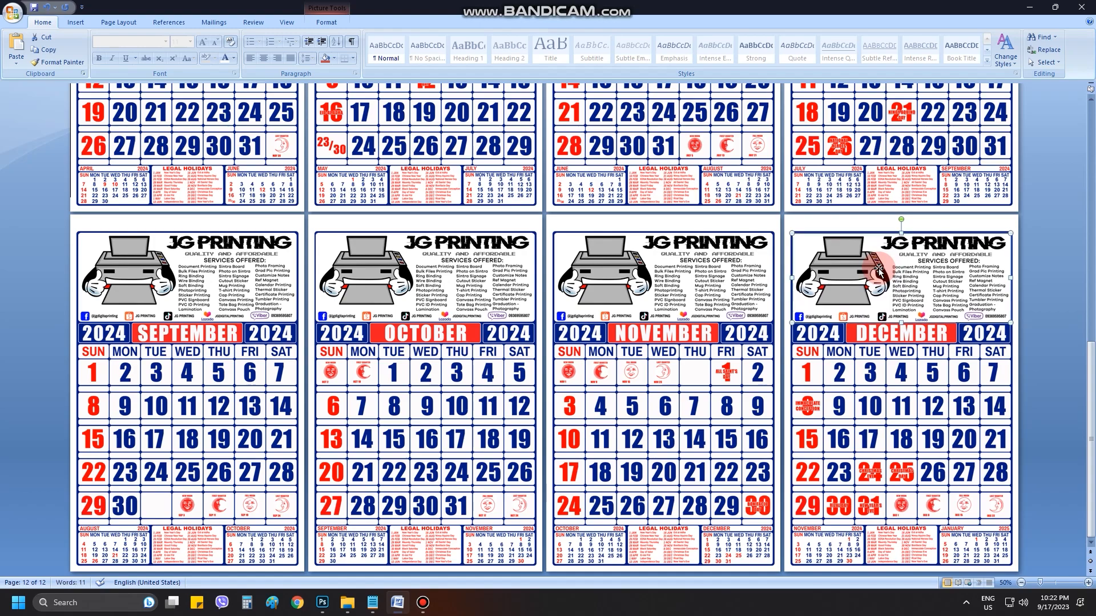
key(ctrl+Right)
key(ctrl+Left)
key(ctrl+Left)
key(ctrl+Up)
click(1067, 253)
click(986, 269)
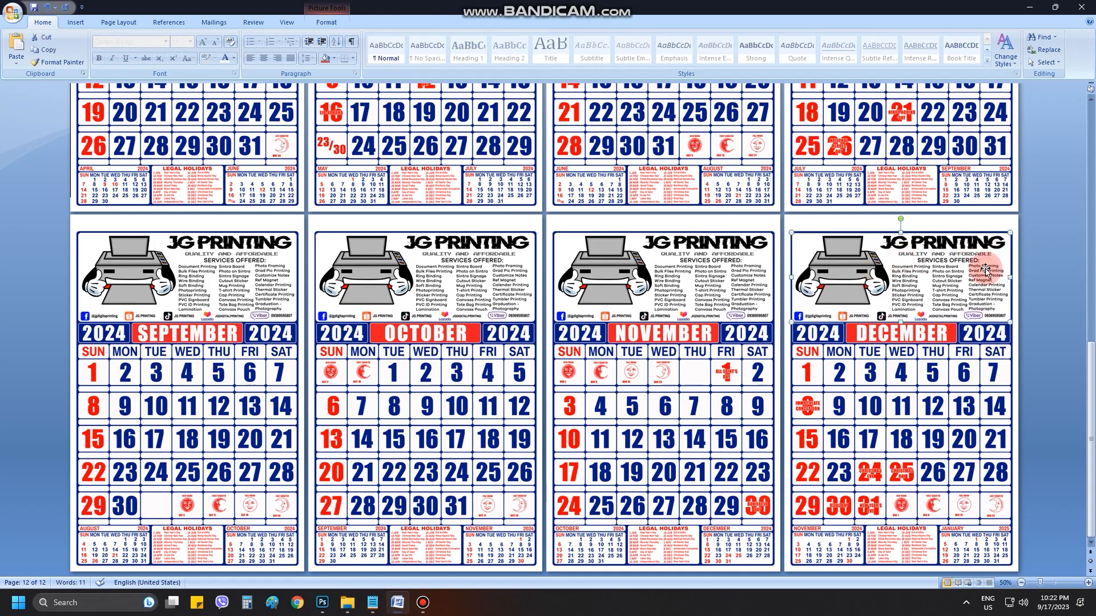
click(1046, 263)
Review all twelve calendar pages to check the banner's placement in every header box
scroll(1051, 292, up, 5)
scroll(1087, 370, up, 3)
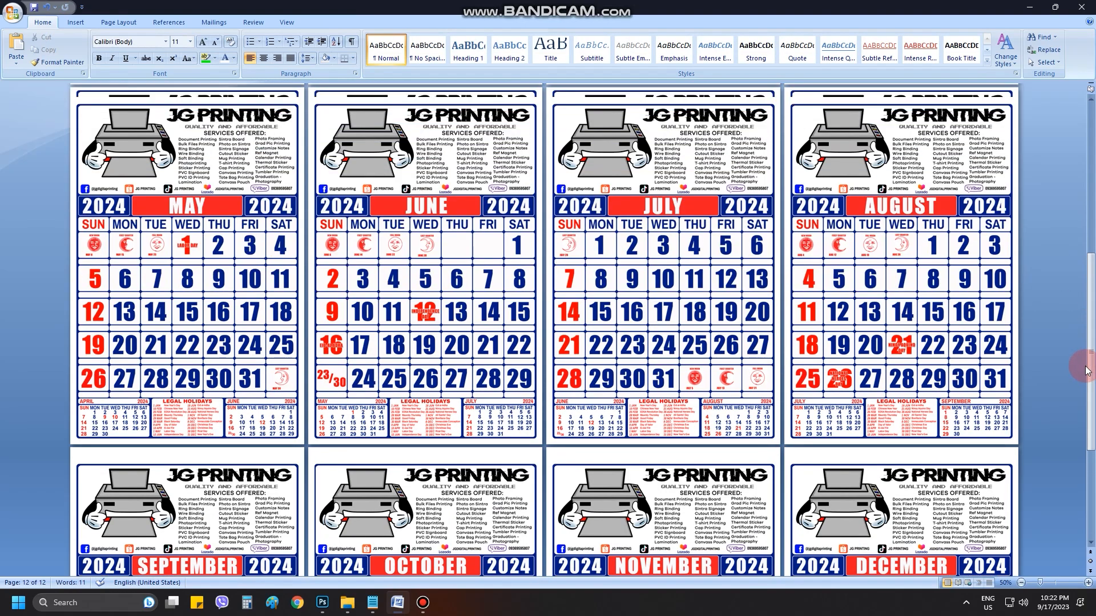
scroll(1046, 354, up, 6)
scroll(1046, 355, up, 7)
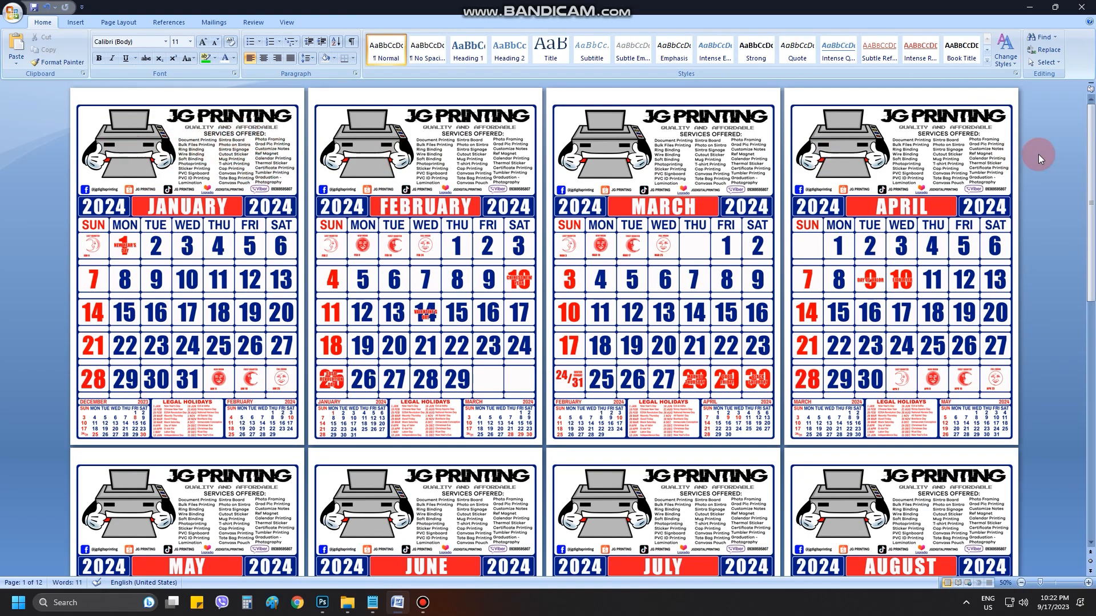
scroll(713, 296, down, 8)
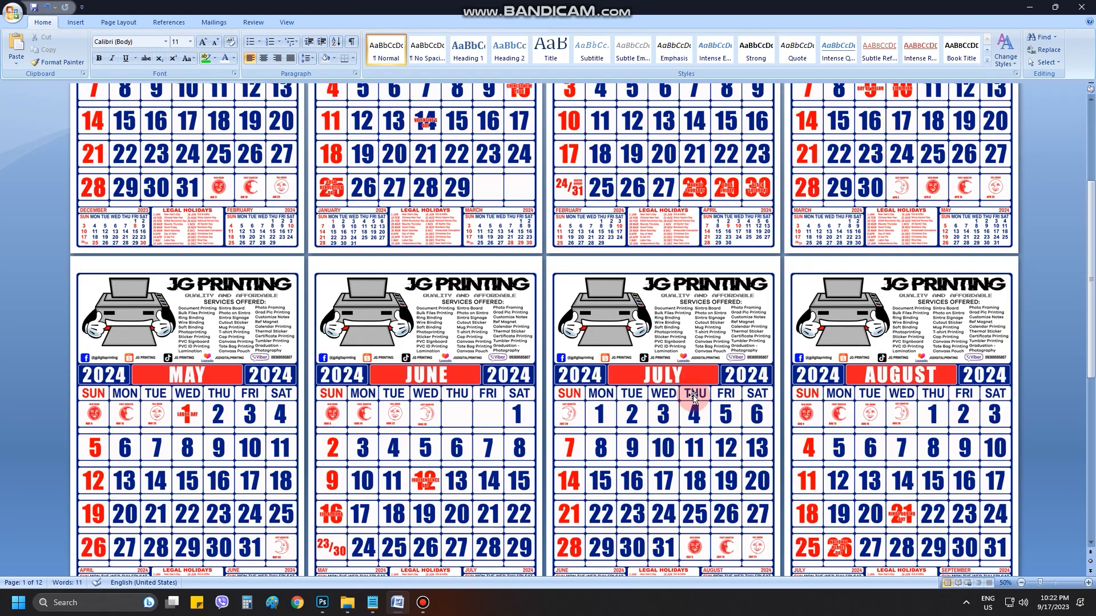
scroll(699, 355, down, 7)
scroll(699, 348, down, 2)
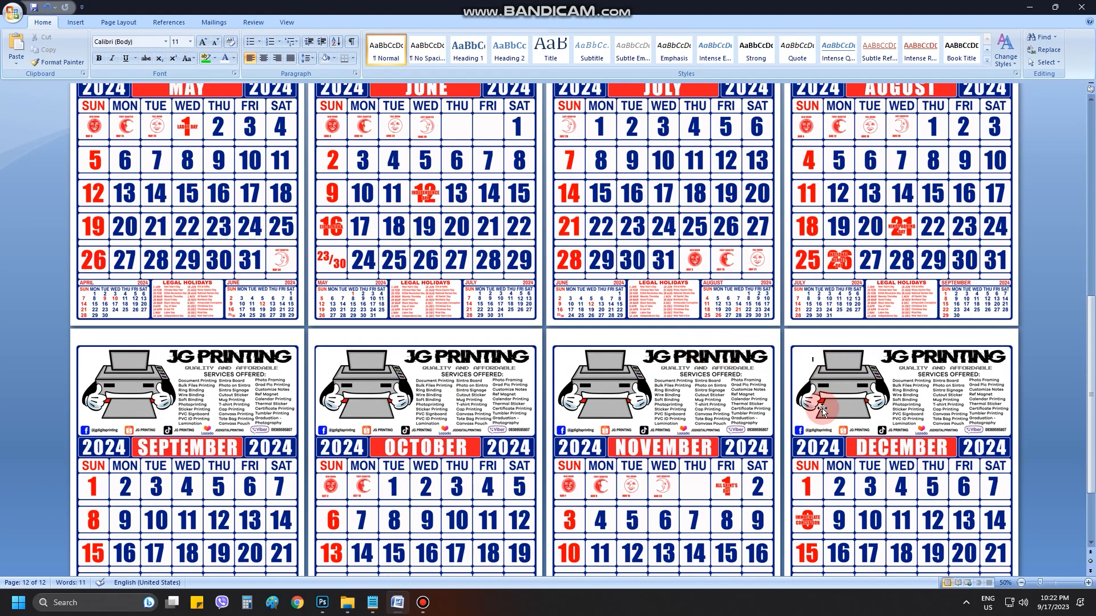
drag(824, 409, 833, 371)
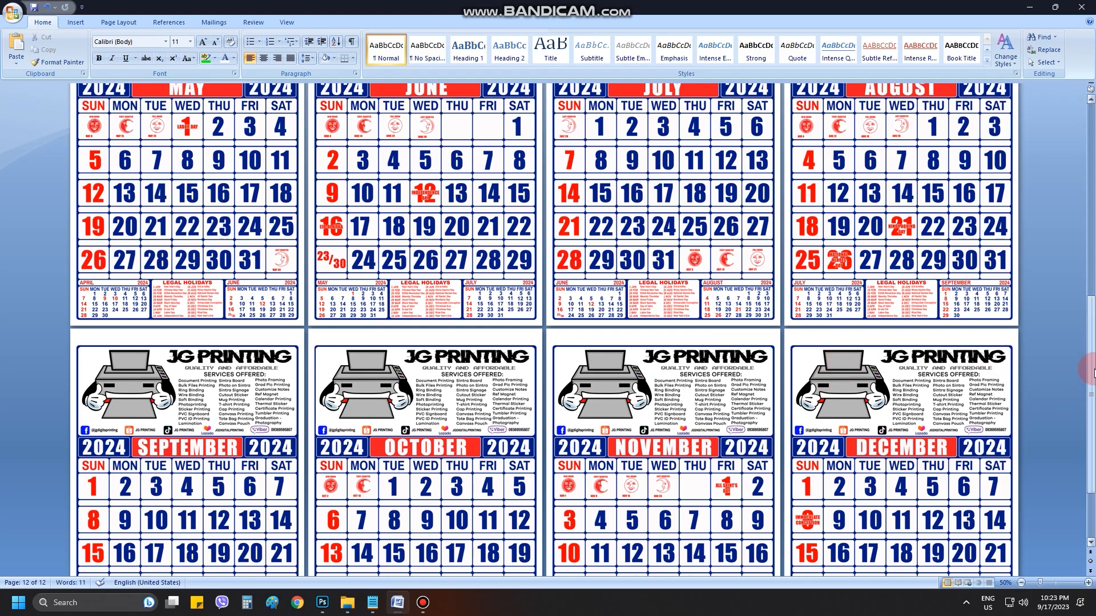
drag(1091, 360, 1090, 200)
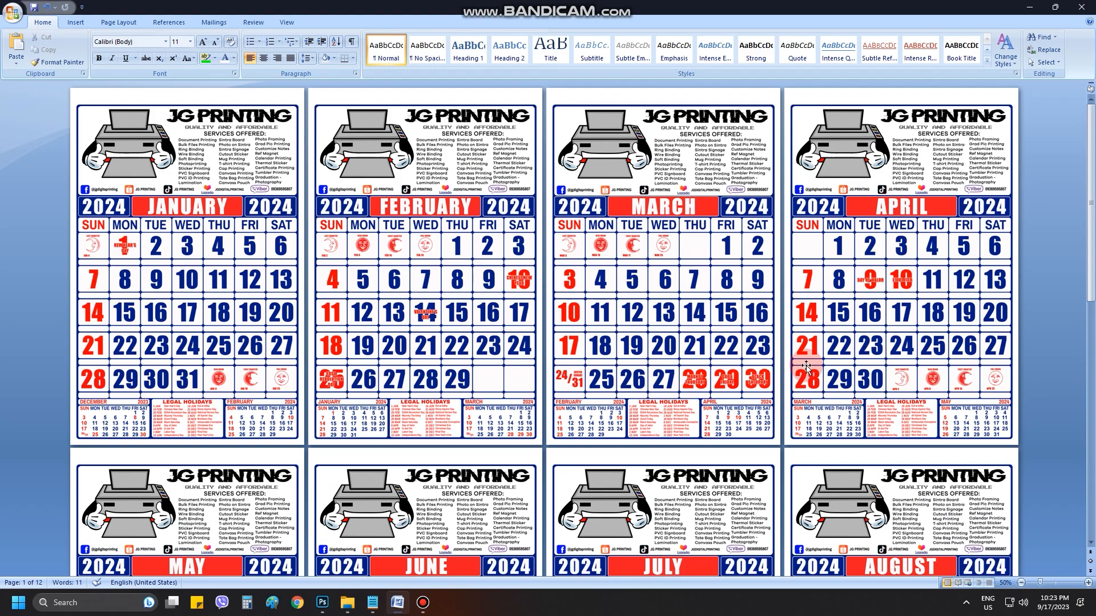
click(813, 375)
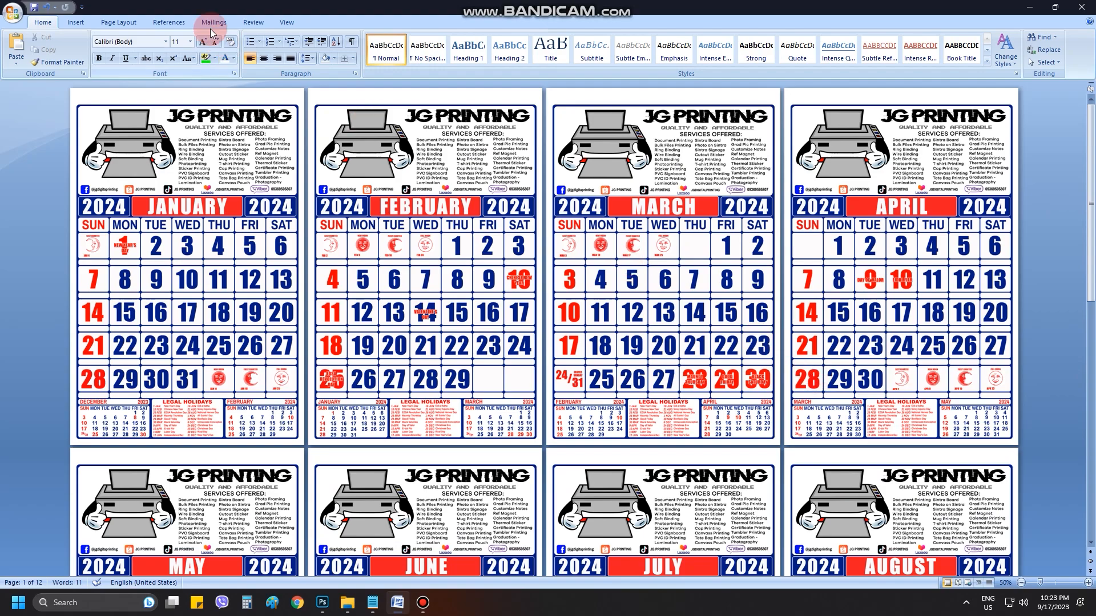
View the formats available for saving a copy of the document, including PDF or XPS, without saving
click(12, 12)
click(59, 117)
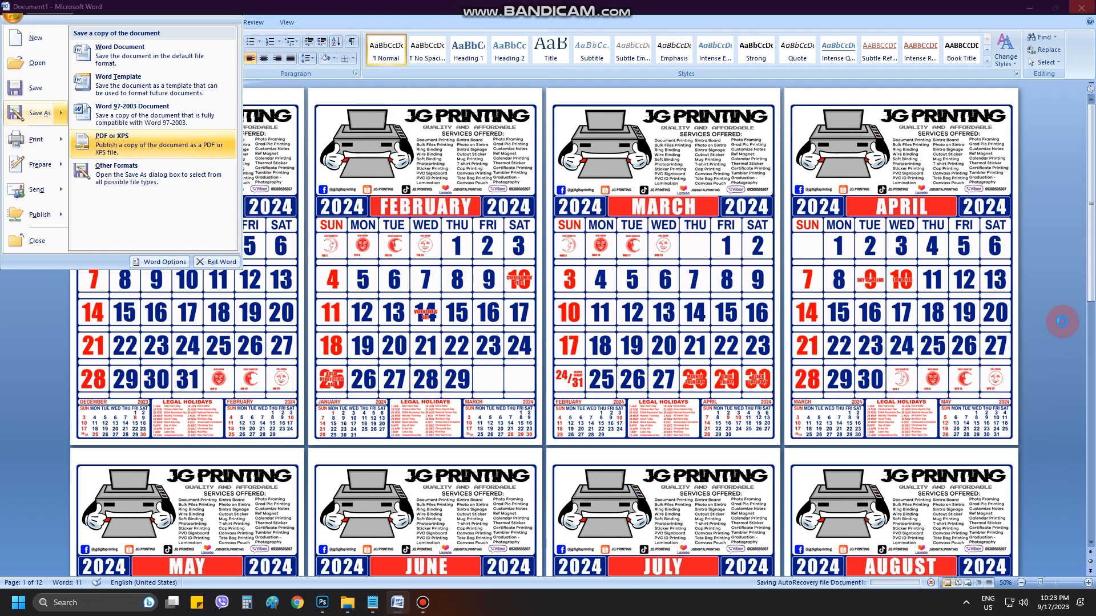
click(1061, 327)
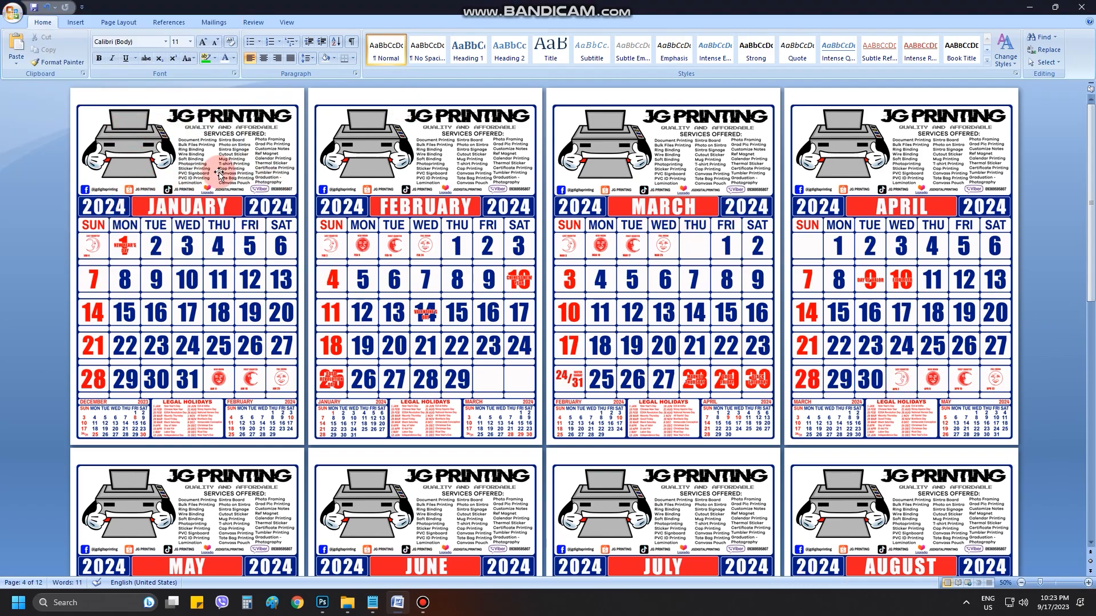
scroll(528, 197, down, 1)
scroll(608, 240, up, 1)
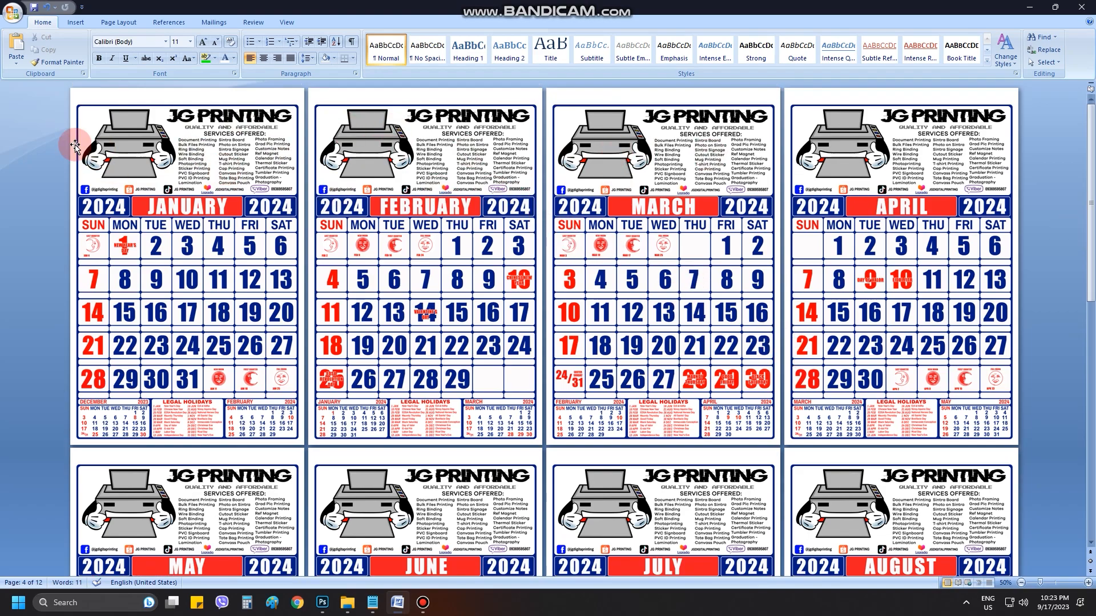
Delete the JG Printing banners from the January, February, March and April header boxes
click(225, 144)
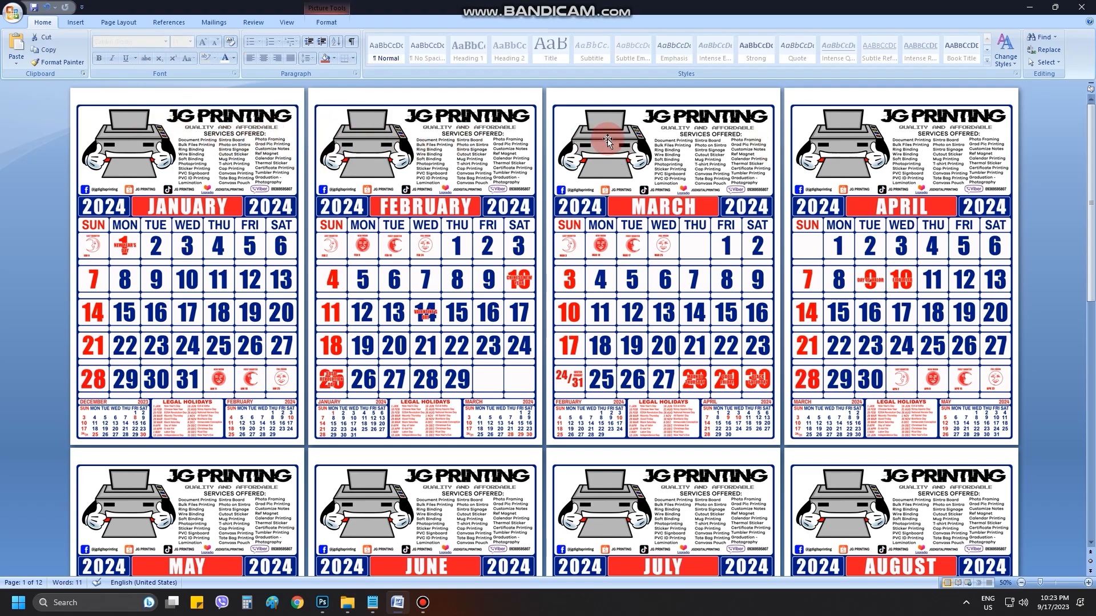
key(Delete)
click(485, 143)
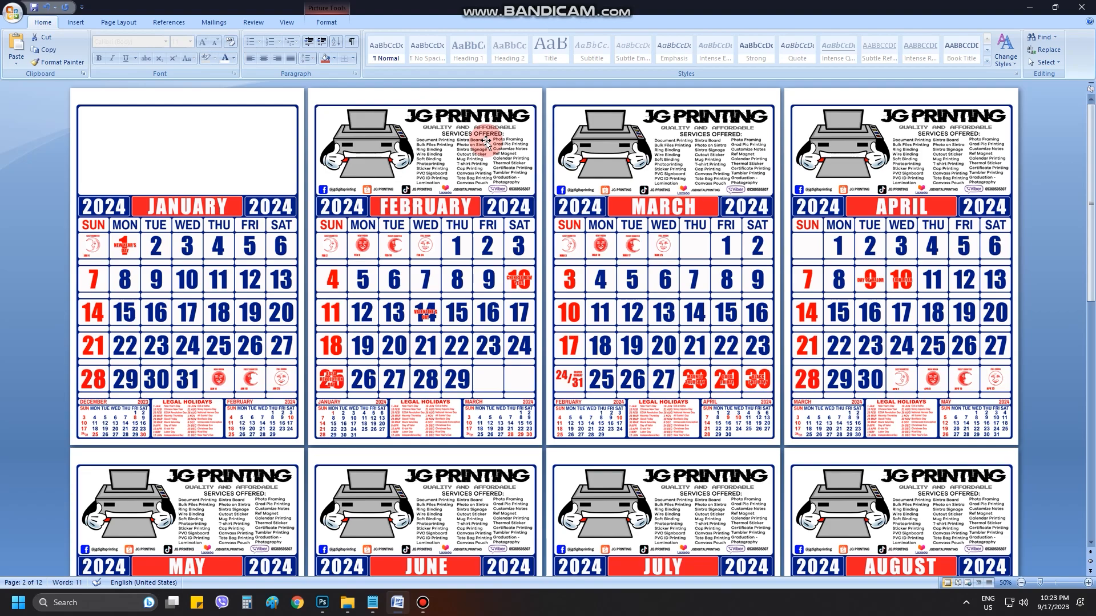
key(Delete)
click(654, 142)
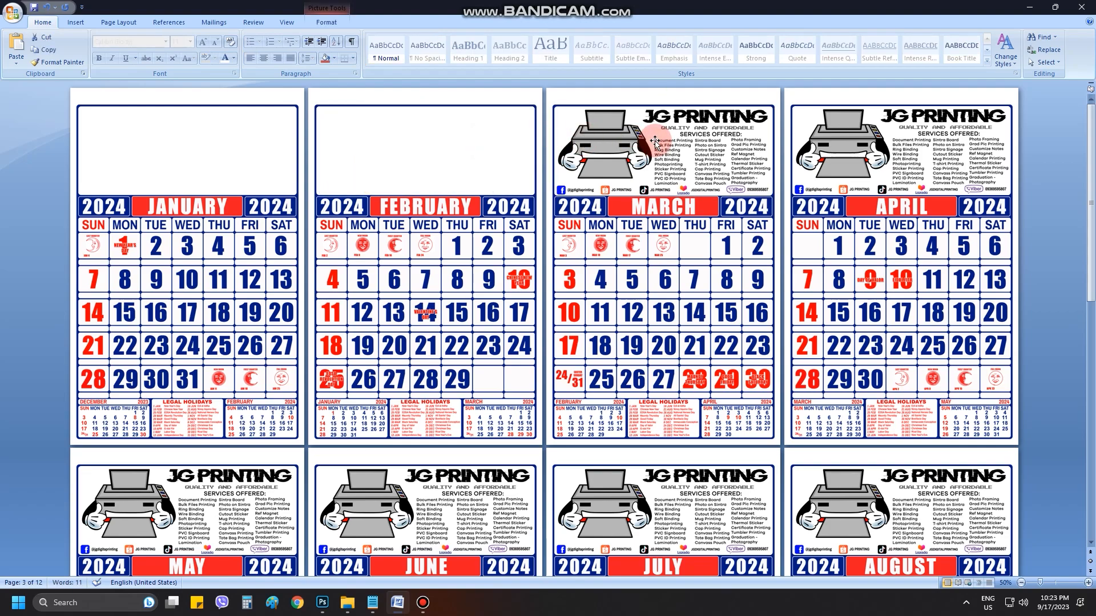
key(Delete)
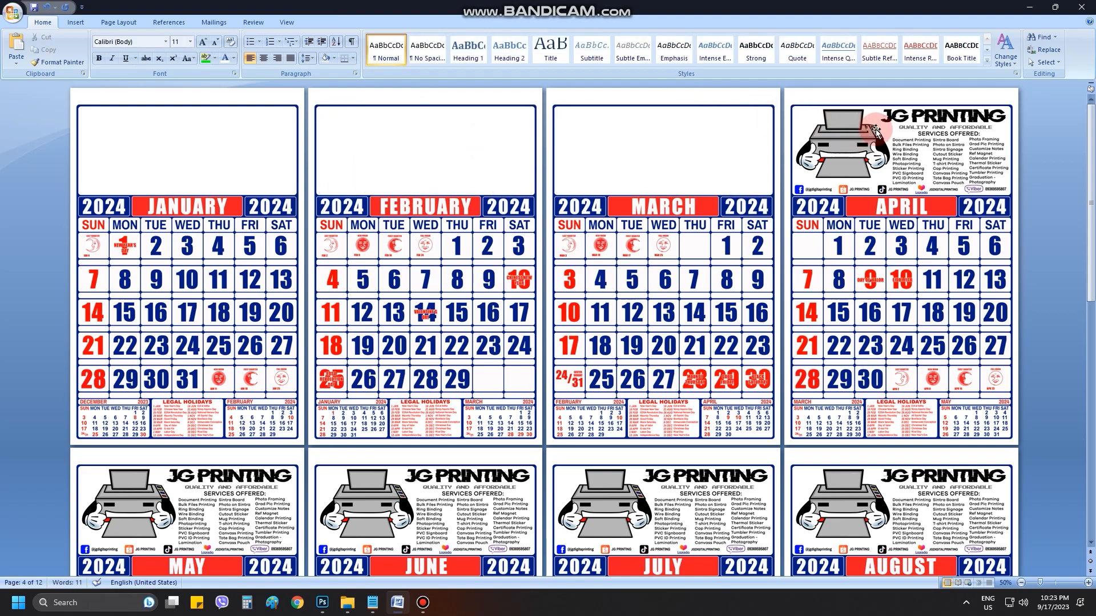
click(859, 145)
key(Delete)
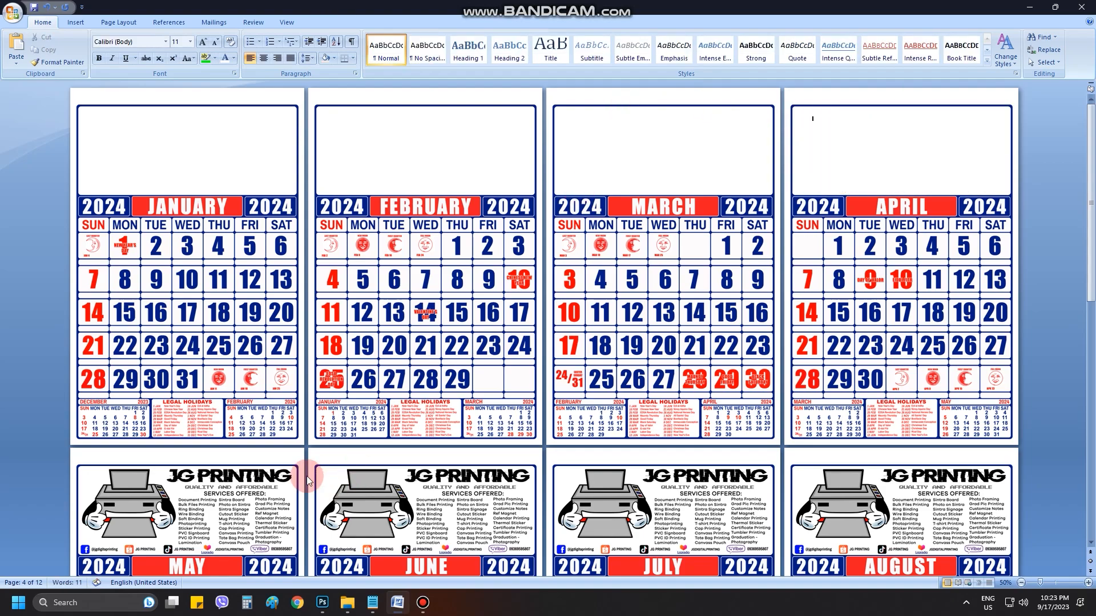
Delete the JG Printing banners from the May, June, July and August header boxes
click(272, 476)
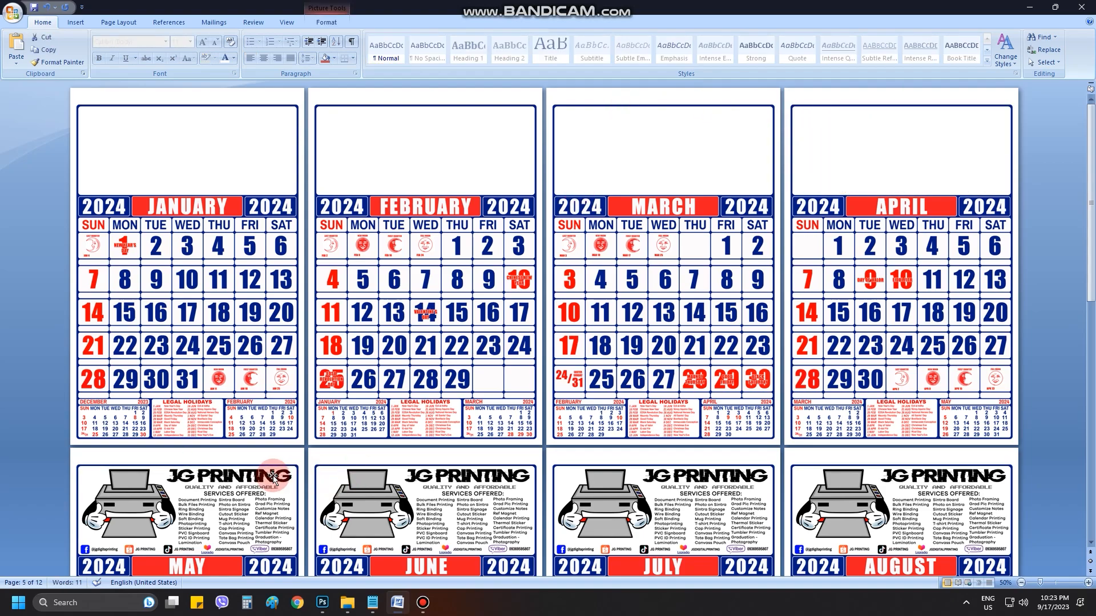
click(445, 520)
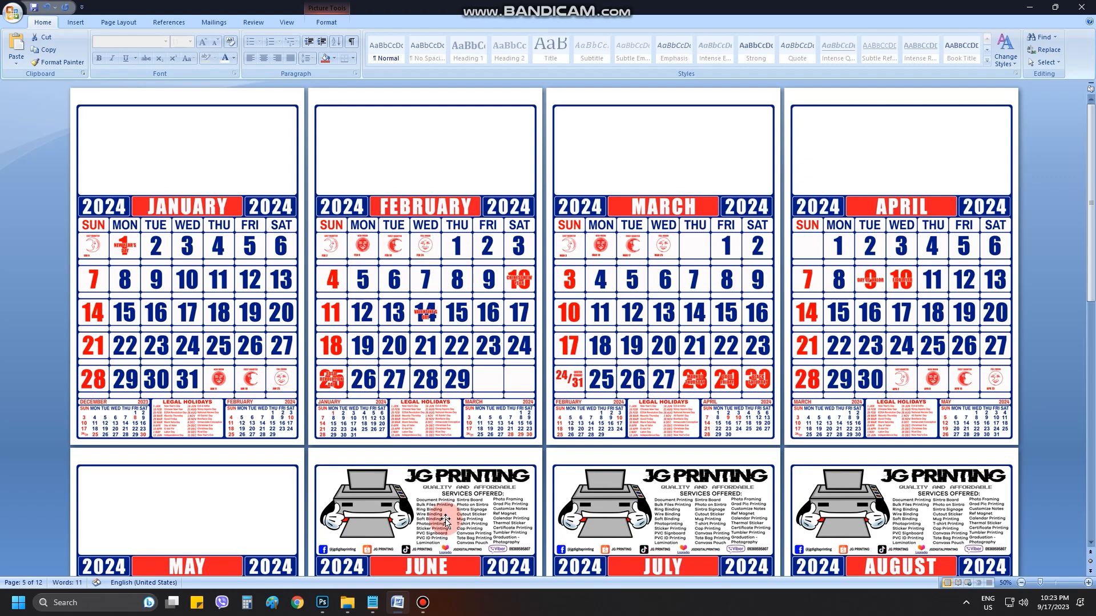
key(Delete)
click(689, 520)
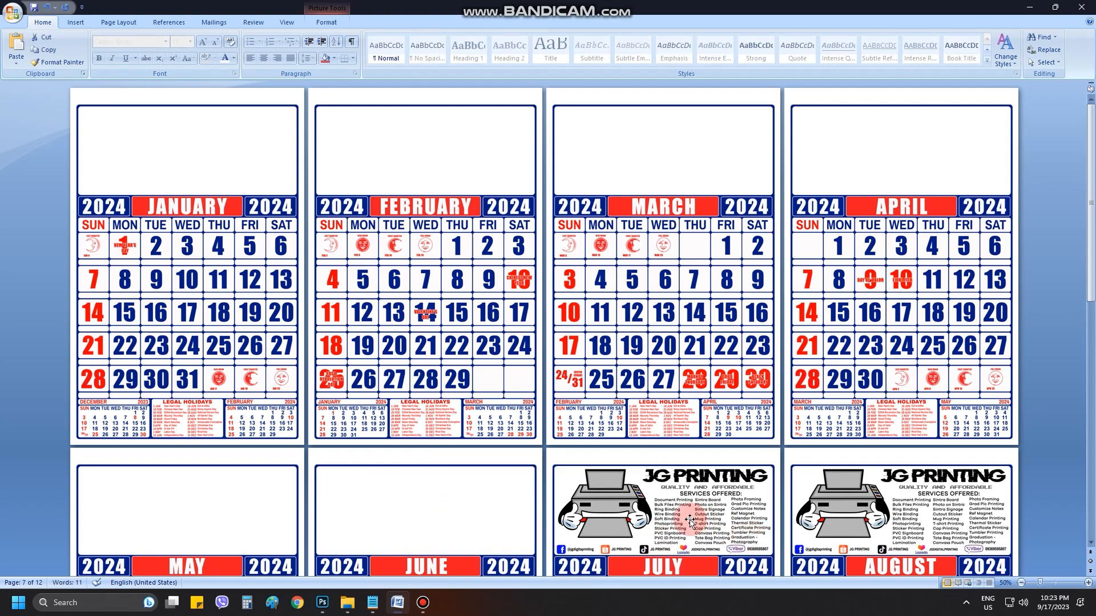
key(Delete)
click(910, 499)
key(Delete)
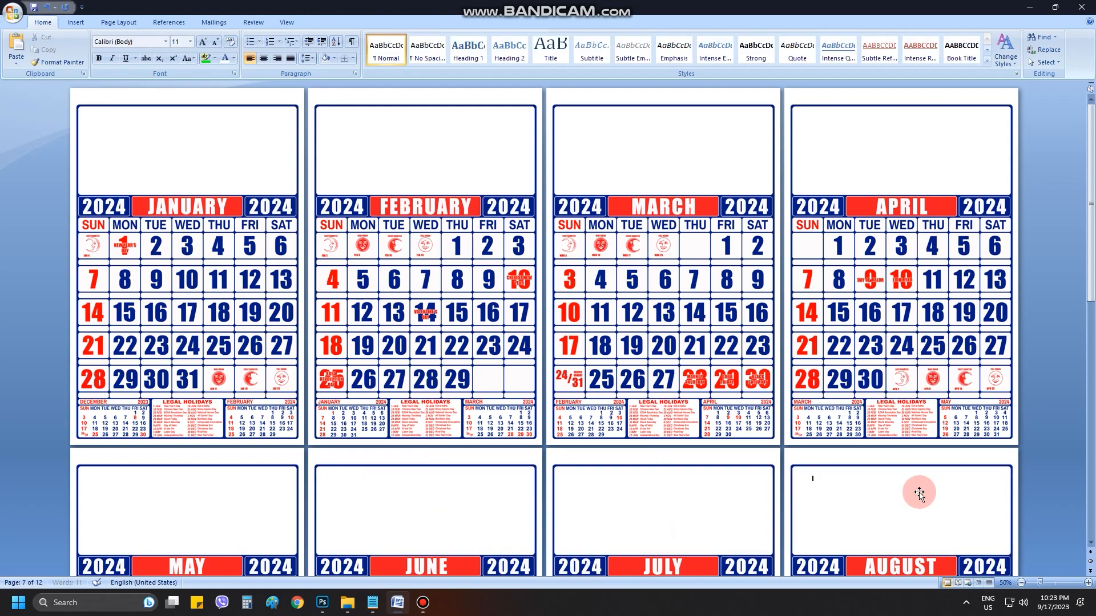
Delete the JG Printing banners from the September, October, November and December header boxes
scroll(846, 492, down, 2)
scroll(171, 411, down, 2)
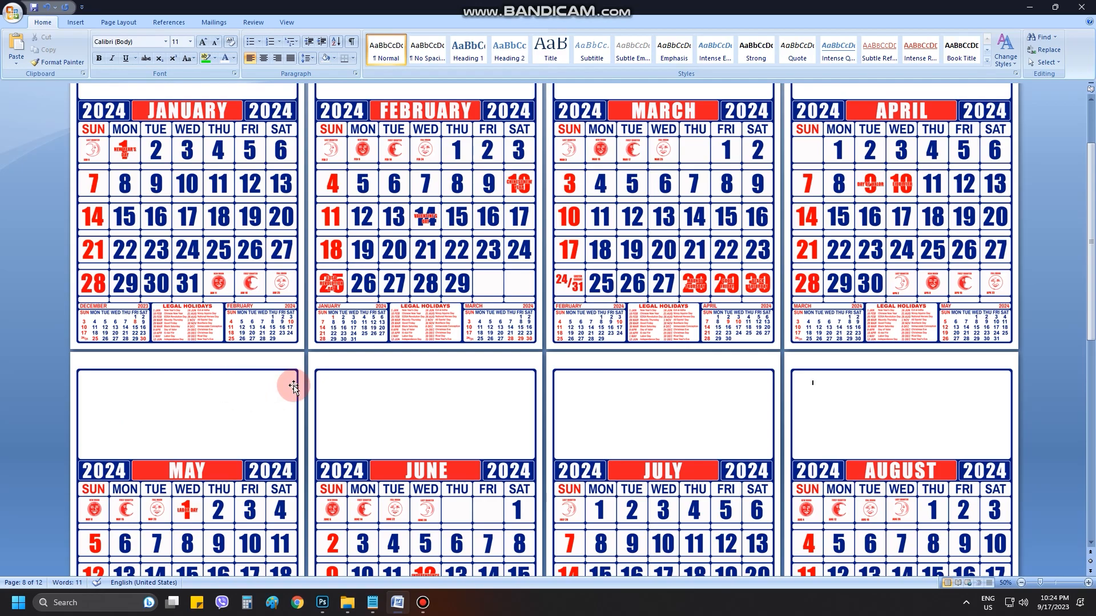
scroll(722, 456, down, 3)
scroll(746, 474, down, 4)
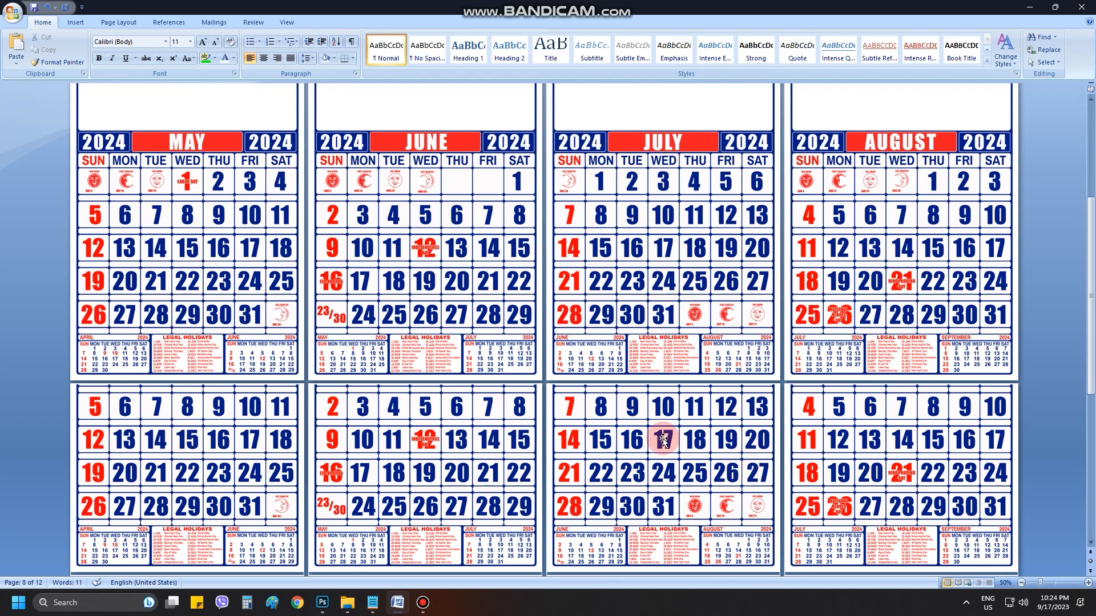
scroll(640, 431, down, 7)
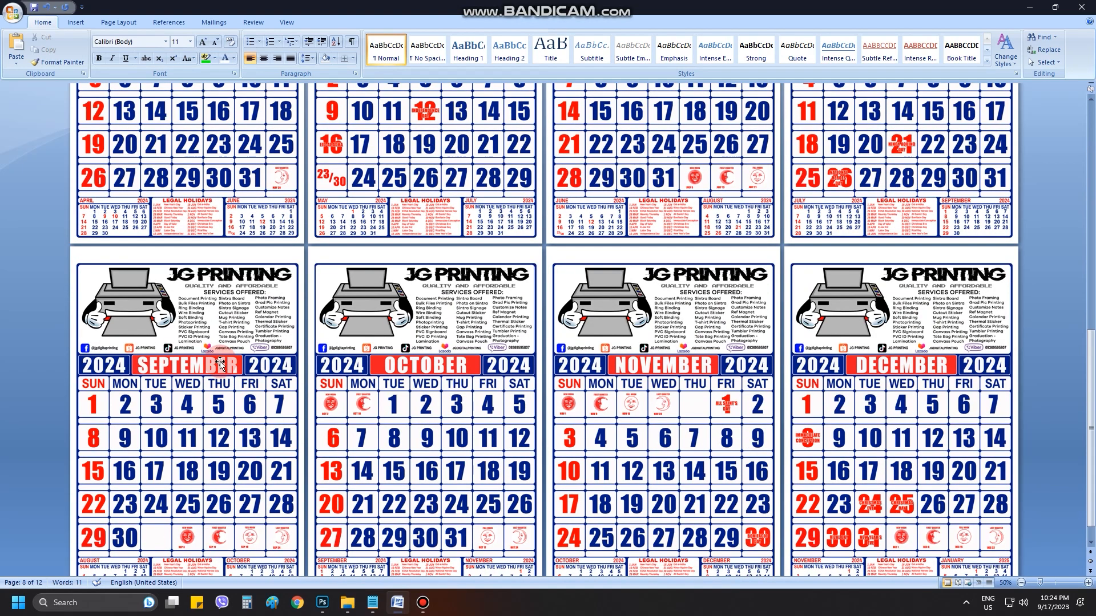
click(221, 335)
key(Delete)
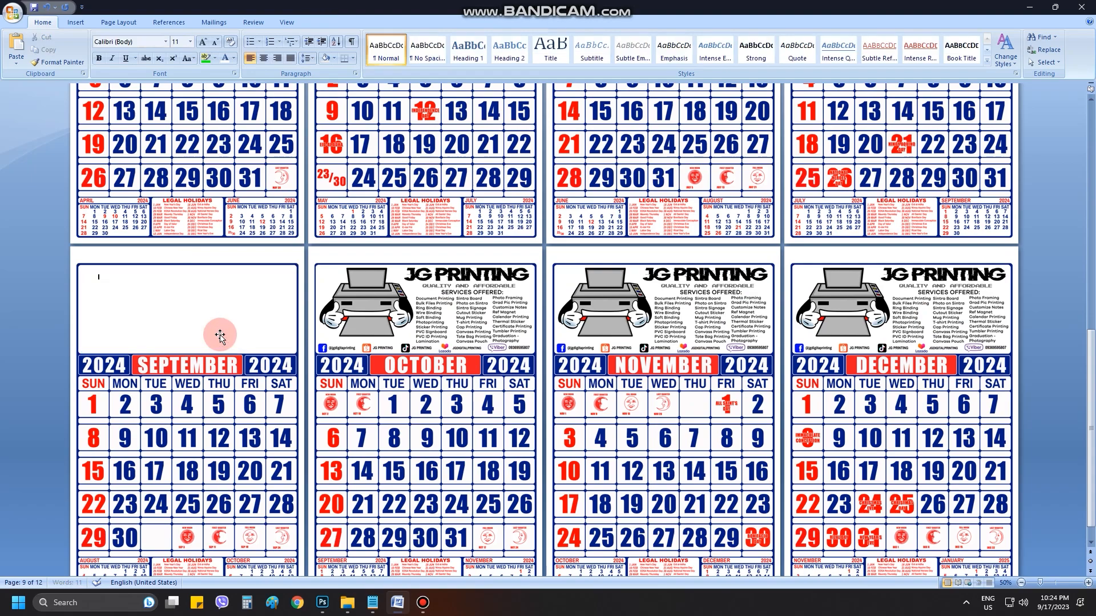
click(373, 310)
key(Delete)
click(579, 297)
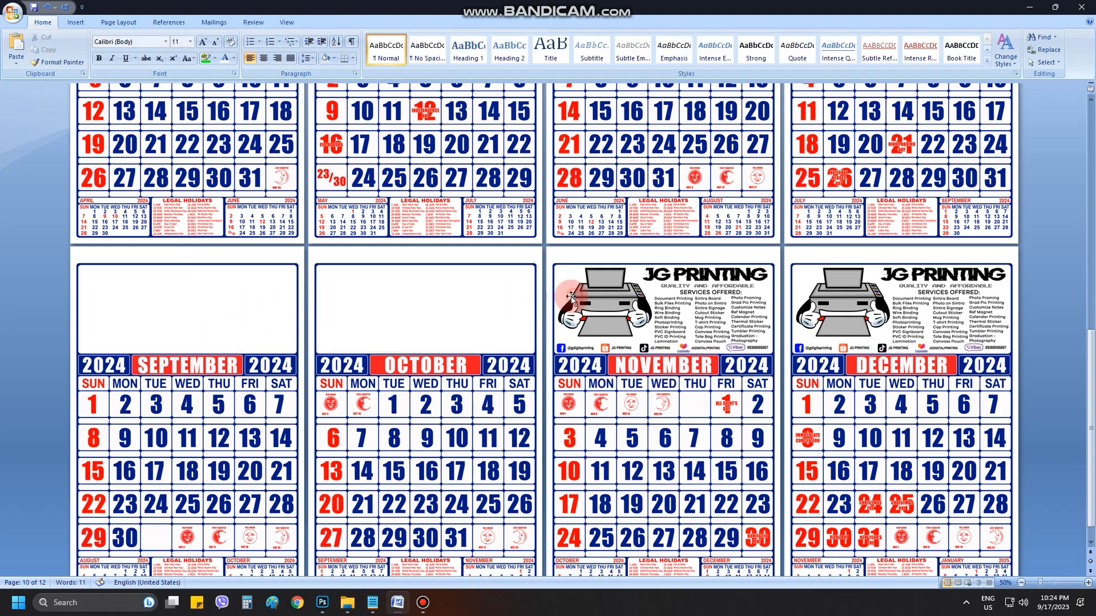
key(Delete)
click(884, 263)
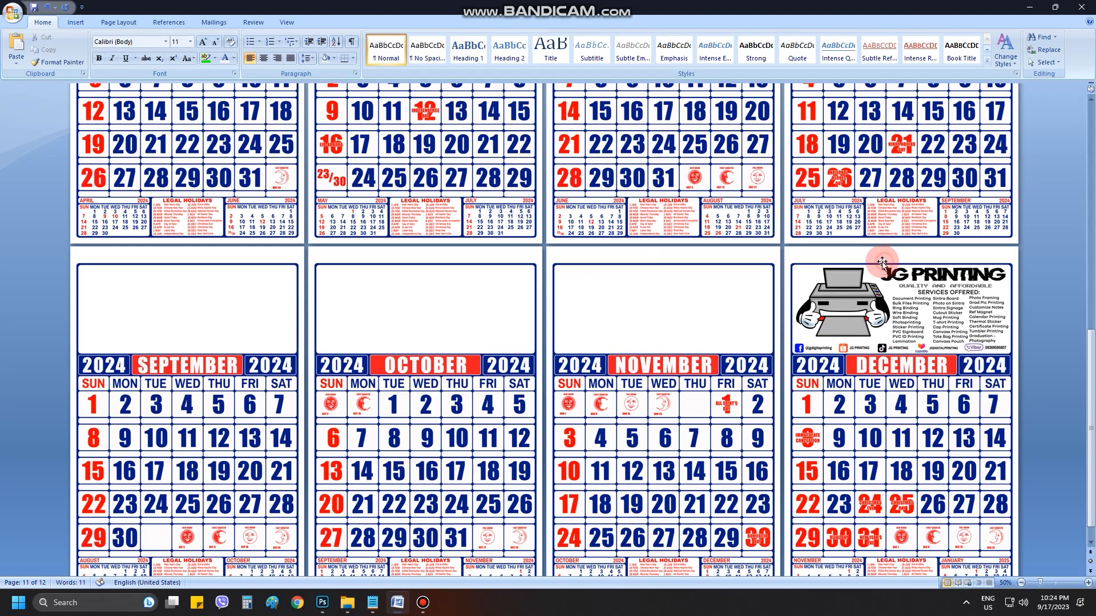
click(894, 274)
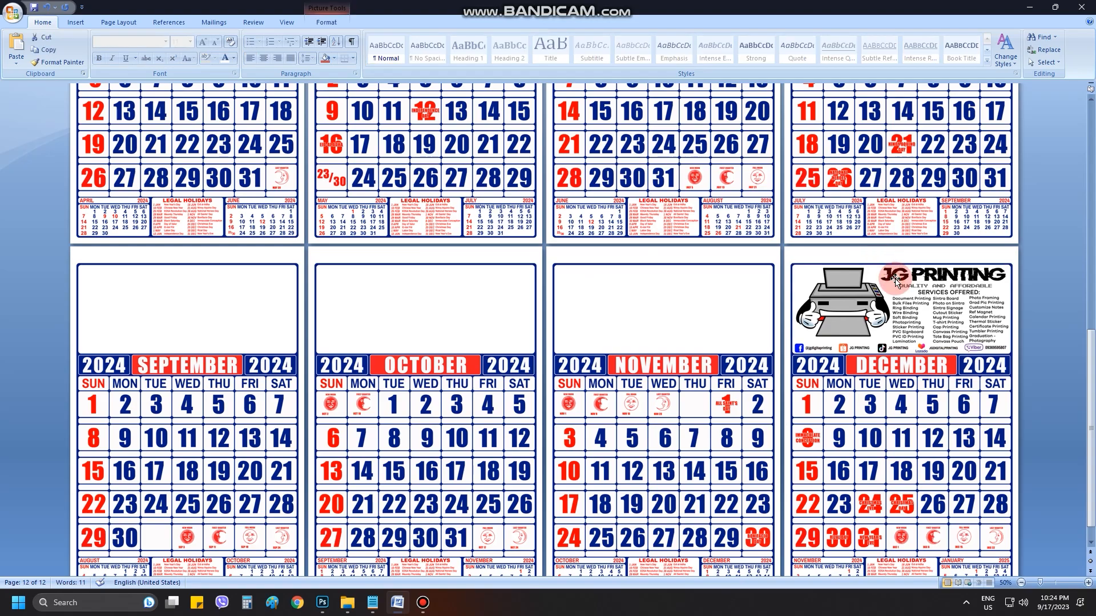
key(Delete)
Insert a blank page before the January calendar at the start of the document
drag(1090, 349, 1090, 115)
click(100, 121)
click(75, 23)
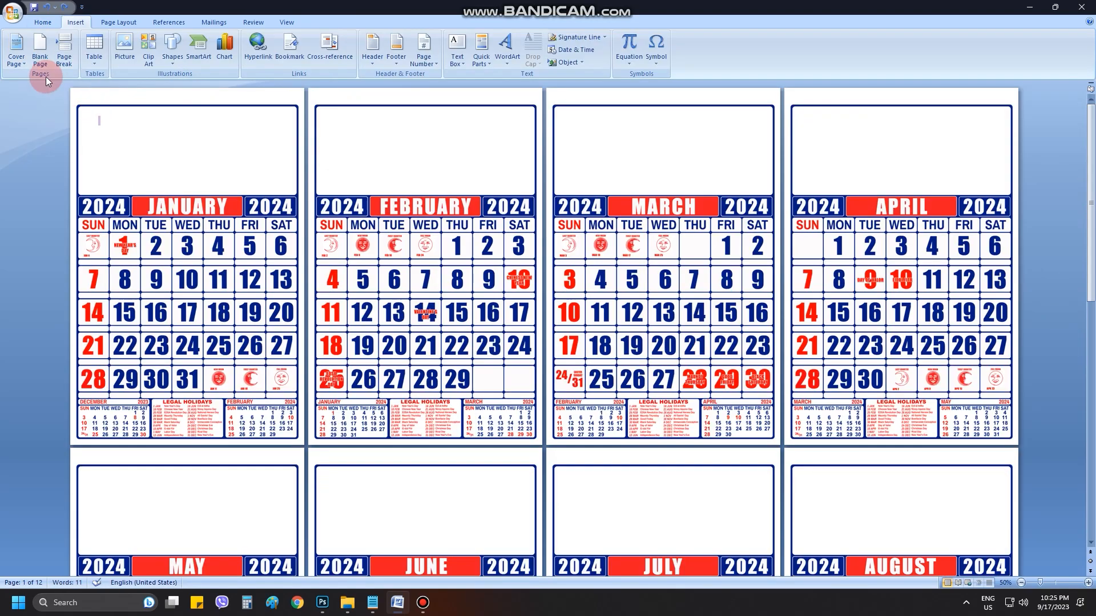
click(50, 67)
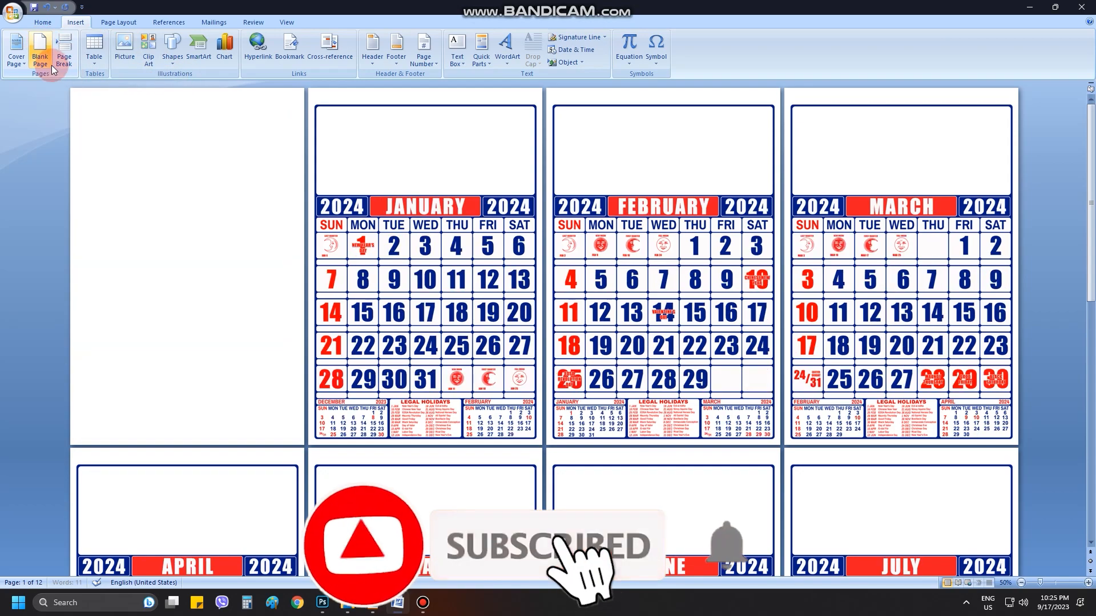
Move the January calendar picture onto the new first page and align it to the center and middle of the margins
drag(493, 189, 283, 201)
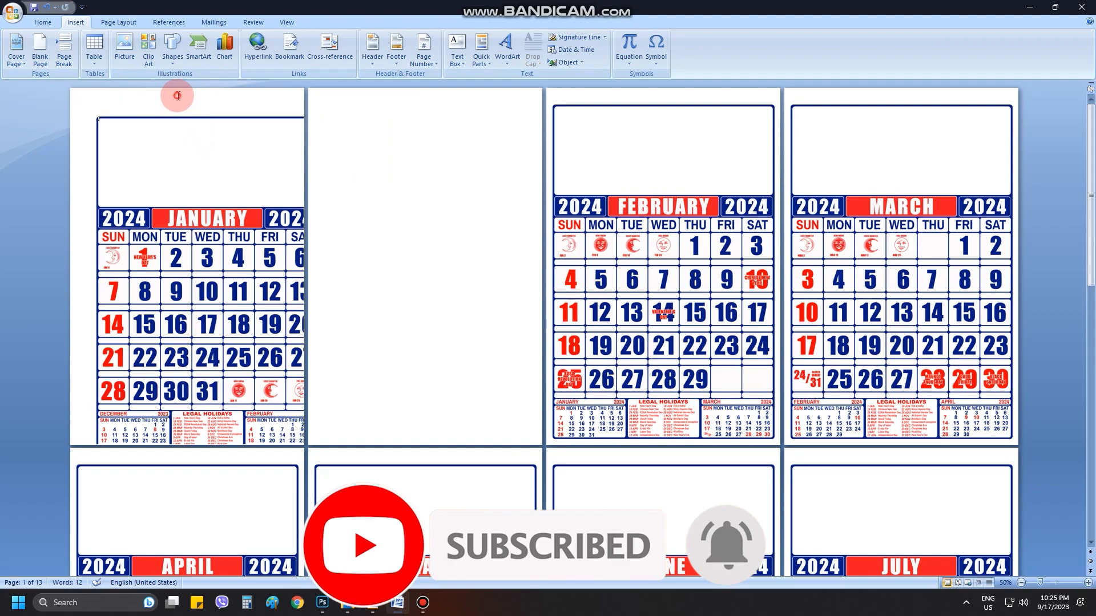
click(142, 111)
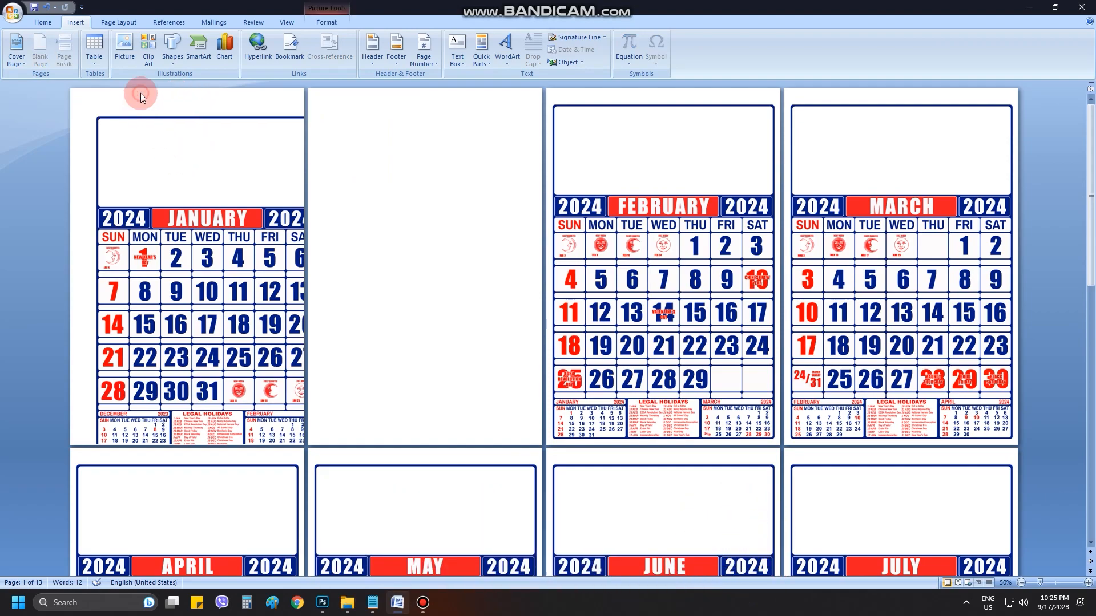
drag(244, 323, 166, 159)
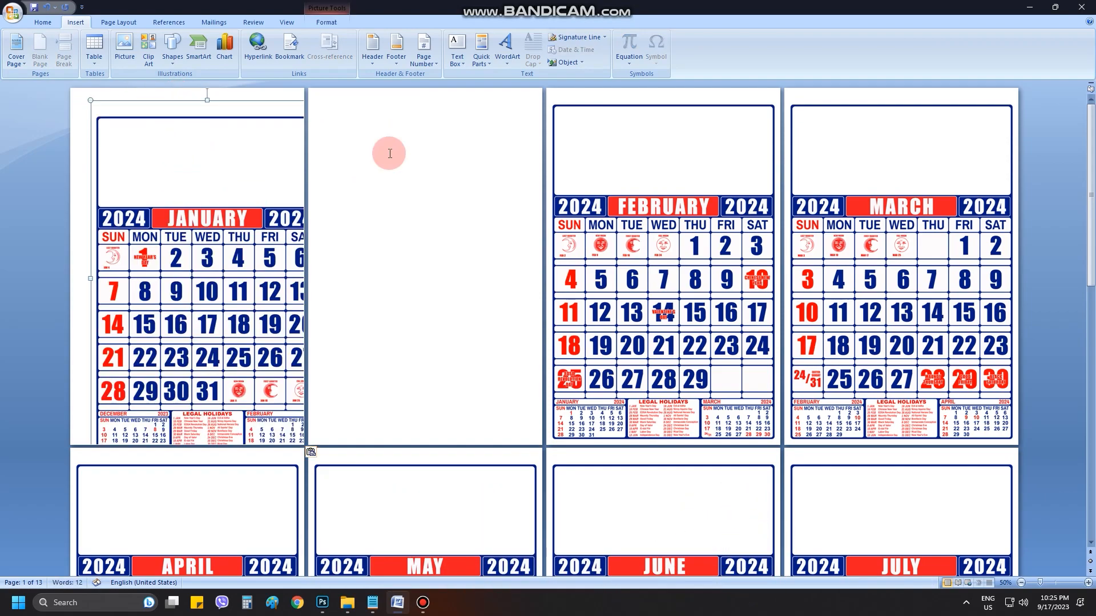
click(326, 22)
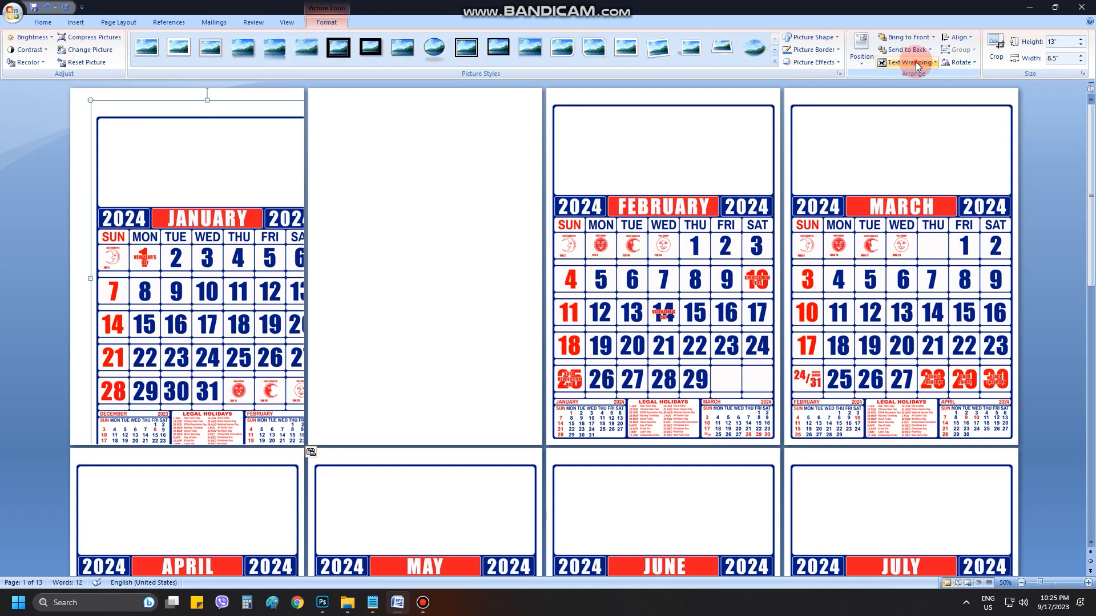
click(955, 38)
click(977, 63)
click(956, 37)
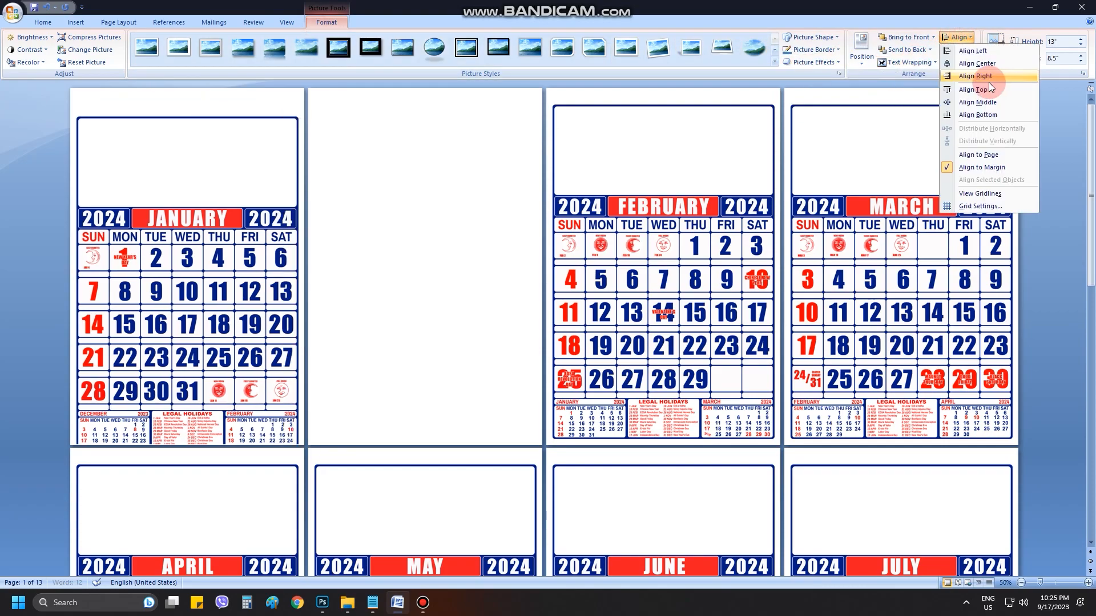
click(990, 103)
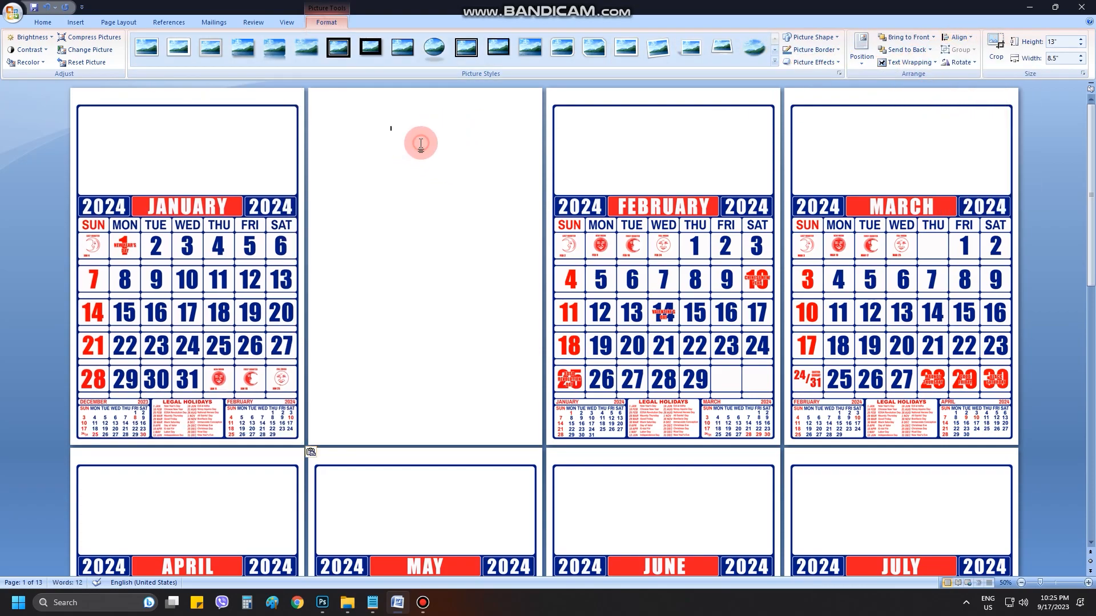
Insert a preset text box on the blank page after January
click(397, 129)
click(75, 21)
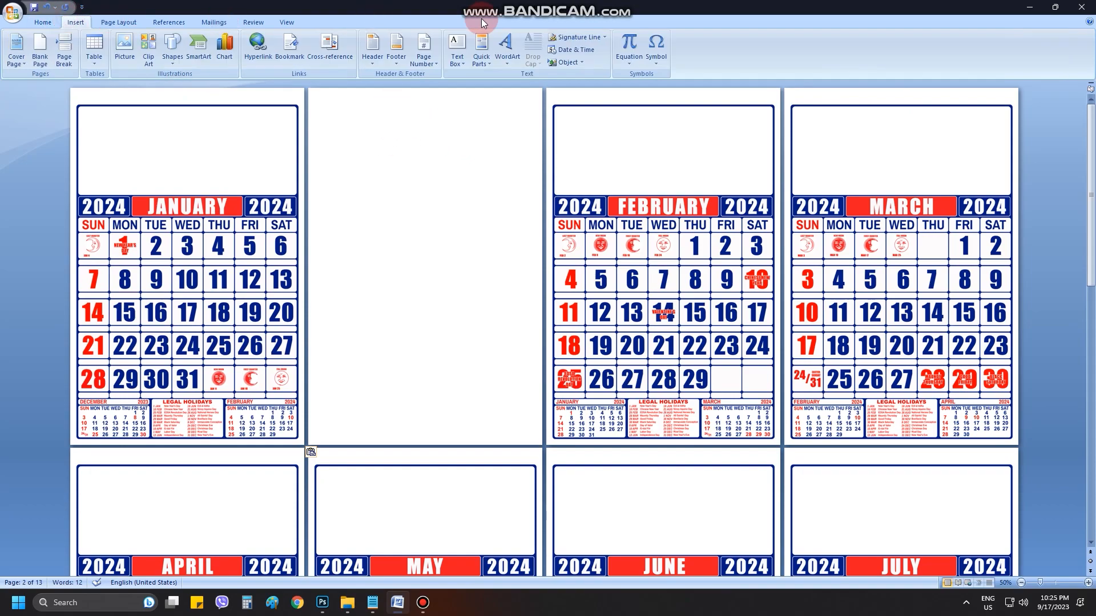
click(459, 48)
click(483, 100)
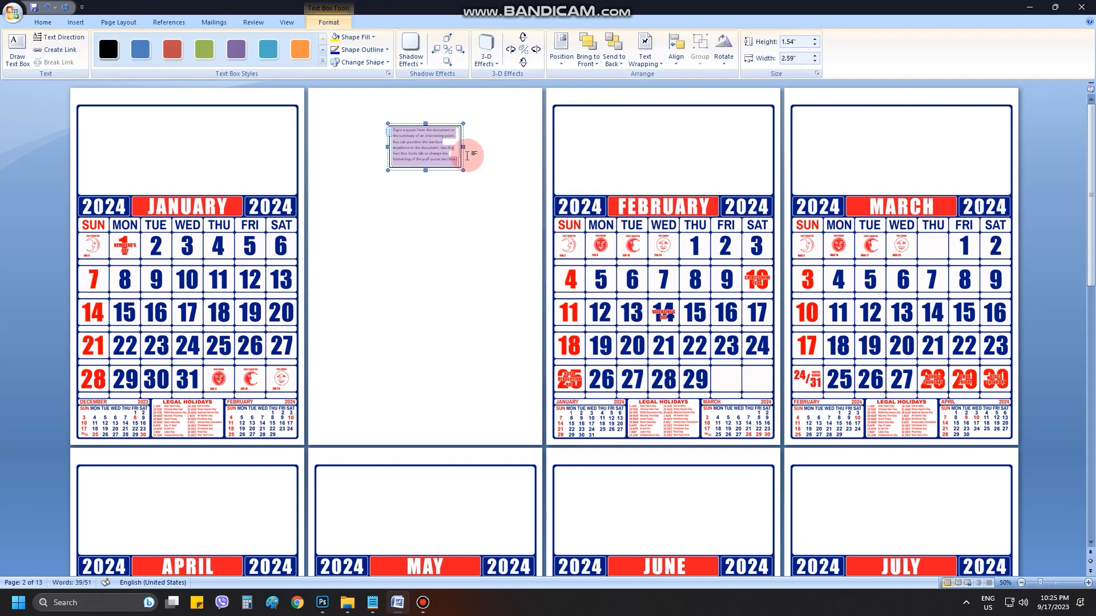
Remove the outline and the fill from the text box on the blank page
click(518, 177)
click(456, 128)
click(457, 127)
click(330, 23)
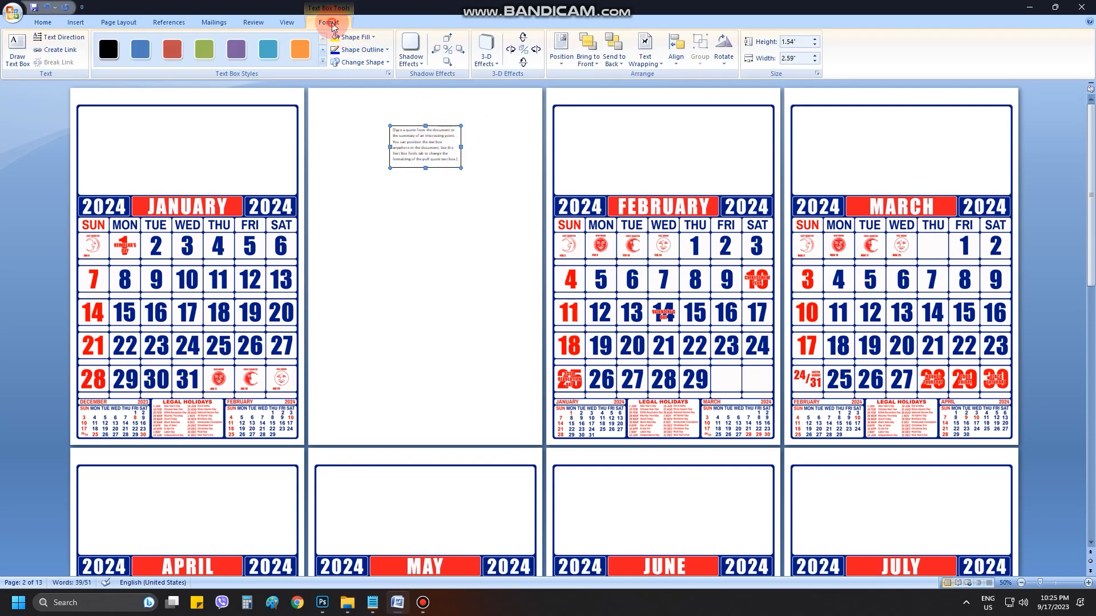
click(382, 54)
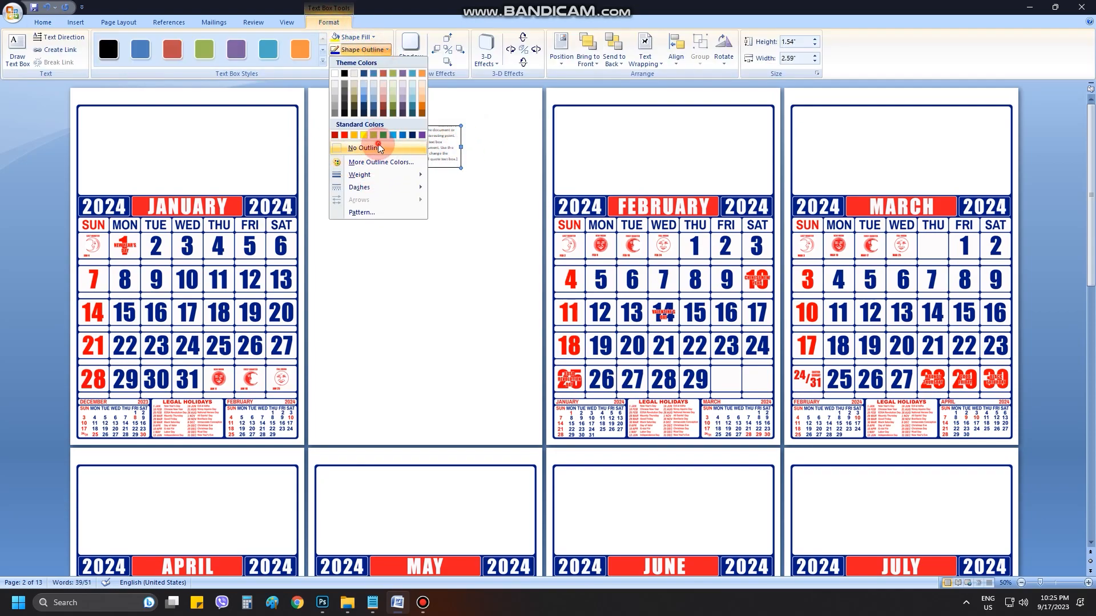
click(453, 110)
click(444, 160)
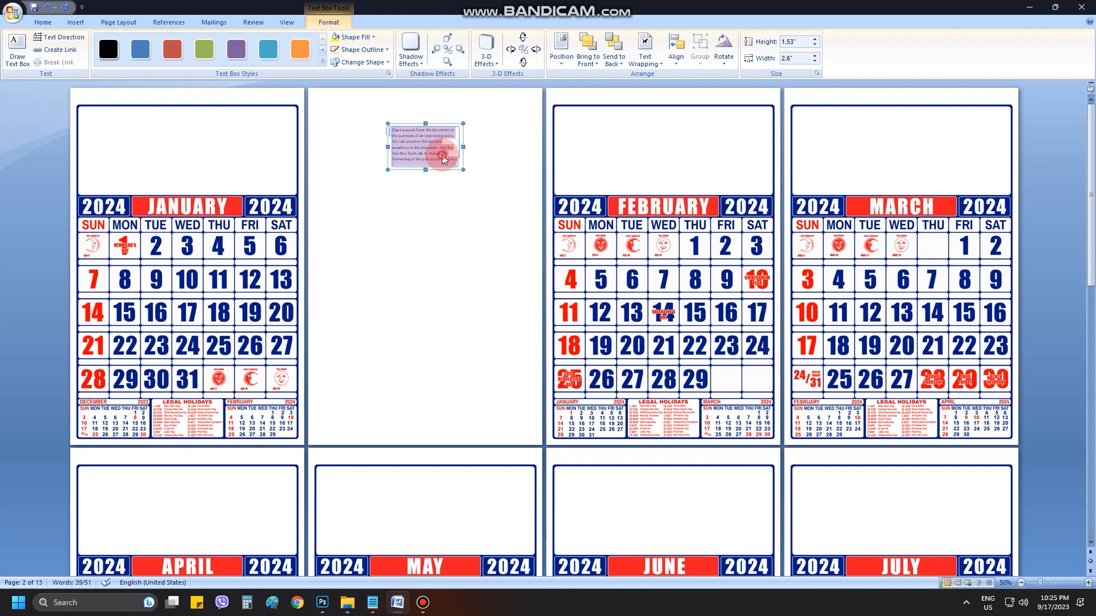
click(447, 123)
click(355, 37)
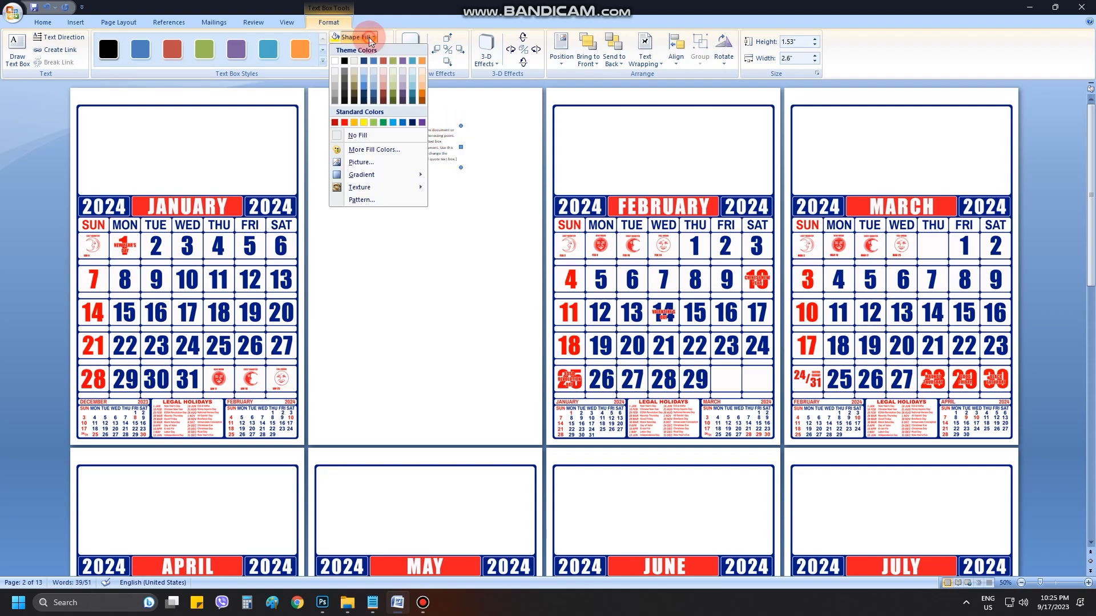
click(362, 141)
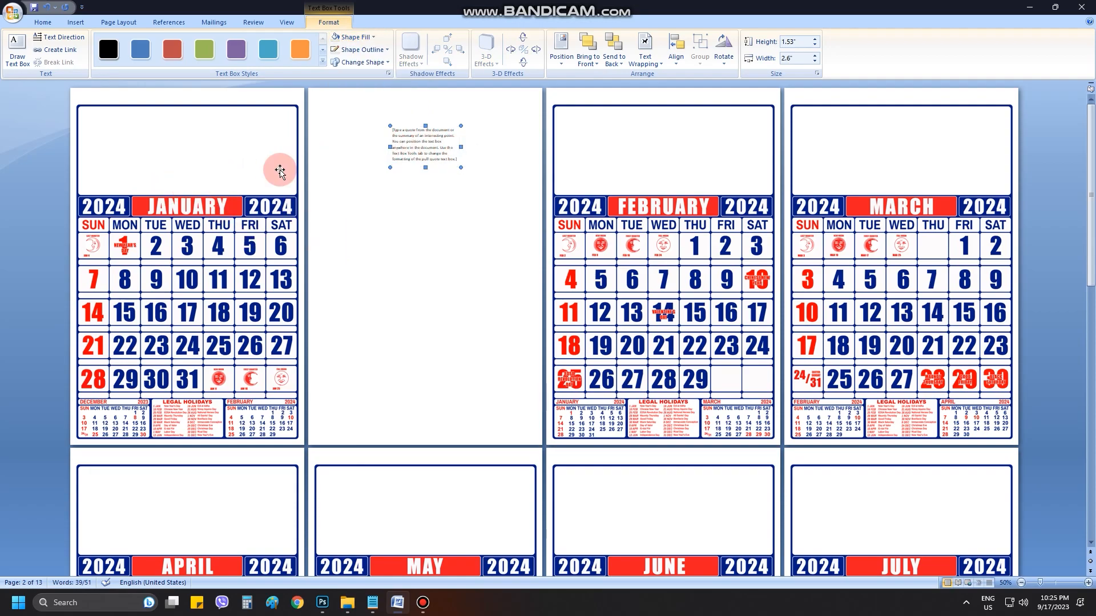
Replace the text box's placeholder text with "JG PRITNING"
click(460, 163)
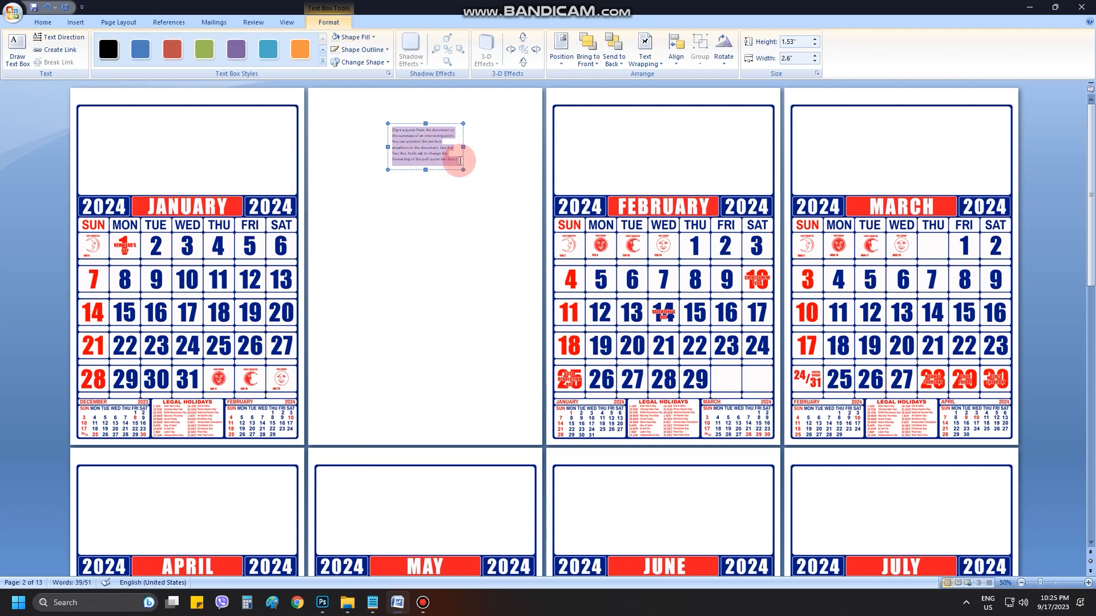
key(Delete)
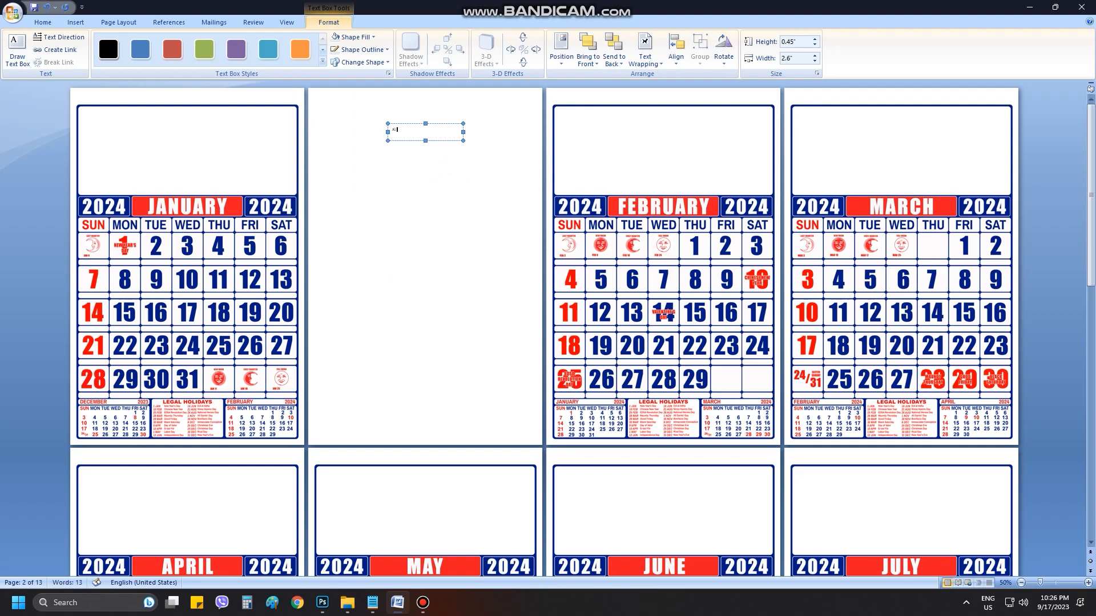
click(438, 169)
Set the text box's font to Galano Grotesque at size 25
click(442, 132)
click(438, 124)
scroll(148, 59, up, 7)
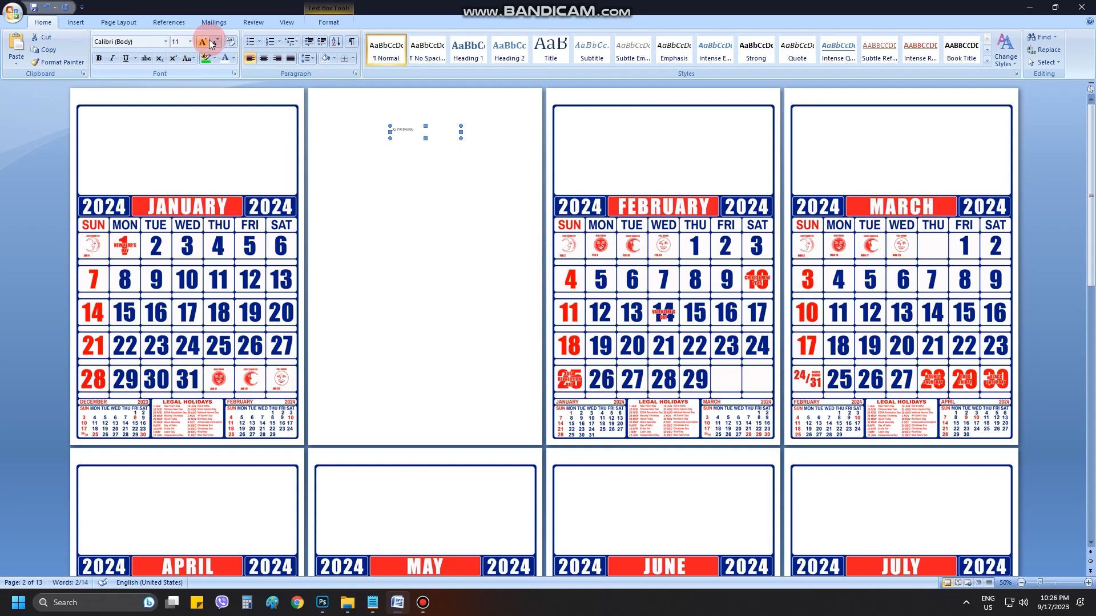
click(146, 42)
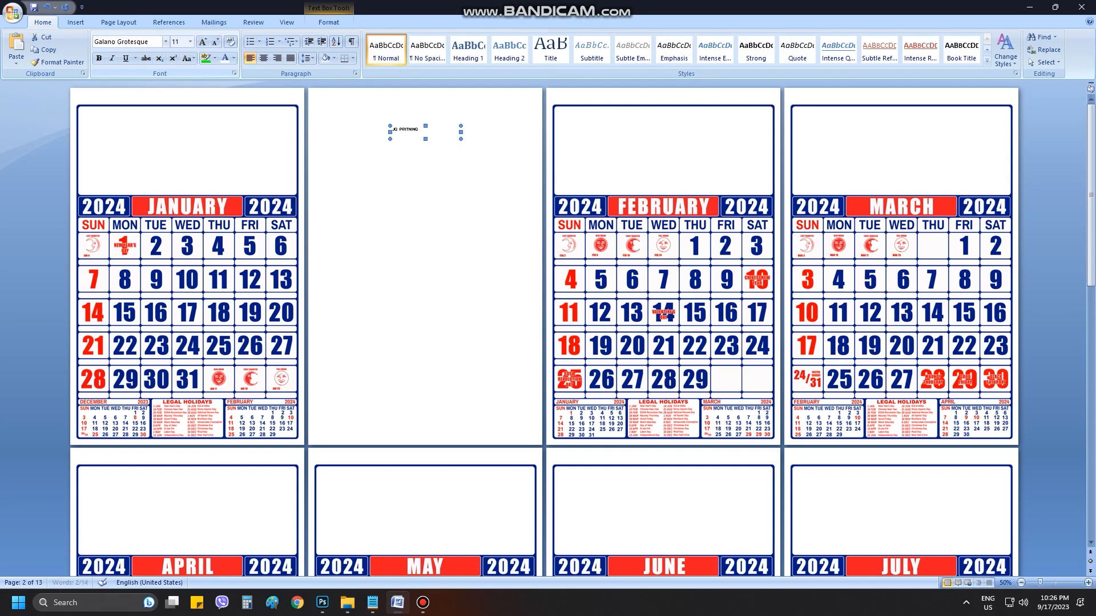
key(Return)
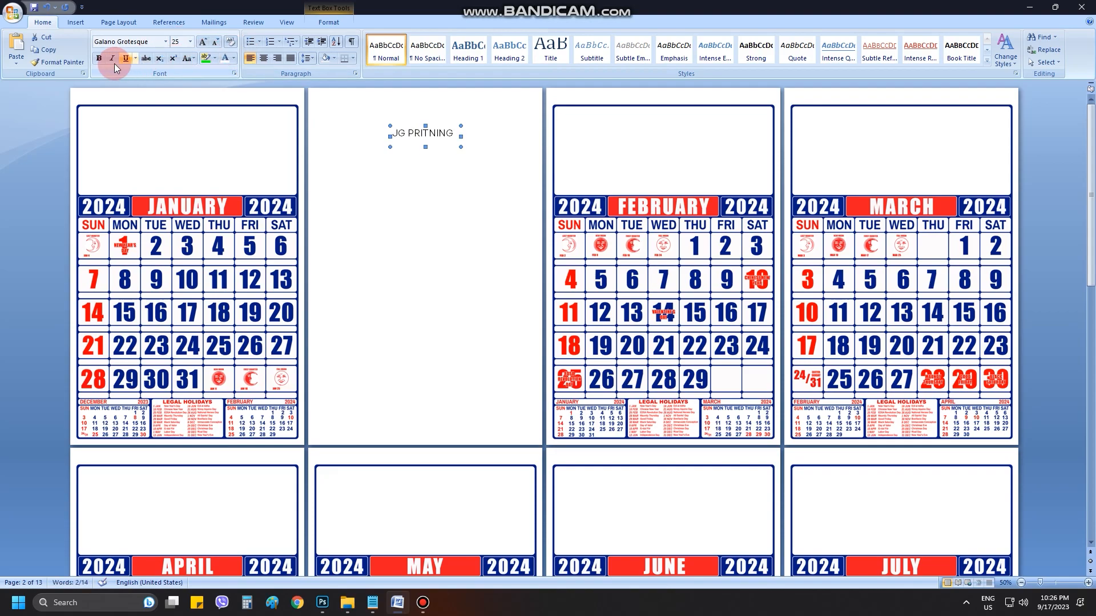
Make the text box's text bold at size 72 and widen the box so the words fit on one line
drag(460, 134, 389, 115)
click(202, 41)
click(202, 42)
click(202, 41)
click(202, 41)
click(202, 42)
drag(388, 213, 317, 179)
drag(463, 173, 502, 171)
click(445, 161)
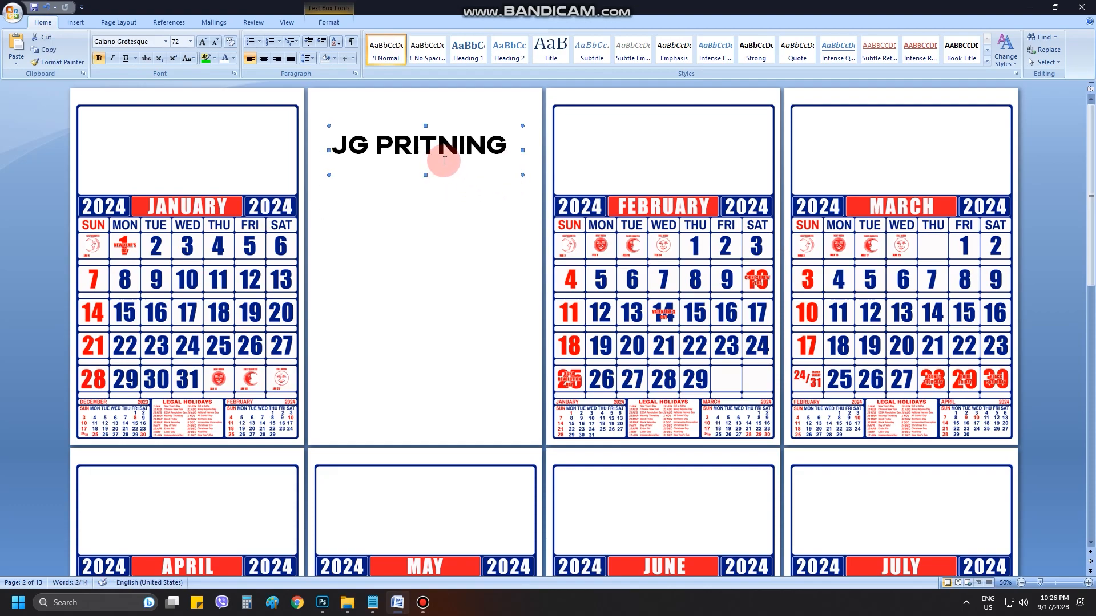
Move the text box slightly up on the blank page and reduce its height to fit the text line
drag(474, 128, 476, 119)
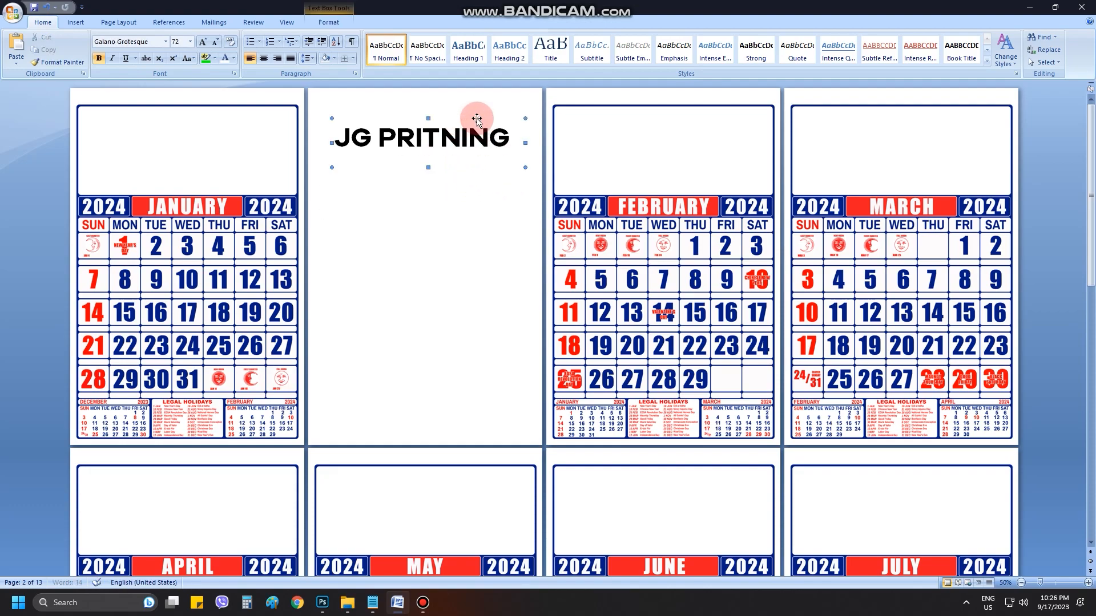
click(487, 149)
drag(428, 168, 431, 157)
Correct the misspelled second word in the text box so it reads "JG PRINTING"
click(448, 136)
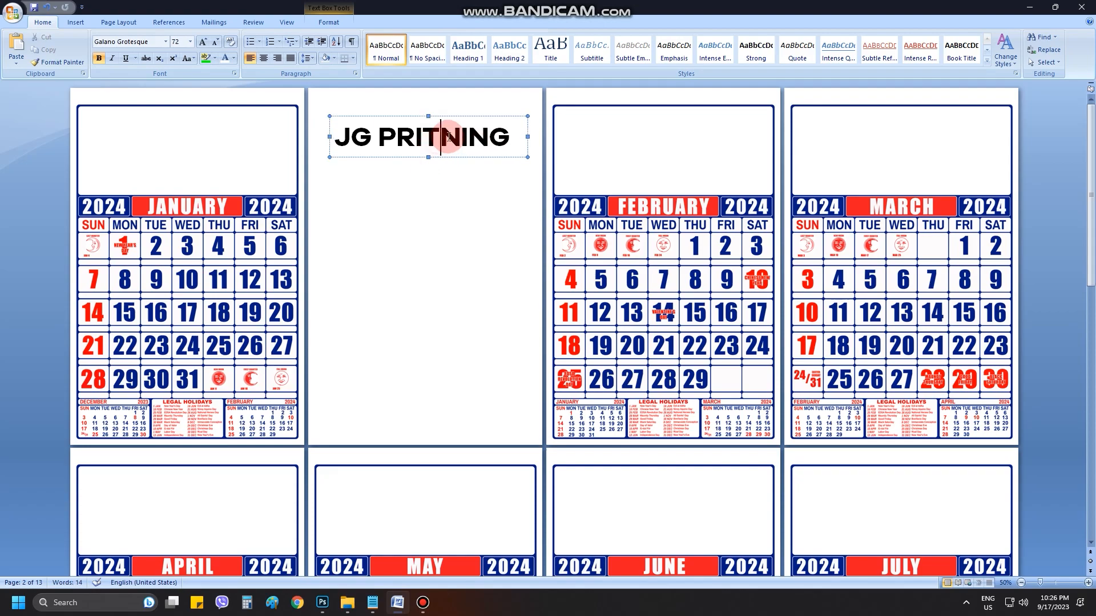
key(BackSpace)
click(444, 137)
text(T)
Move the JG PRINTING text box into January's header and fit it there as one centered line at size 80
click(473, 150)
drag(472, 149, 240, 151)
click(202, 42)
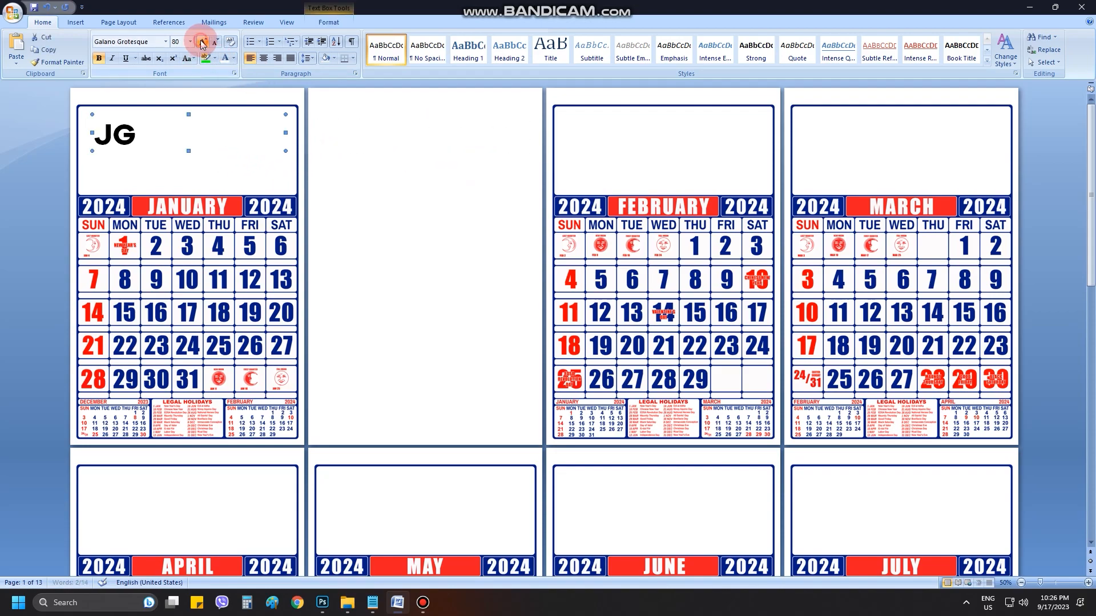
drag(291, 133, 80, 133)
click(264, 59)
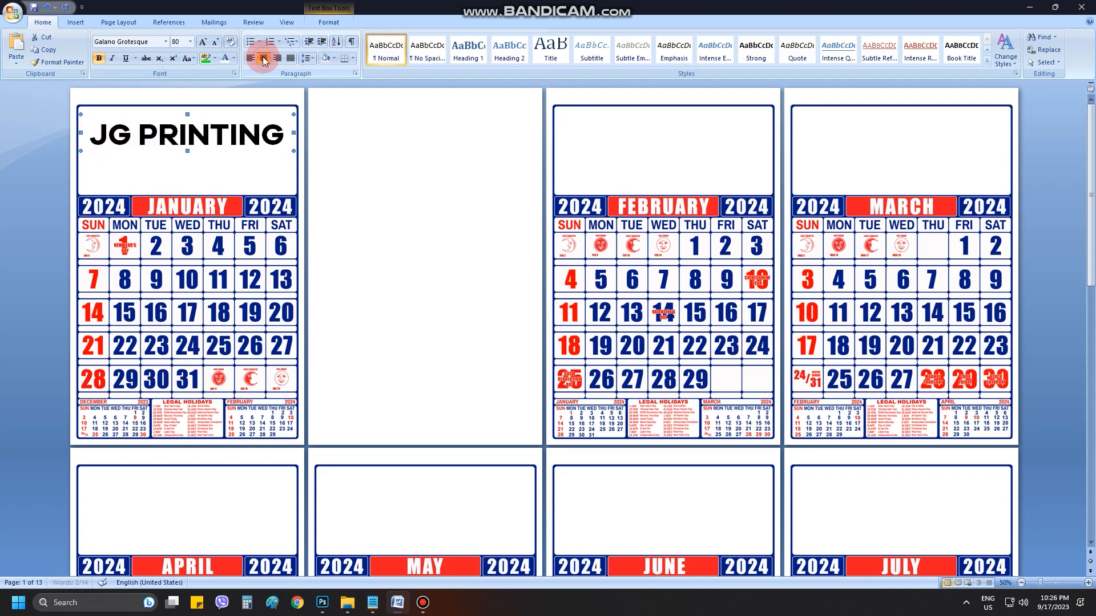
Nudge the JG PRINTING text box up to the upper edge of January's header, keeping it horizontally centered
click(214, 152)
key(ctrl+Up)
key(ctrl+Up)
key(ctrl+Right)
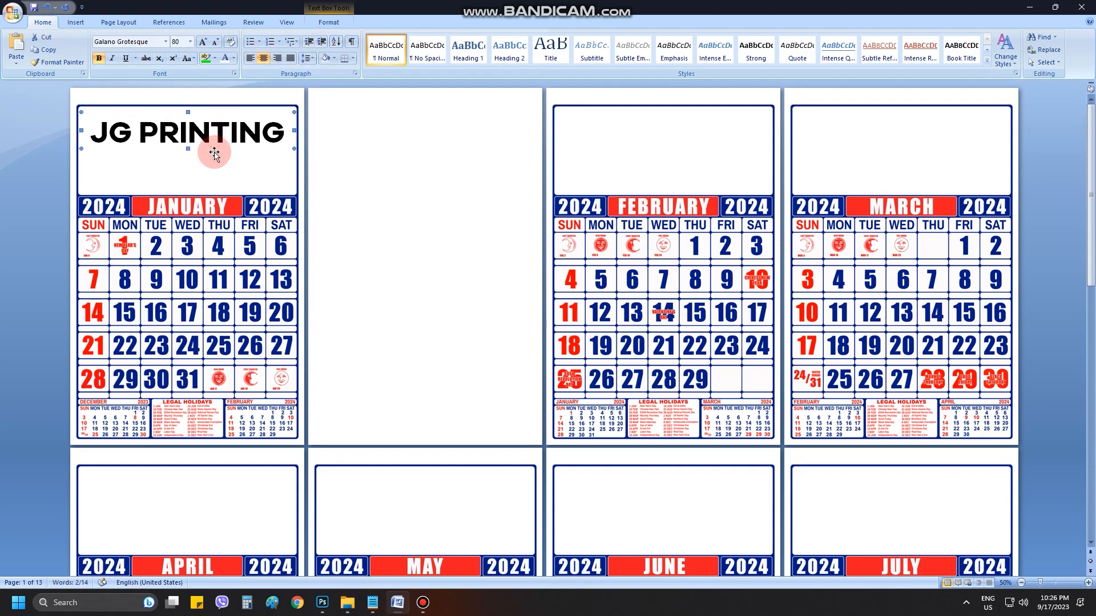
key(ctrl+Up)
key(ctrl+Up)
key(ctrl+Up)
key(ctrl+Up)
key(ctrl+Up)
key(ctrl+Up)
key(ctrl+Up)
key(ctrl+Up)
key(ctrl+Up)
key(ctrl+Up)
key(ctrl+Up)
key(ctrl+Left)
key(ctrl+Left)
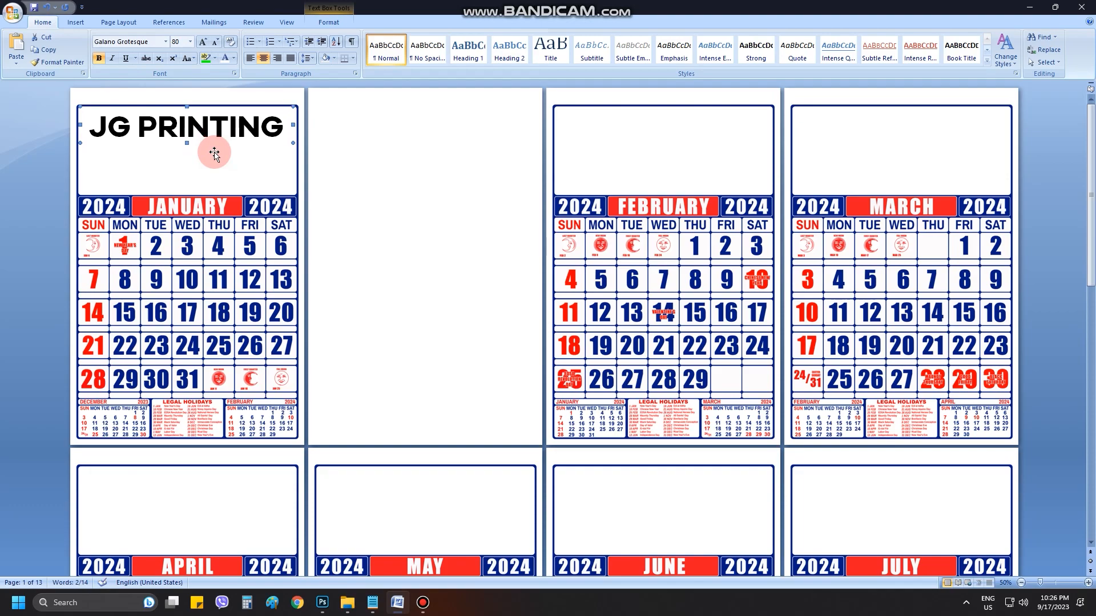
key(ctrl+Up)
key(ctrl+Up)
key(ctrl+Up)
key(ctrl+Right)
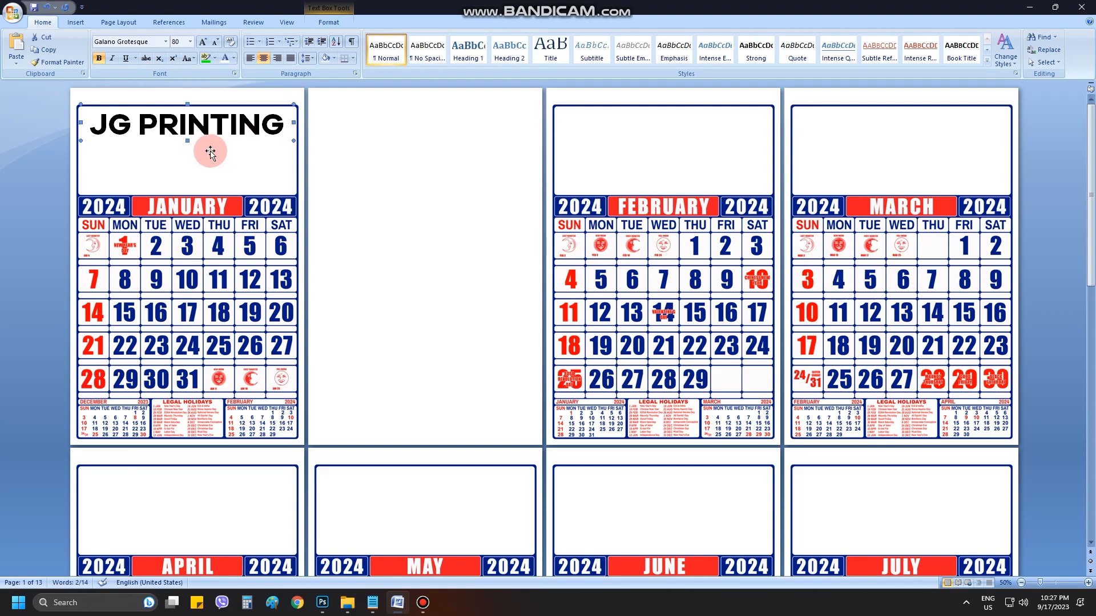
click(342, 147)
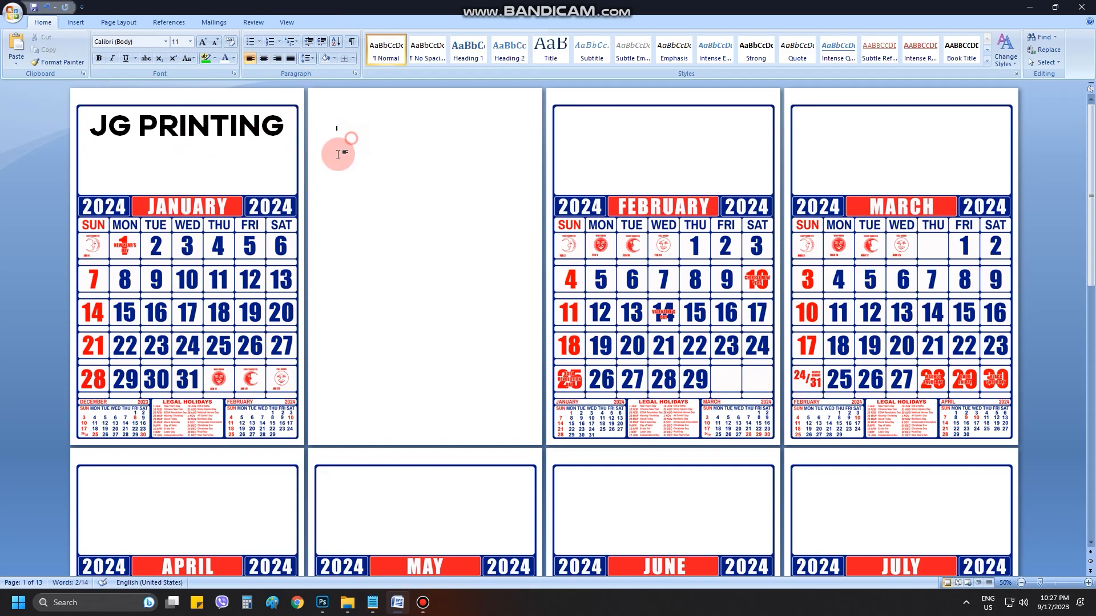
click(76, 22)
click(455, 51)
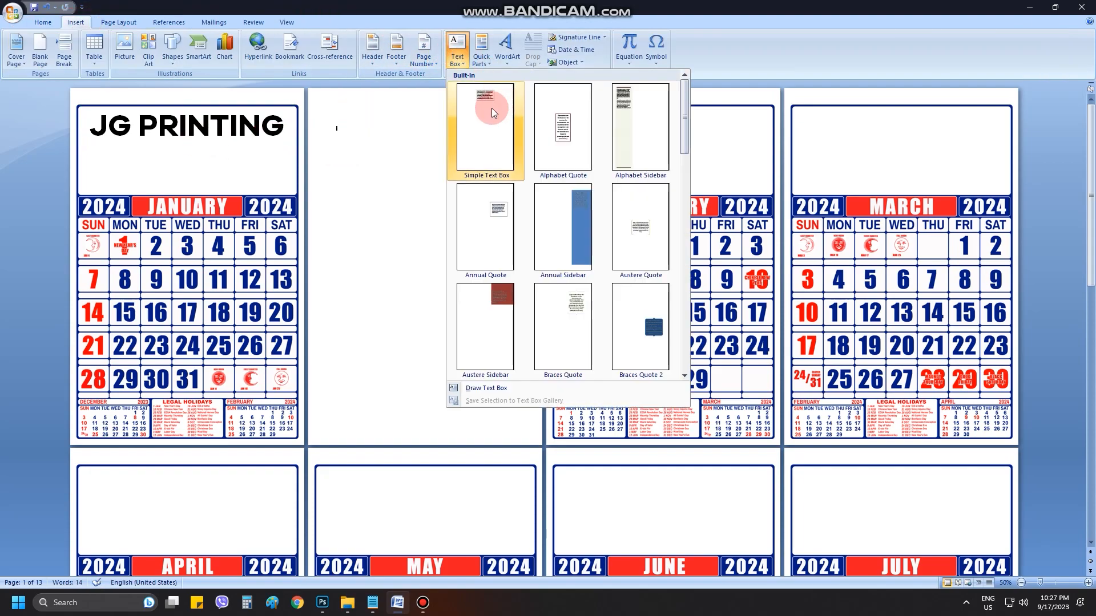
click(306, 142)
click(262, 127)
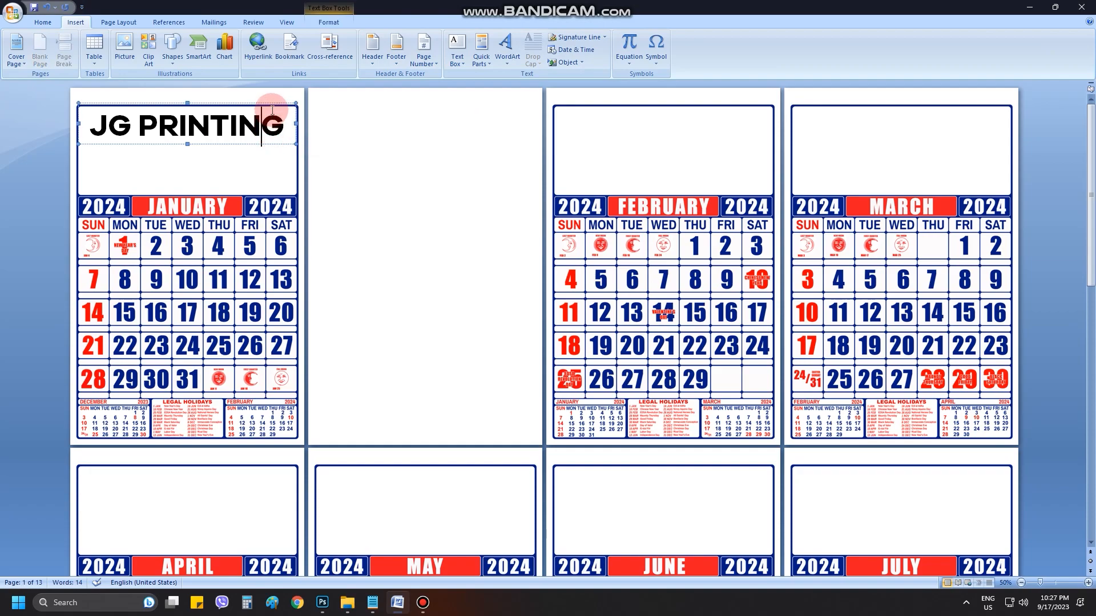
click(274, 146)
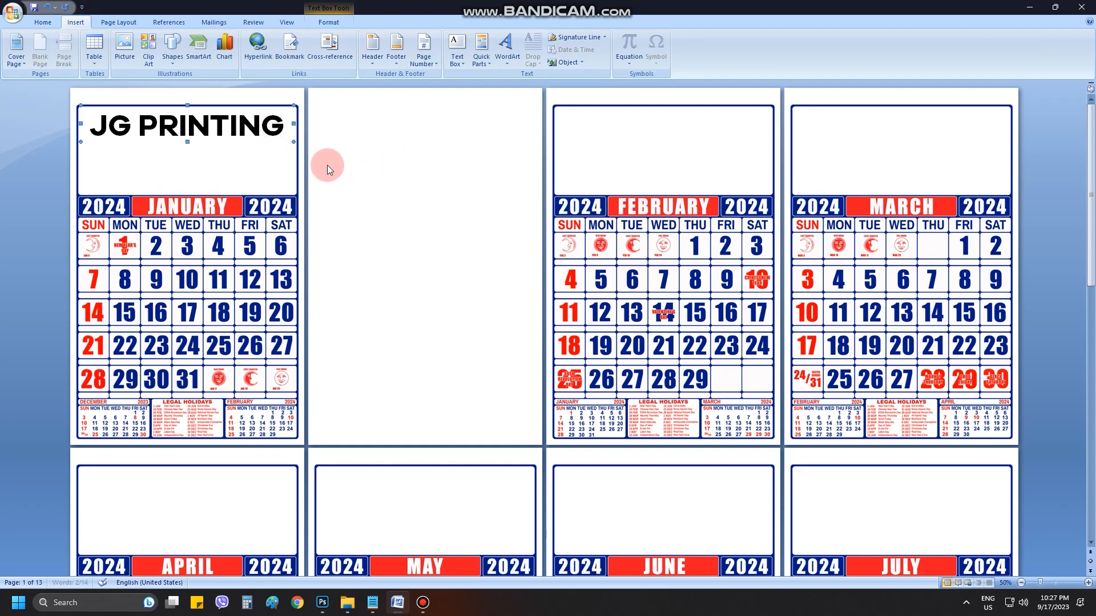
click(266, 146)
drag(396, 175, 410, 178)
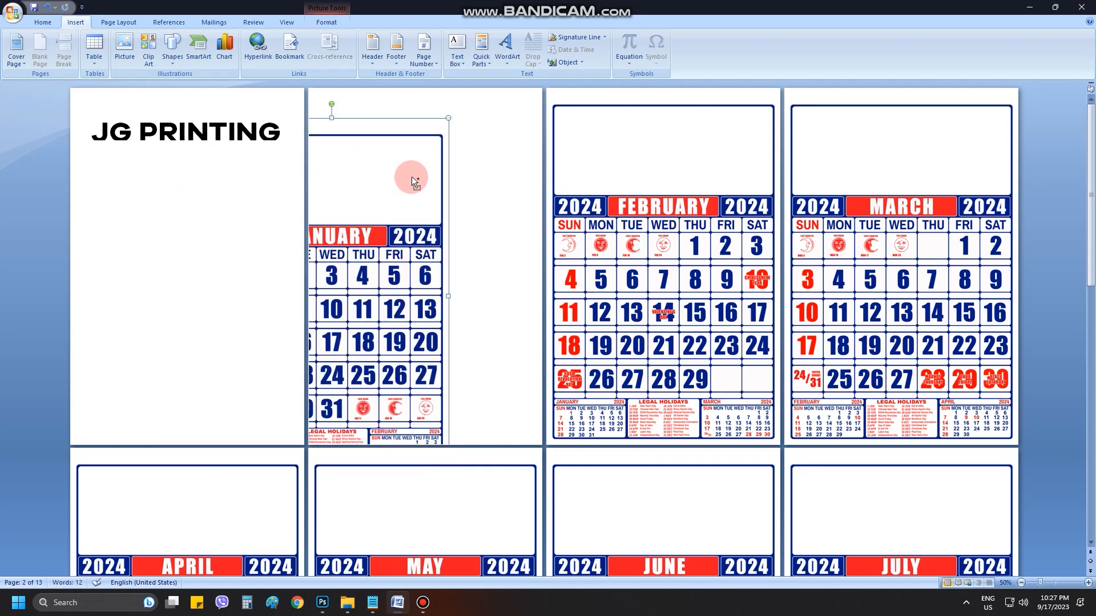
key(ctrl+z)
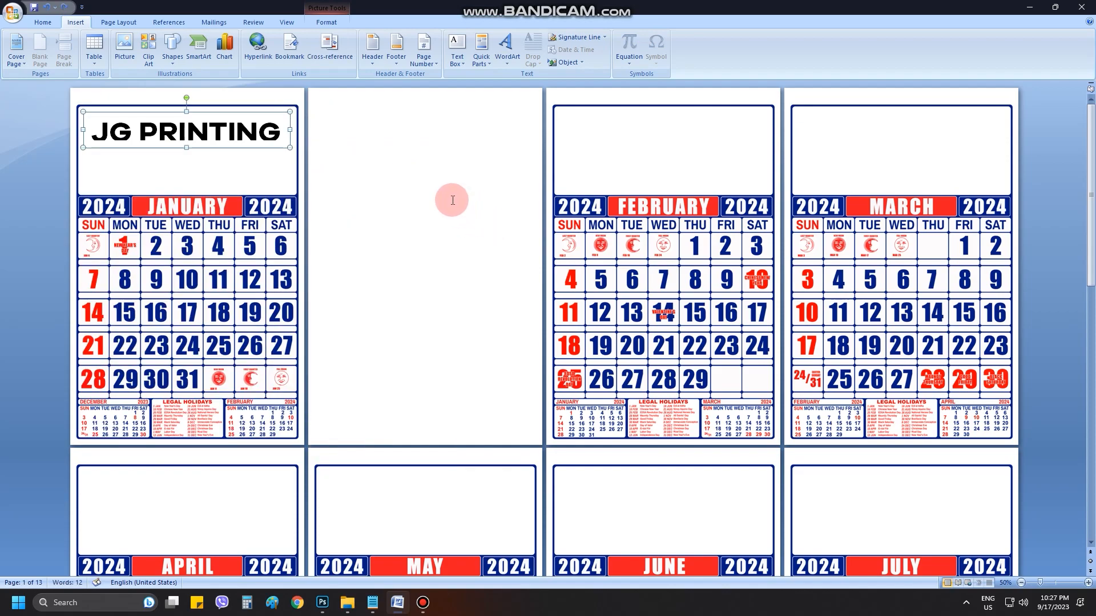
click(438, 178)
Insert a Simple Text Box on the blank page after January
click(349, 162)
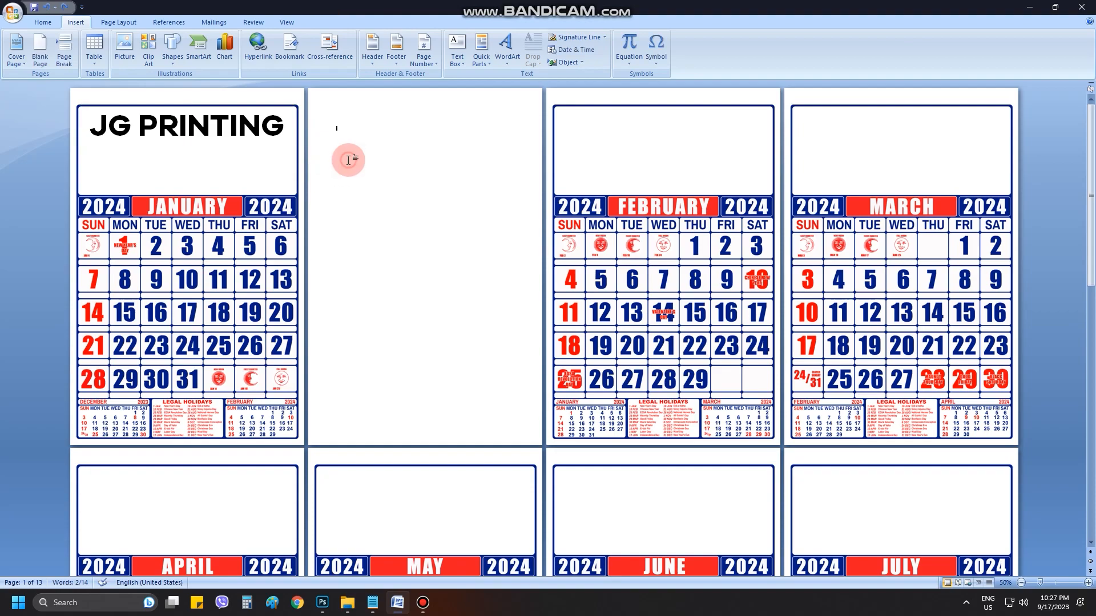
click(459, 50)
click(475, 124)
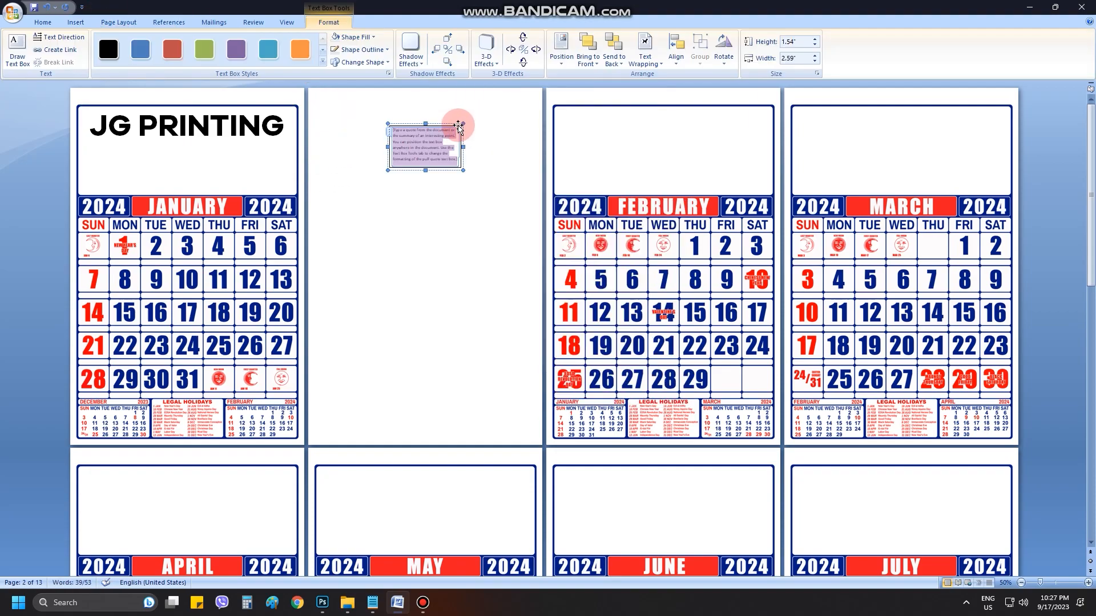
Remove the fill and the outline from the new text box on the blank page
click(460, 126)
click(356, 37)
click(366, 135)
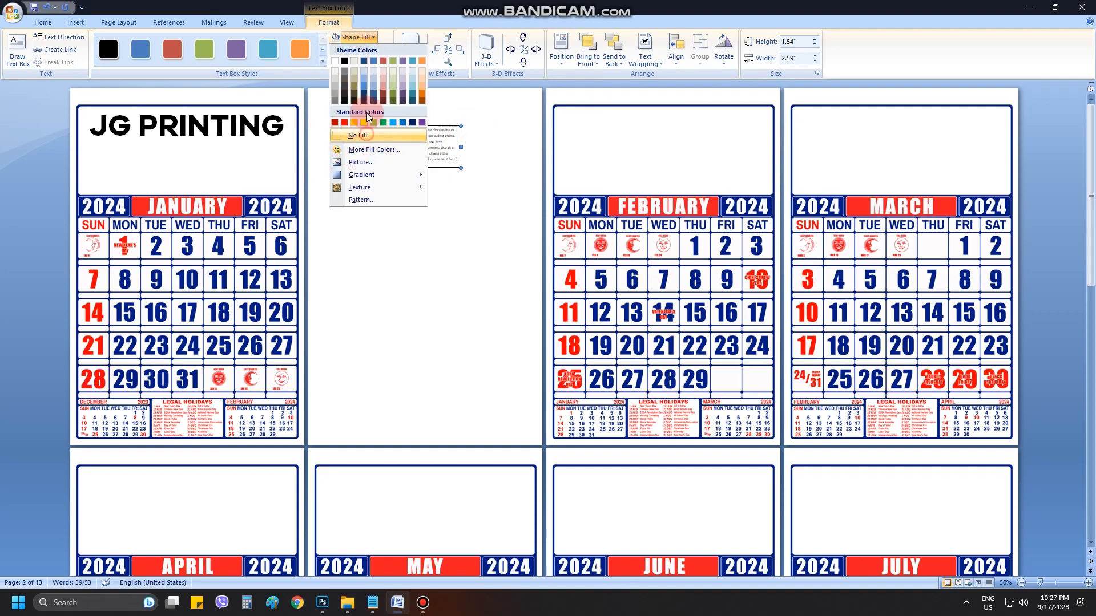
click(359, 50)
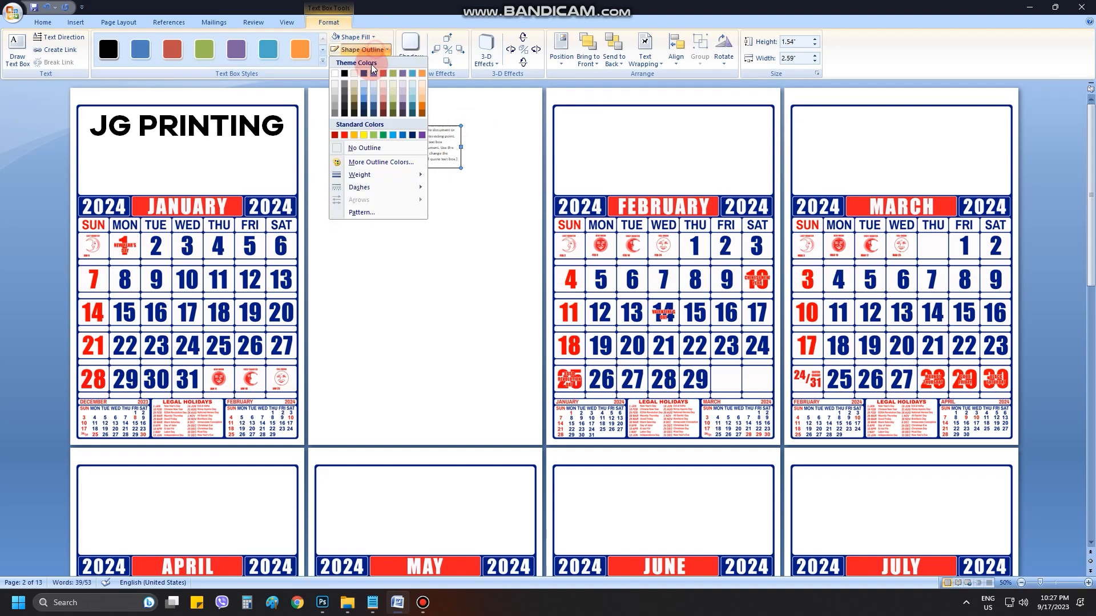
click(420, 148)
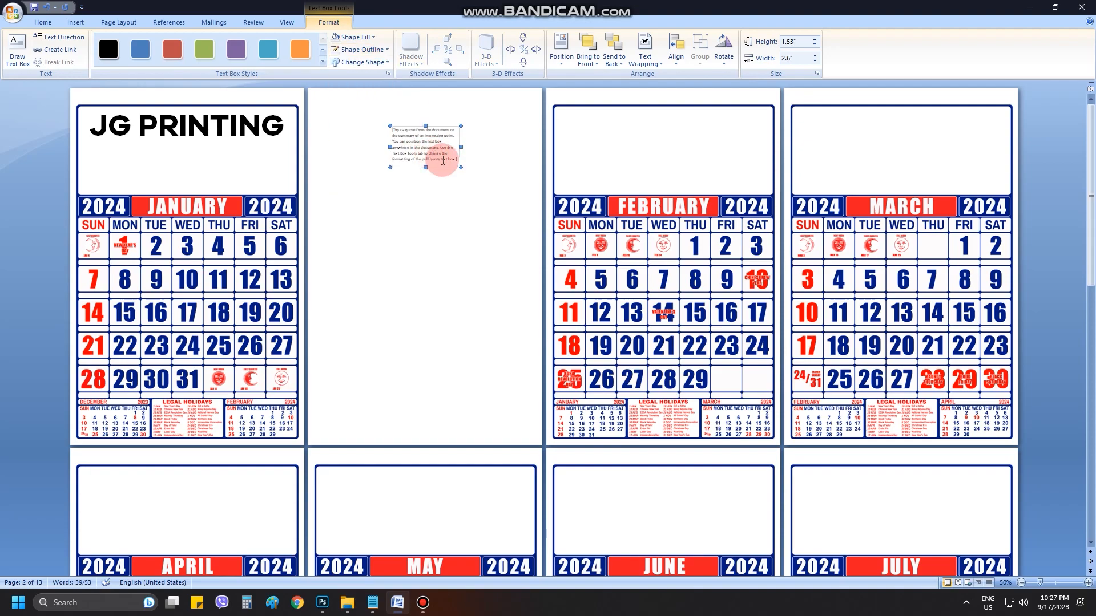
Replace the placeholder text with the shop's address and format it in Times New Roman at size 28
click(444, 164)
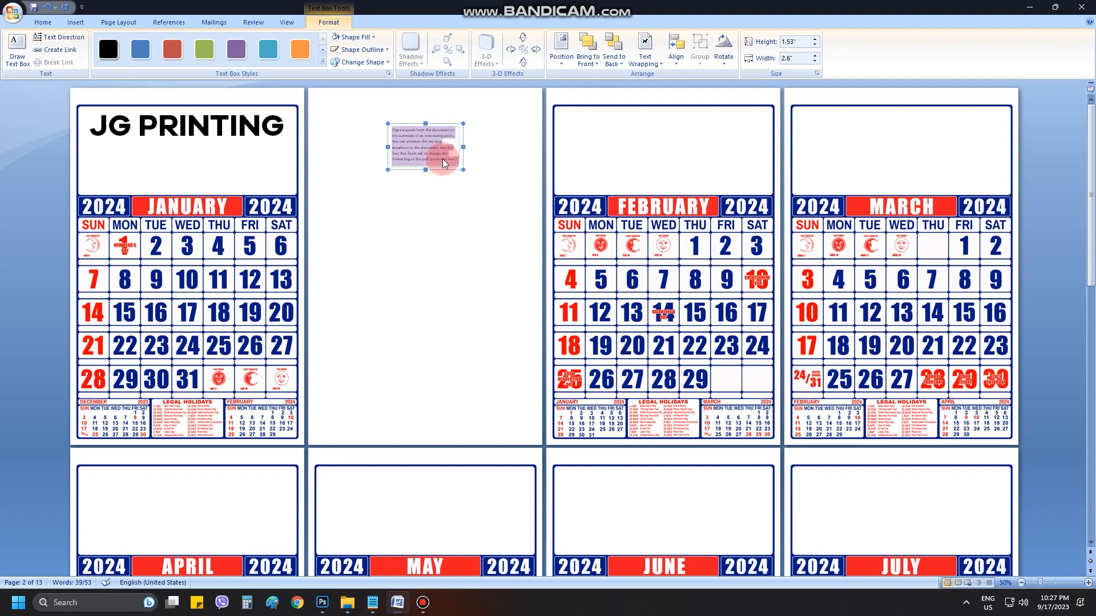
text(LOWER BICUTAN, TAGUIG CITY)
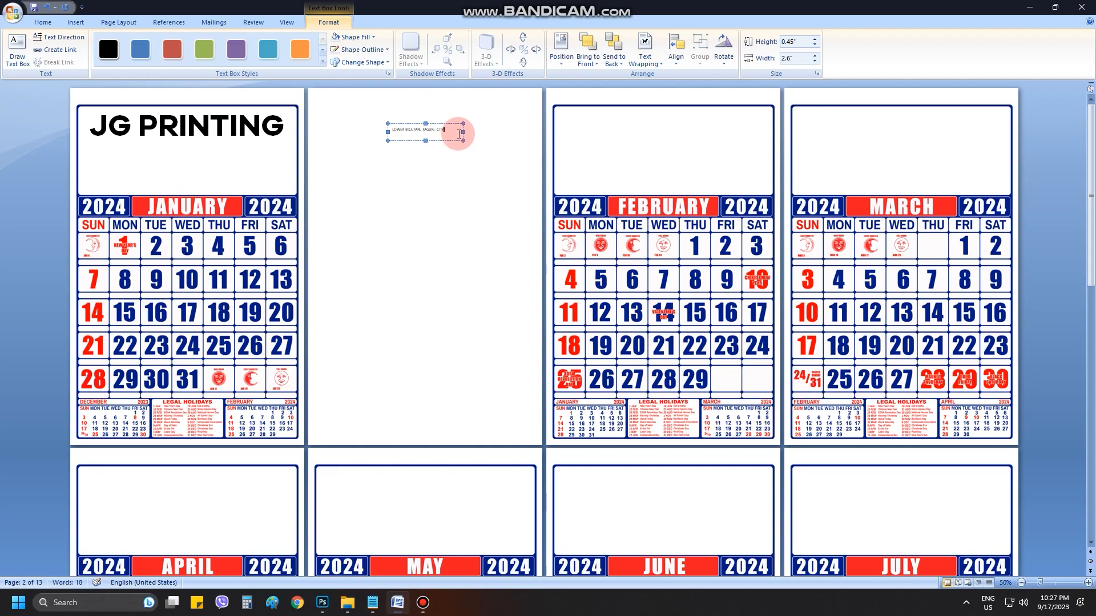
click(43, 22)
key(ctrl+a)
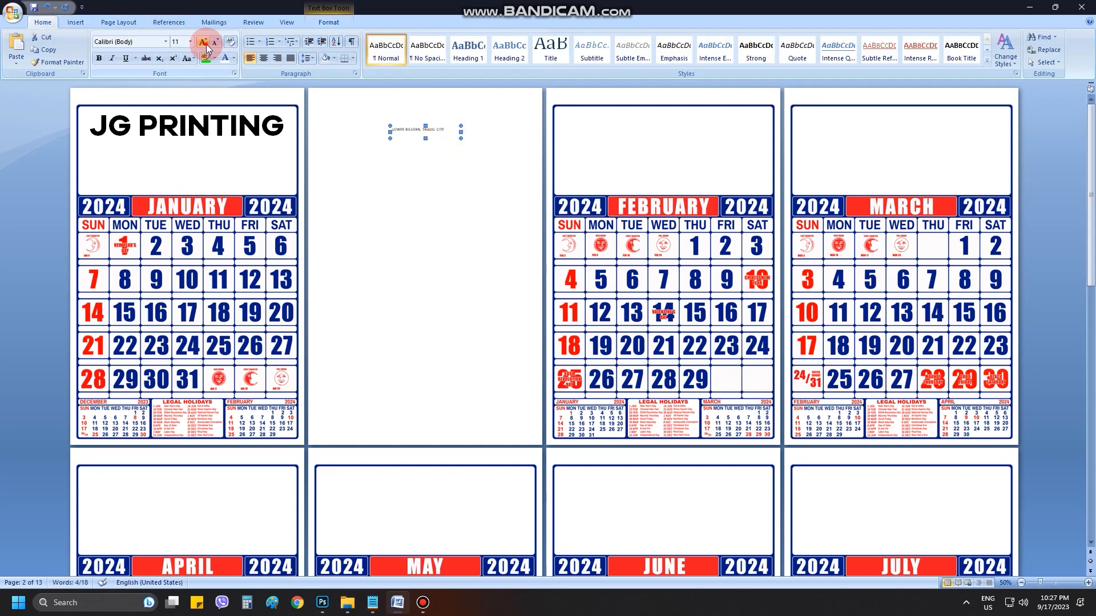
click(202, 42)
click(203, 42)
click(202, 41)
click(203, 41)
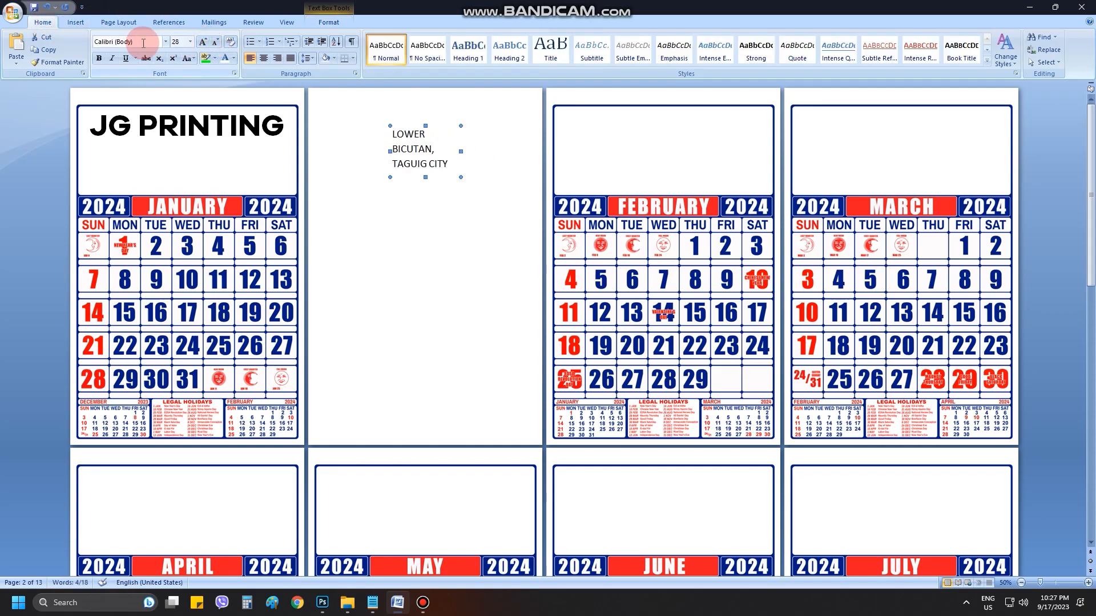
text(Times)
key(Return)
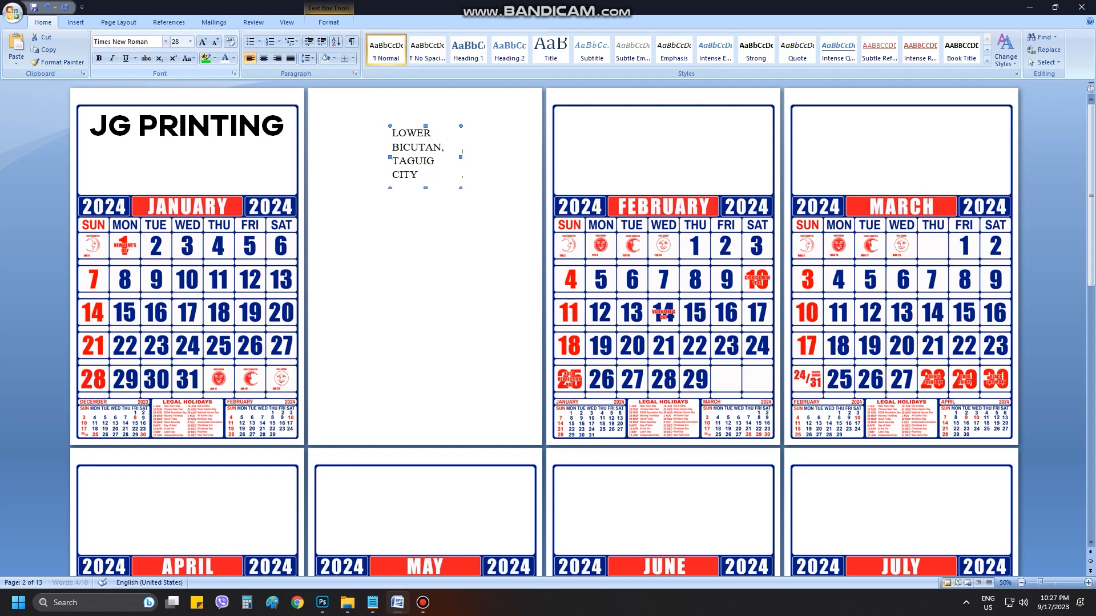
Widen the address text box so it fits on one line and place it below JG PRINTING in January's header
click(405, 154)
drag(390, 158, 311, 163)
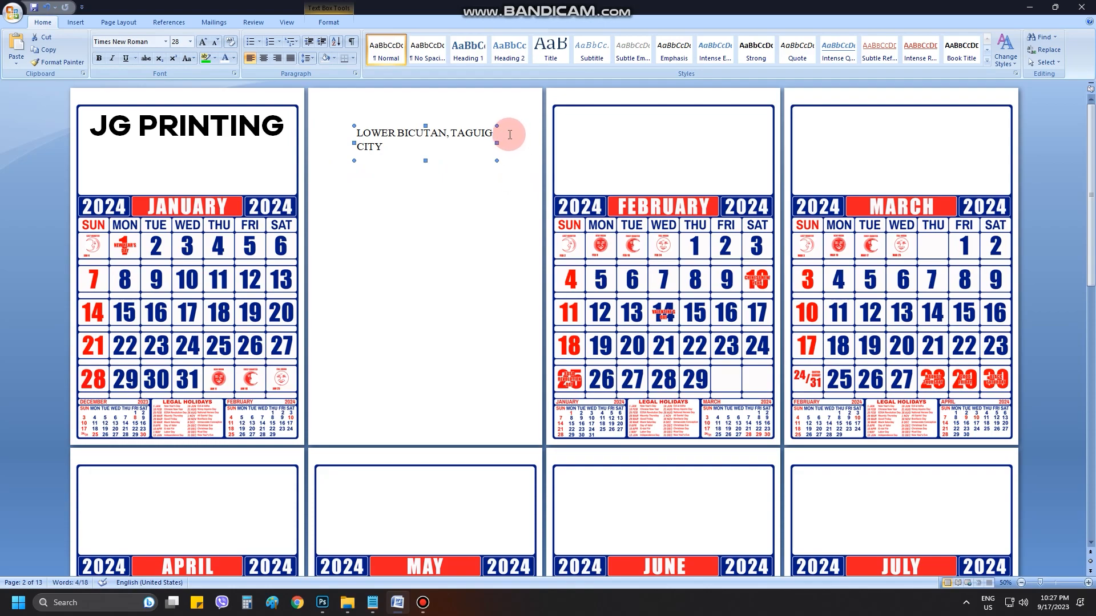
mouse_move(496, 142)
mouse_down()
mouse_move(521, 139)
mouse_move(512, 141)
mouse_up()
click(488, 150)
drag(489, 150, 250, 166)
click(242, 165)
click(257, 151)
key(Down)
click(231, 127)
click(207, 151)
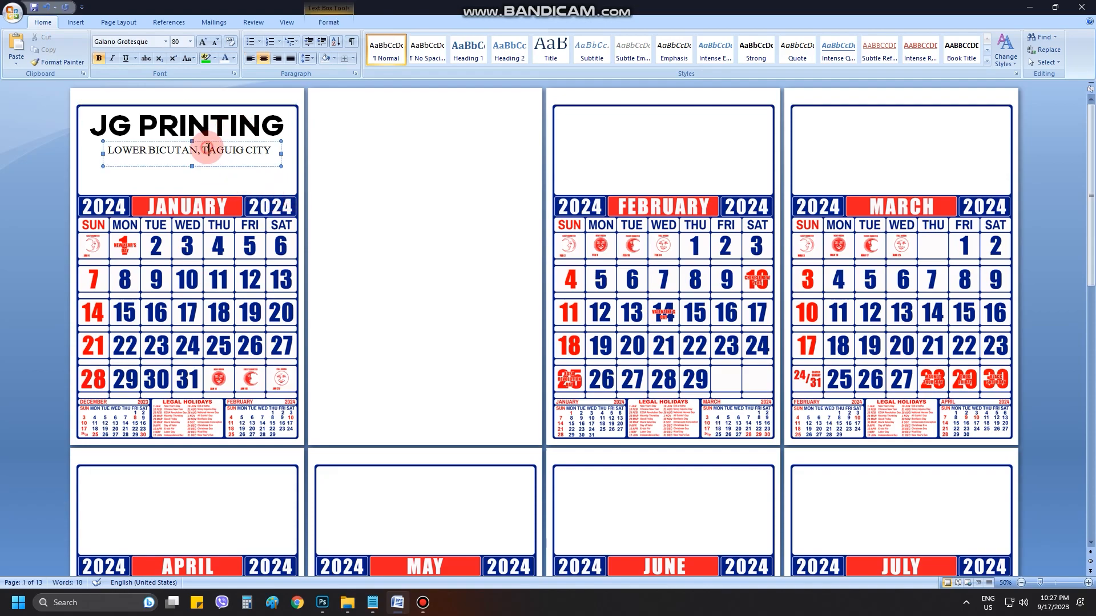
click(230, 113)
click(261, 103)
click(328, 21)
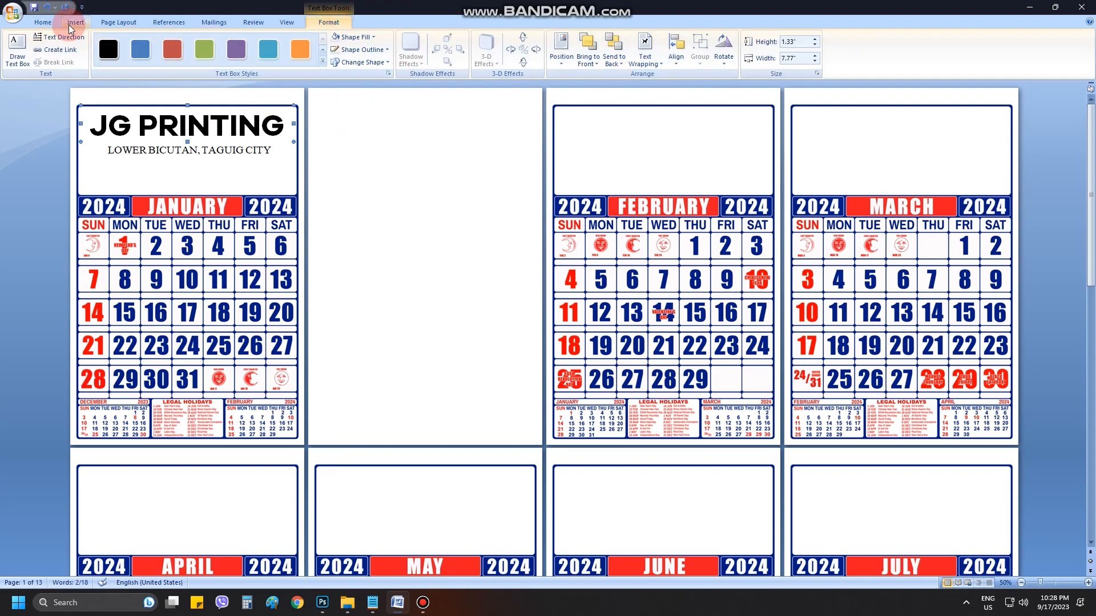
drag(277, 125, 22, 102)
click(38, 22)
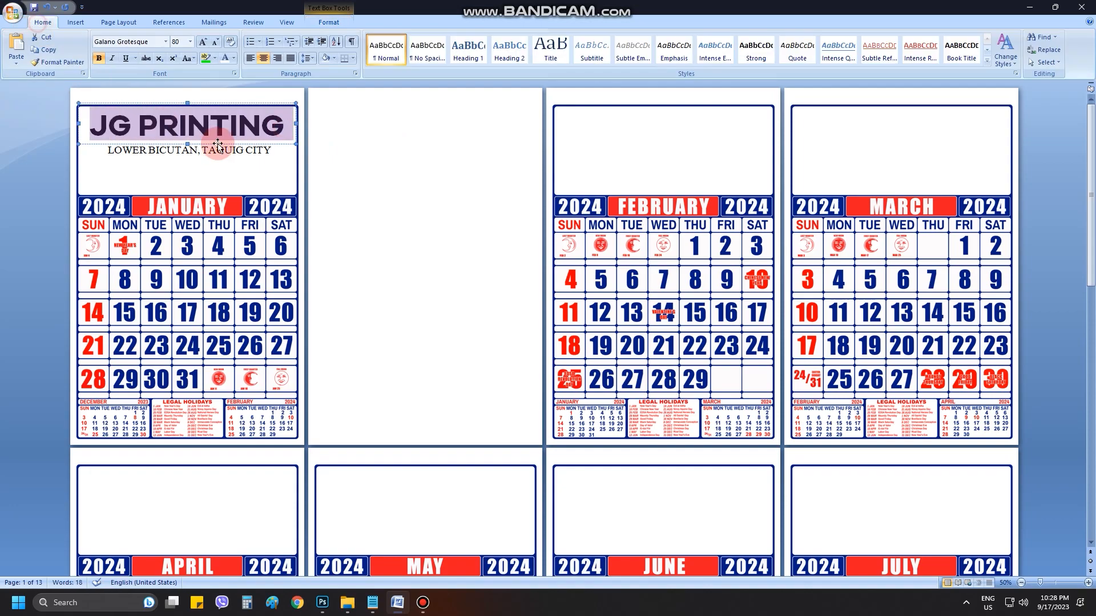
click(217, 144)
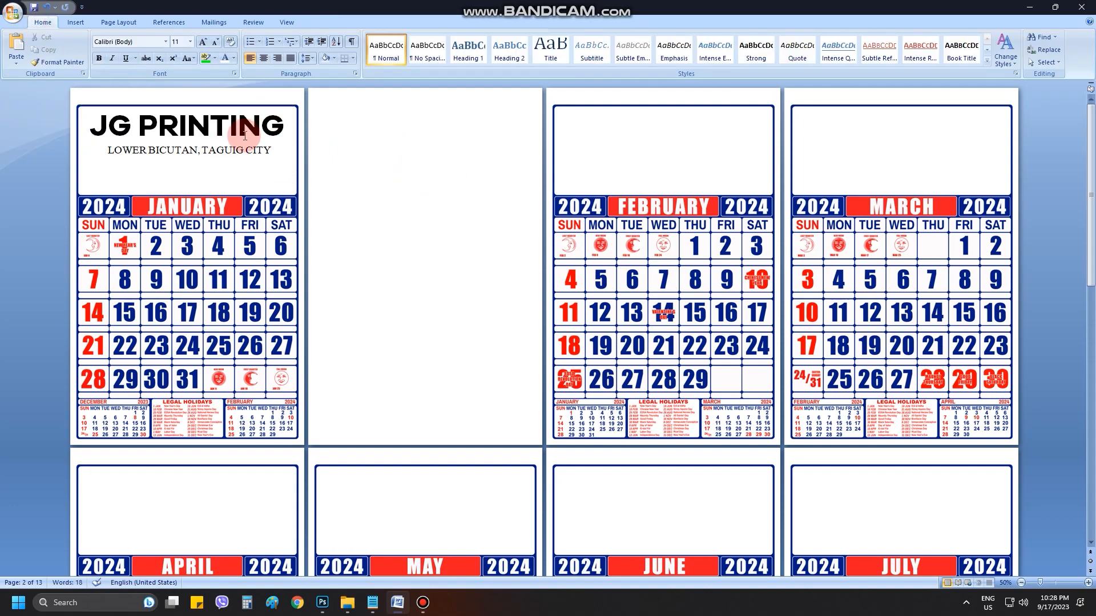
Insert a simple text box on the second page reading "FACEBOOK: JG DIGITAL PRINTING SERVICES" and widen it
click(83, 22)
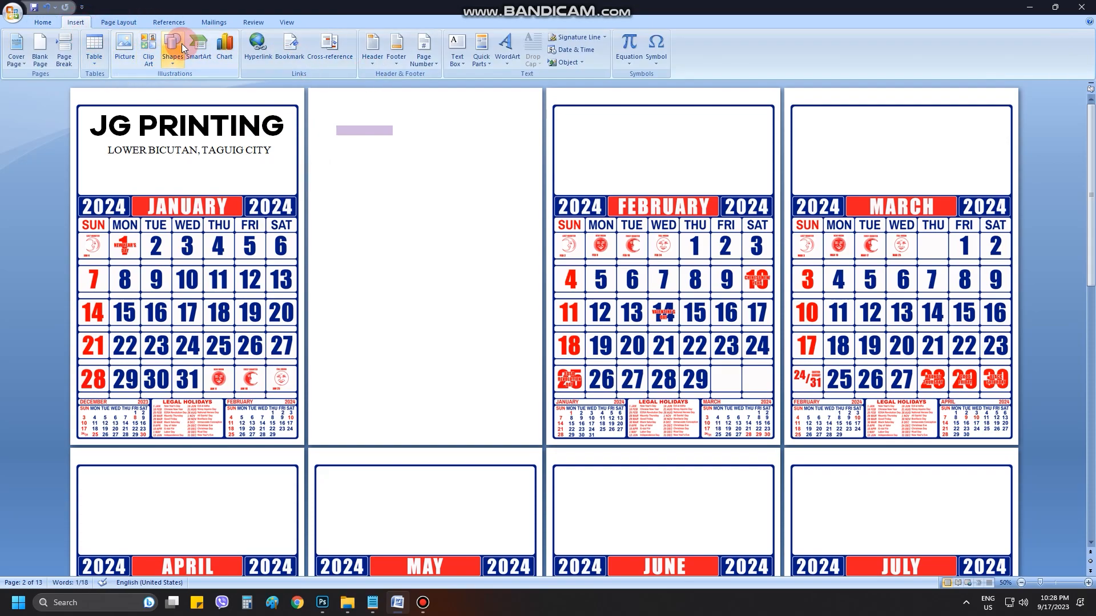
click(459, 45)
click(468, 144)
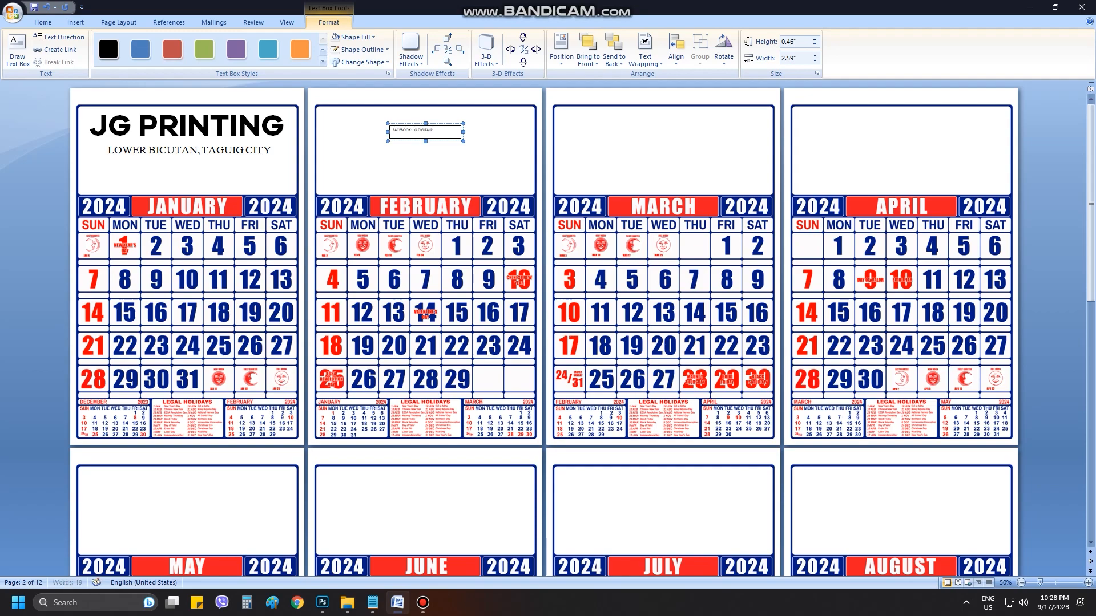
text(SERVICES)
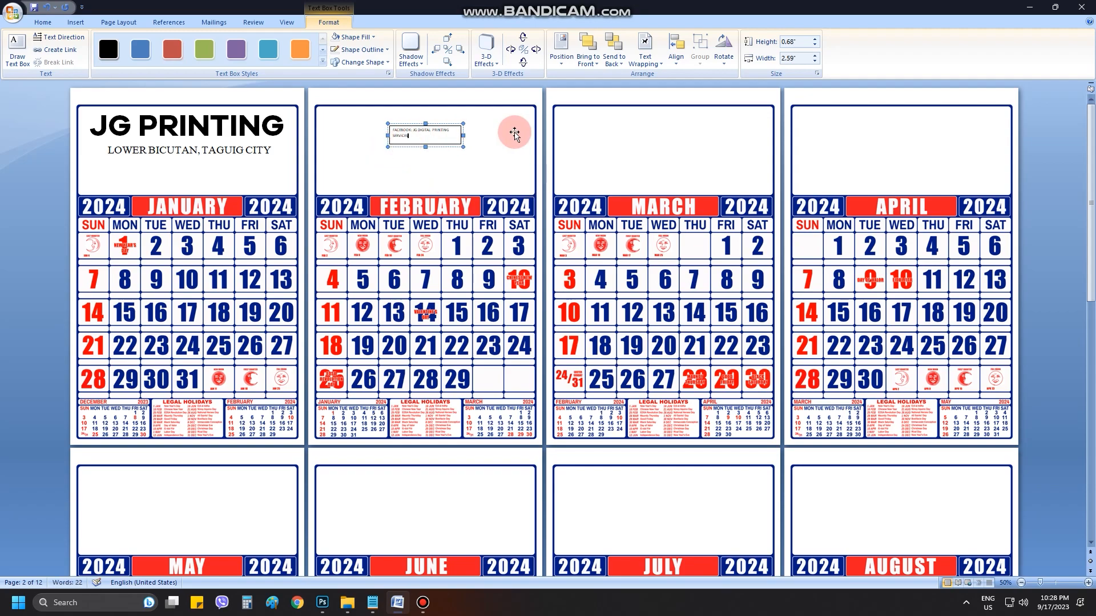
drag(463, 134, 522, 135)
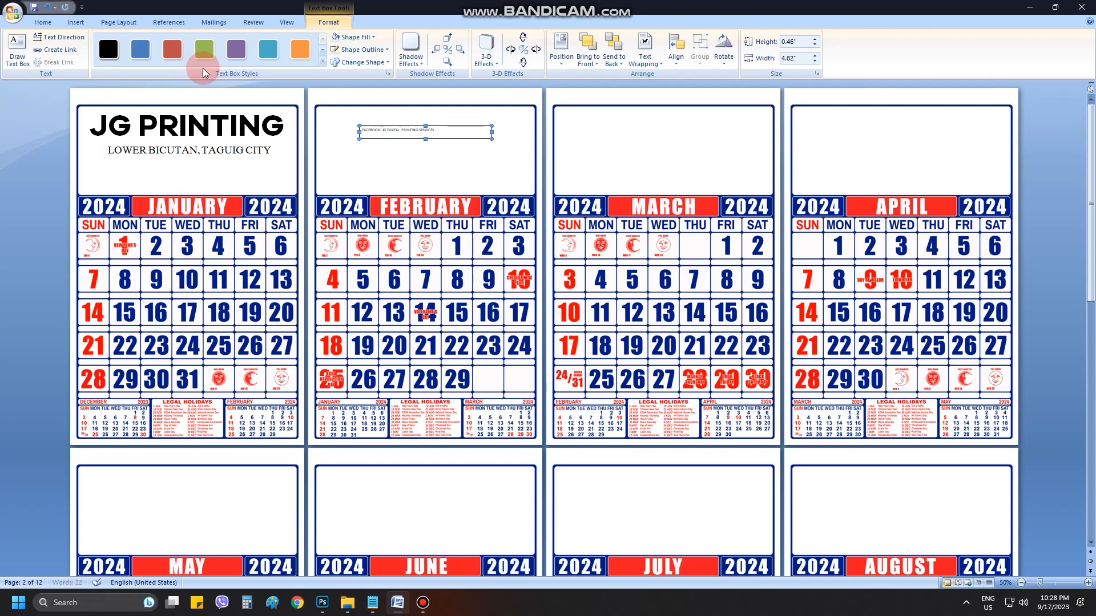
Format the Facebook text in Galano Grotesque at size 16 and fit it centered on one line
click(43, 21)
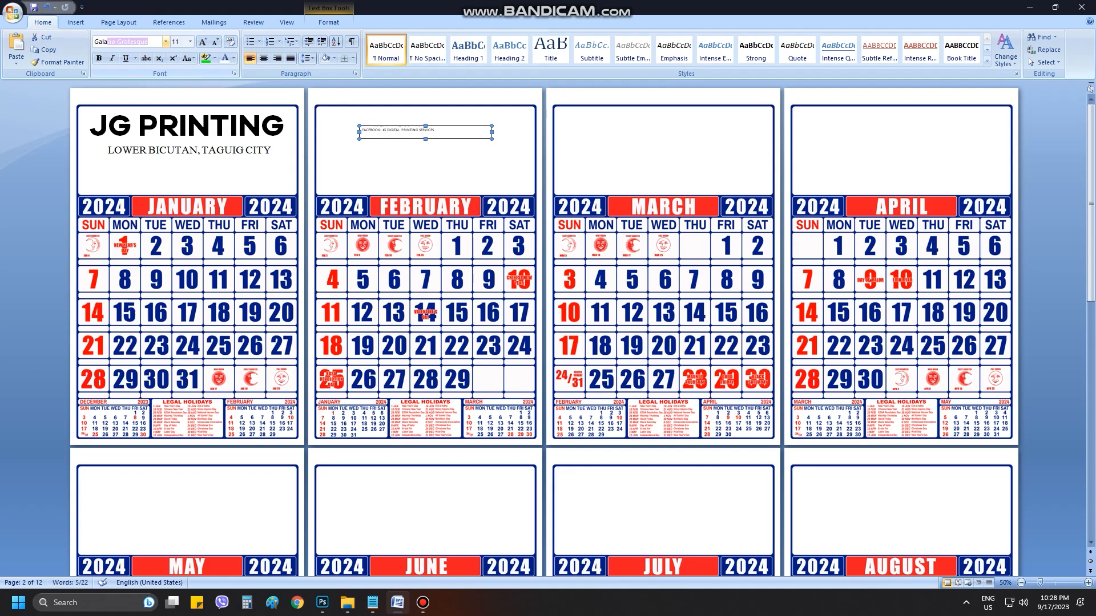
key(Return)
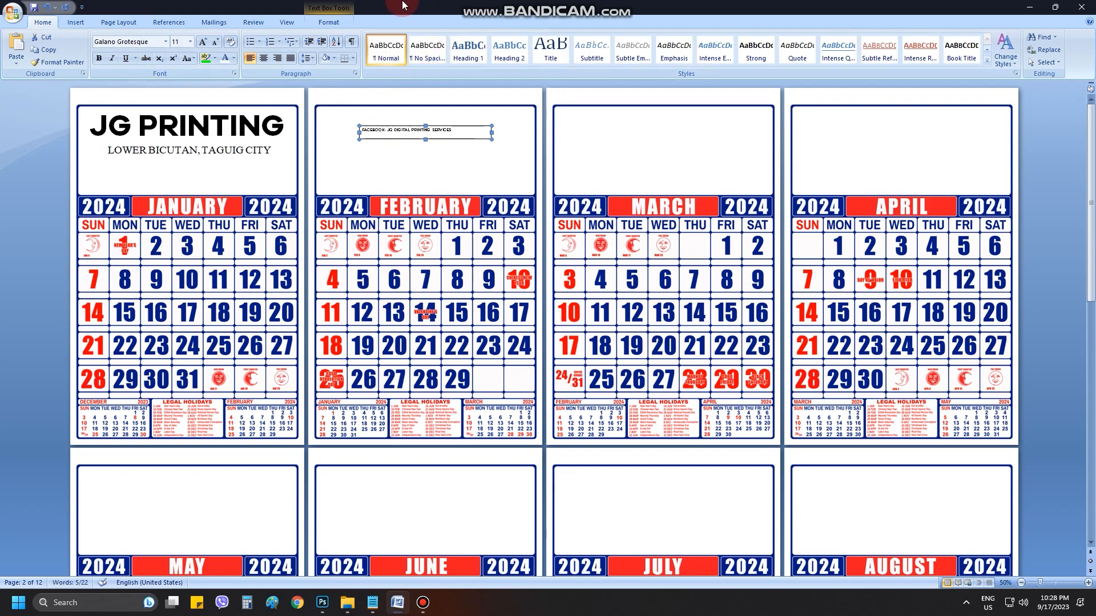
click(202, 43)
click(205, 43)
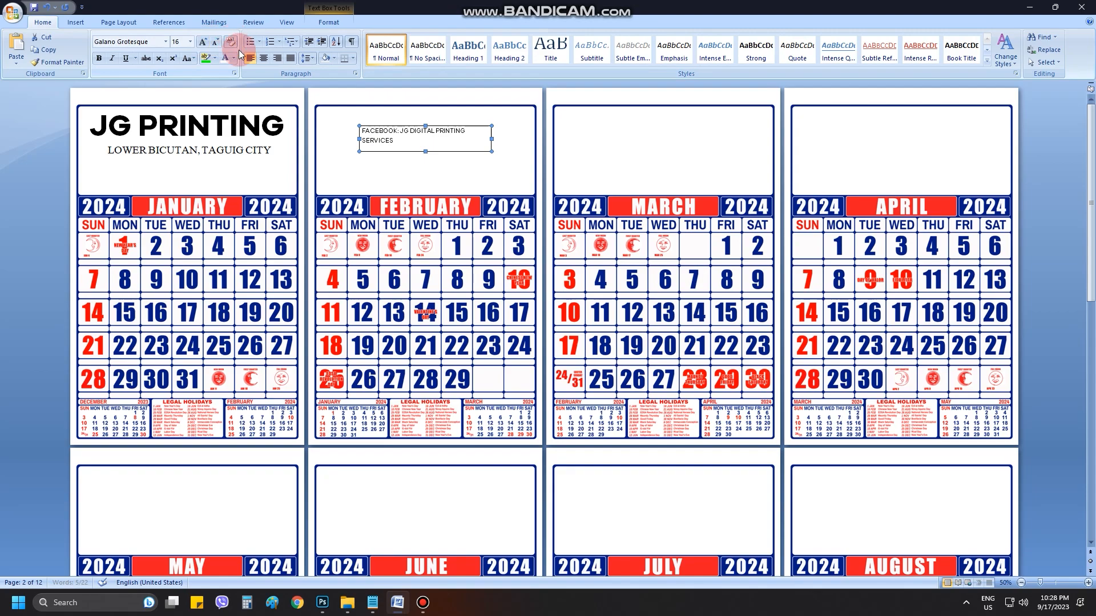
click(268, 60)
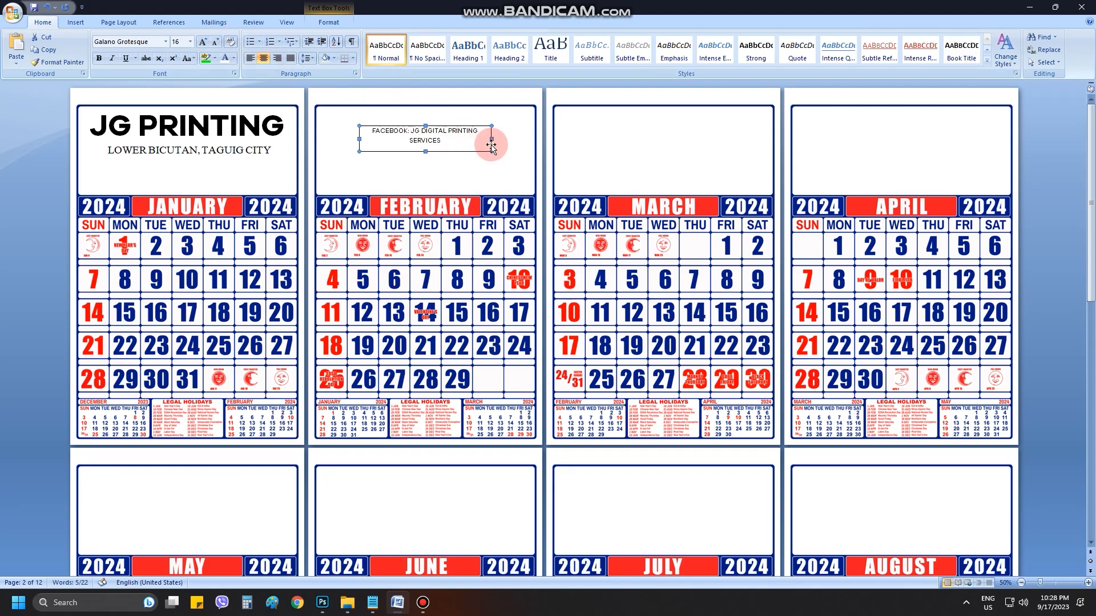
drag(491, 138, 506, 139)
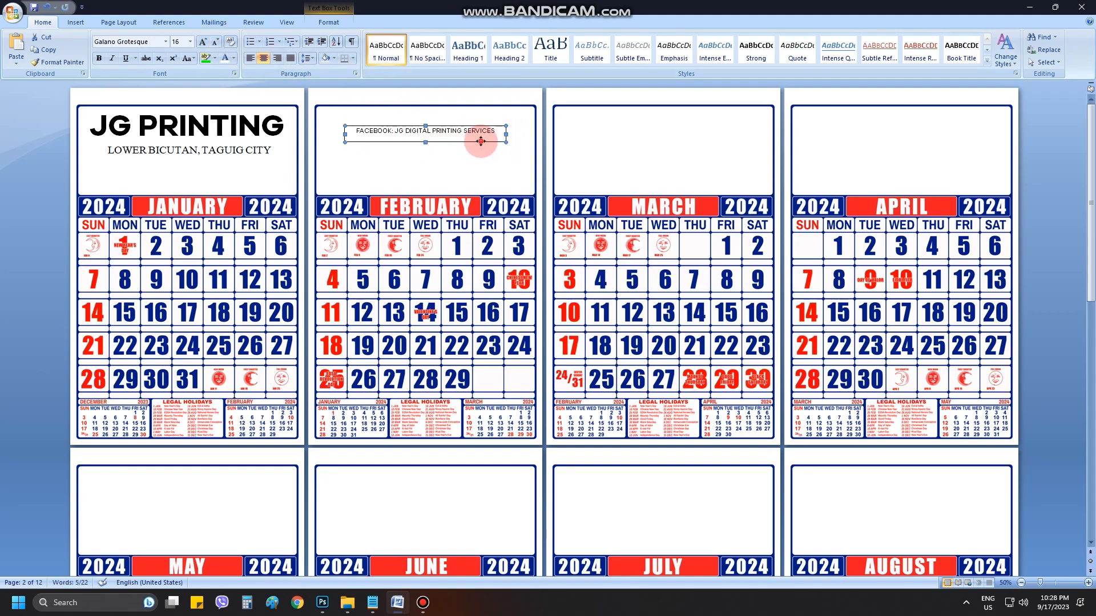
Make the Facebook text bold at size 20 and widen its text box so it fits on one line
key(ctrl+b)
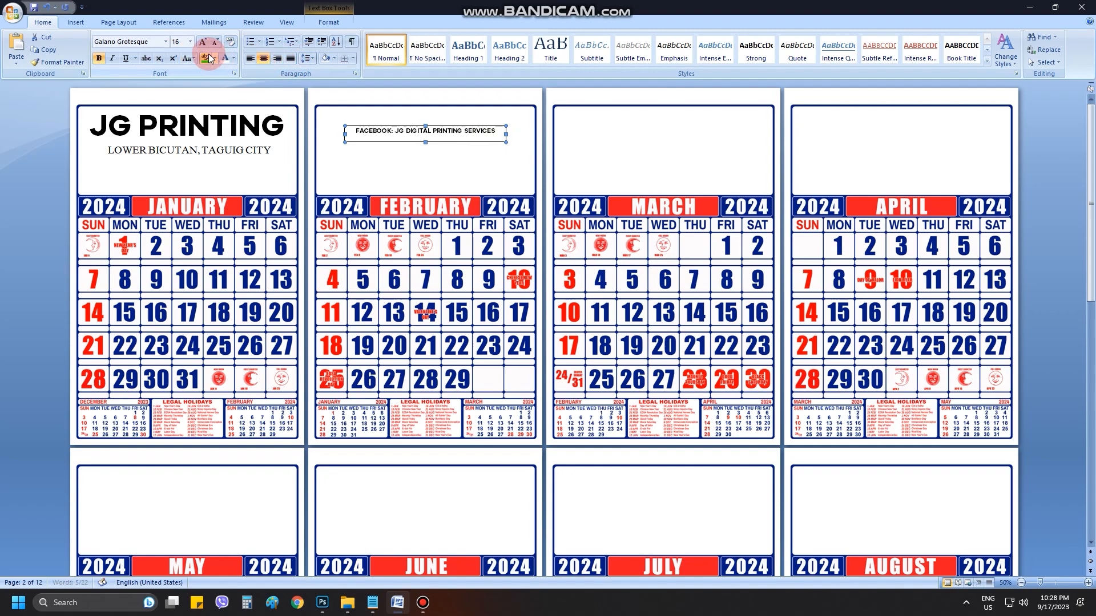
click(204, 42)
click(203, 42)
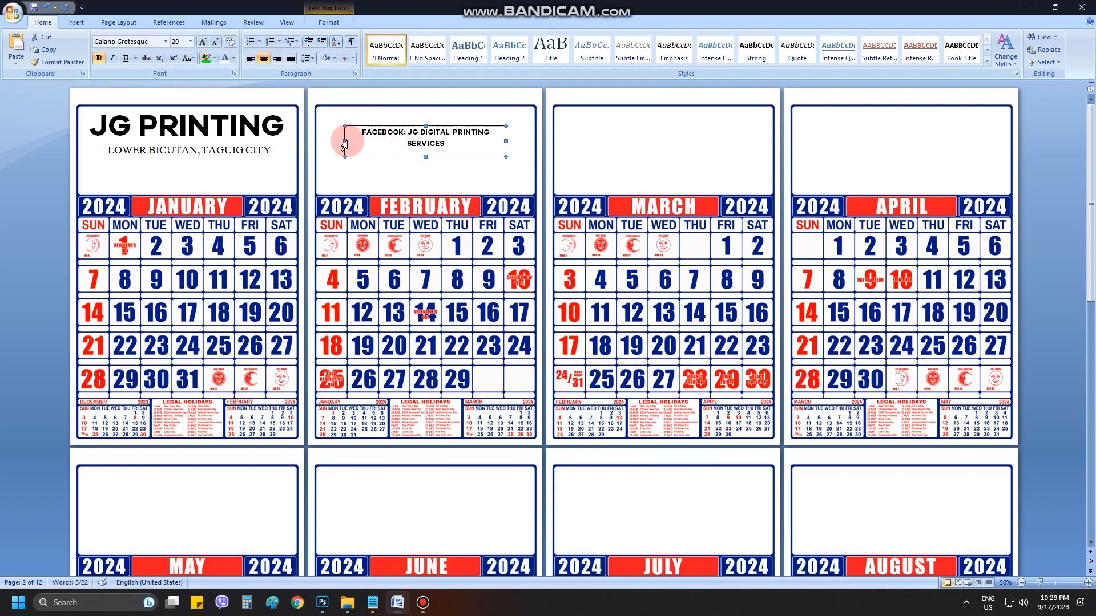
drag(344, 140, 329, 140)
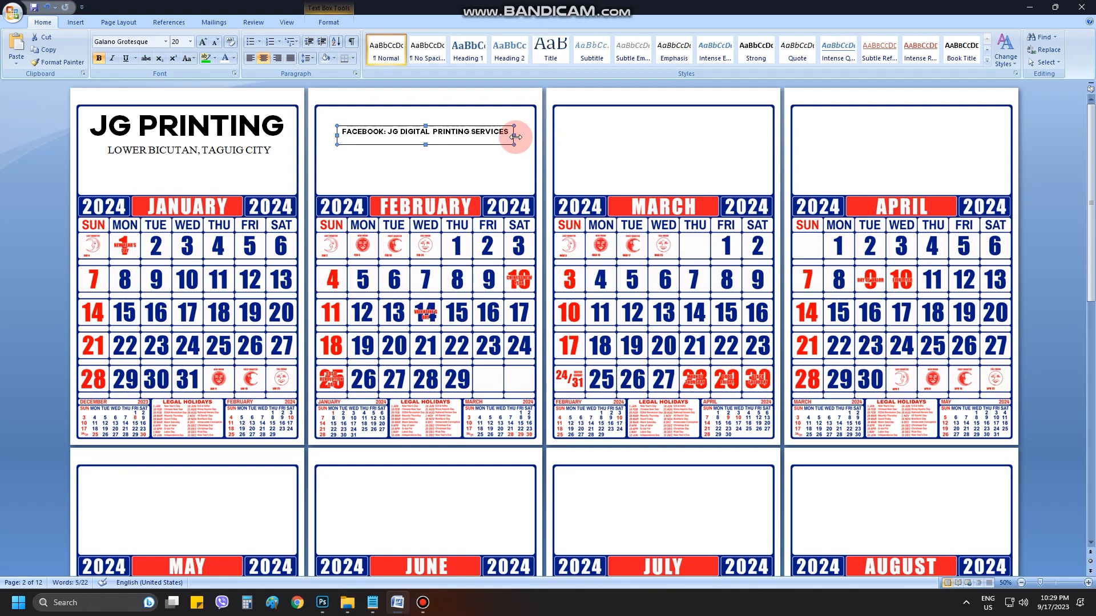
Move the Facebook text box into January's header, centered just below the address line
drag(491, 146, 255, 175)
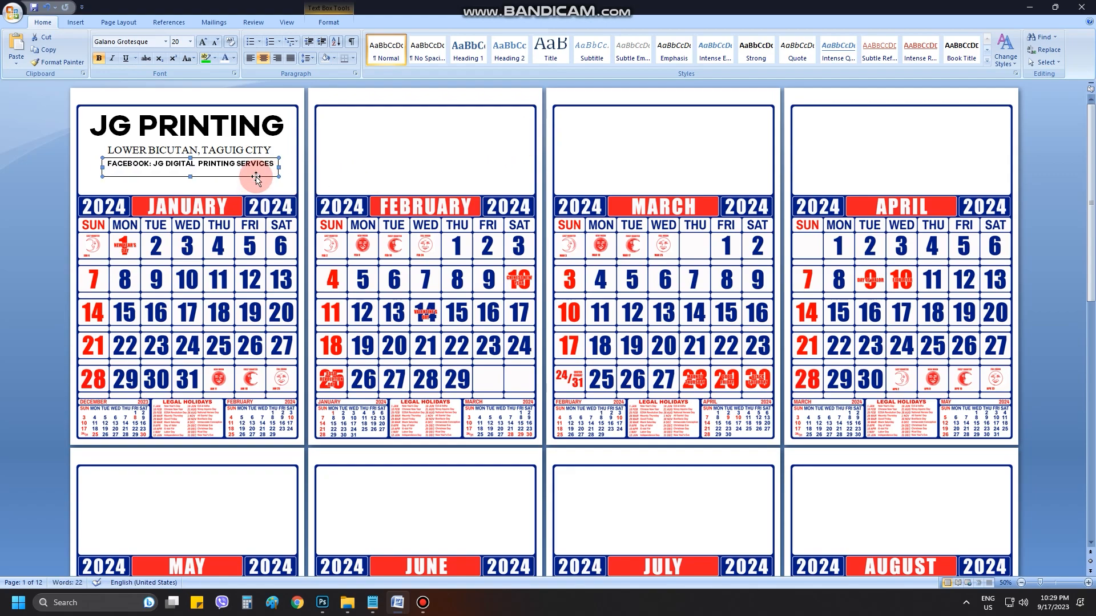
click(234, 182)
click(245, 169)
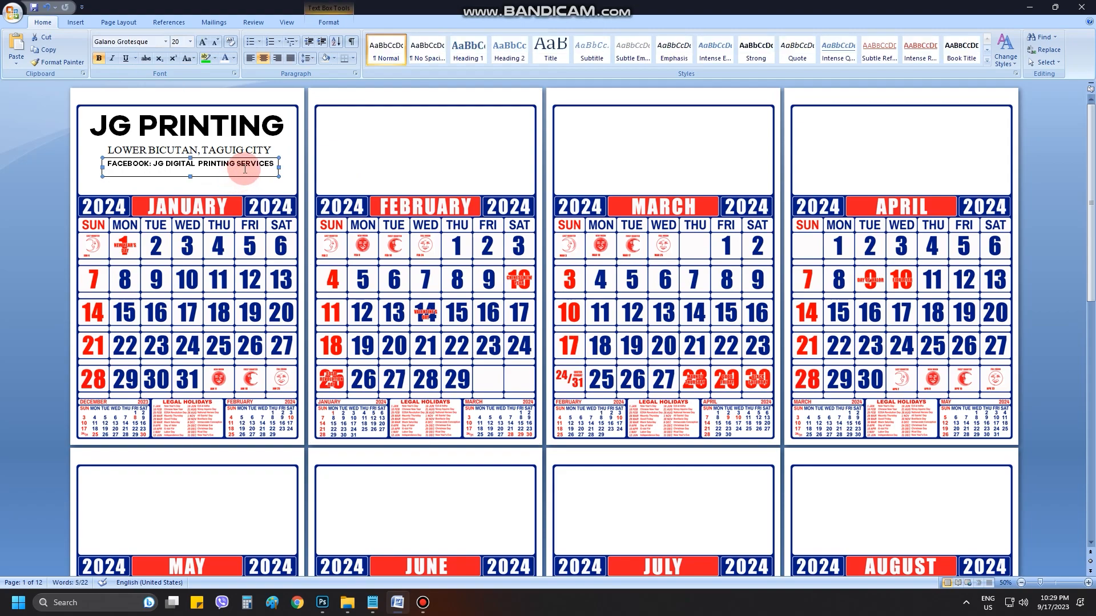
drag(246, 168, 246, 171)
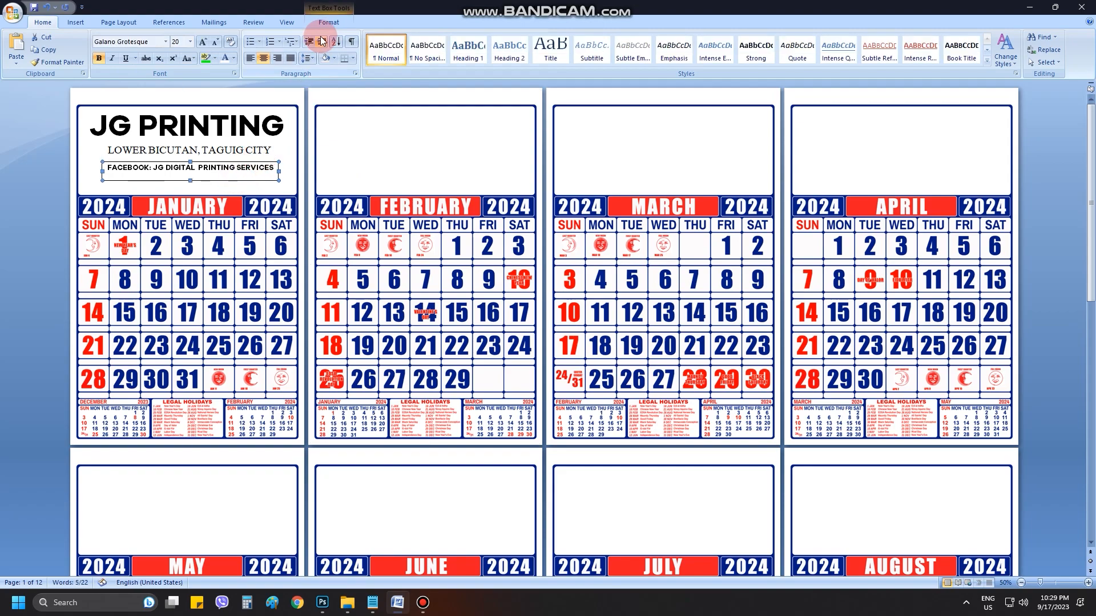
Remove the outline from the Facebook text box in January's header
click(337, 23)
click(363, 50)
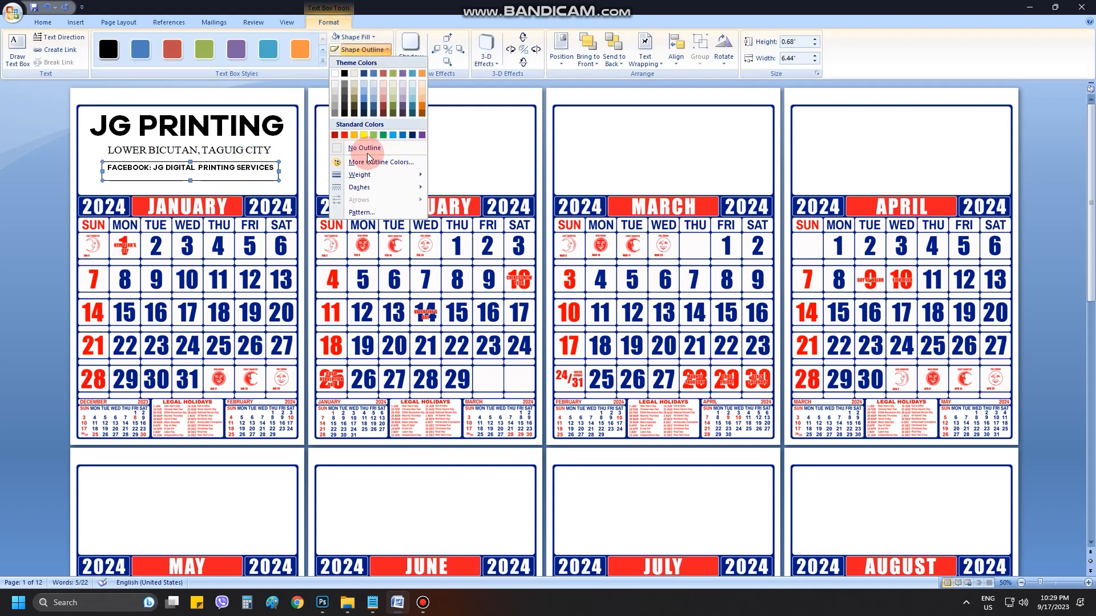
click(367, 149)
click(241, 170)
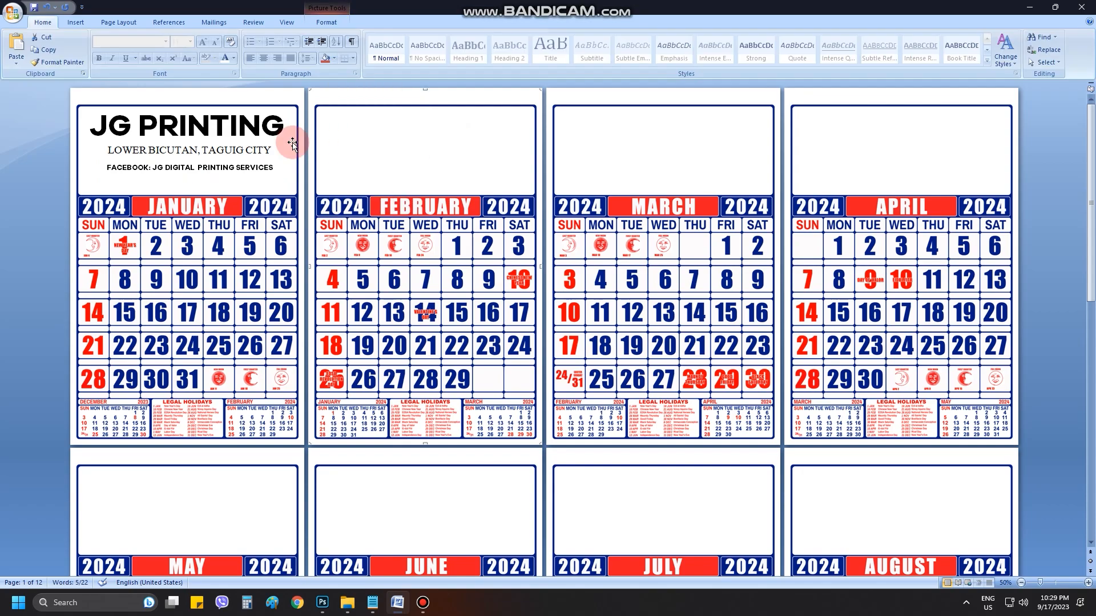
Shift the JG PRINTING, address and Facebook text boxes slightly down to space them evenly in January's header
click(250, 181)
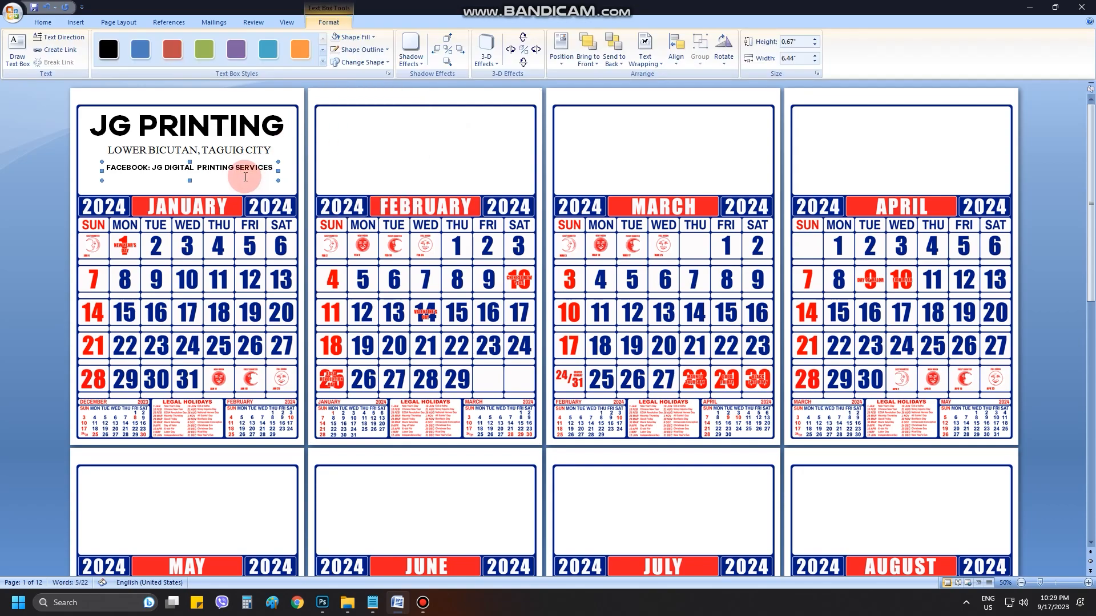
click(264, 149)
click(385, 166)
click(233, 130)
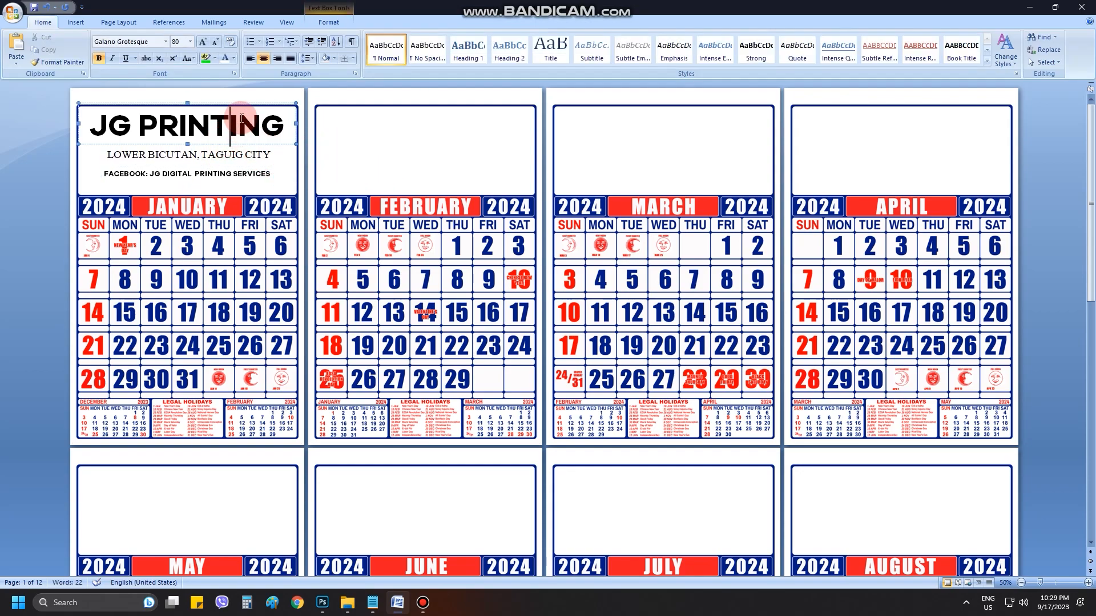
click(245, 144)
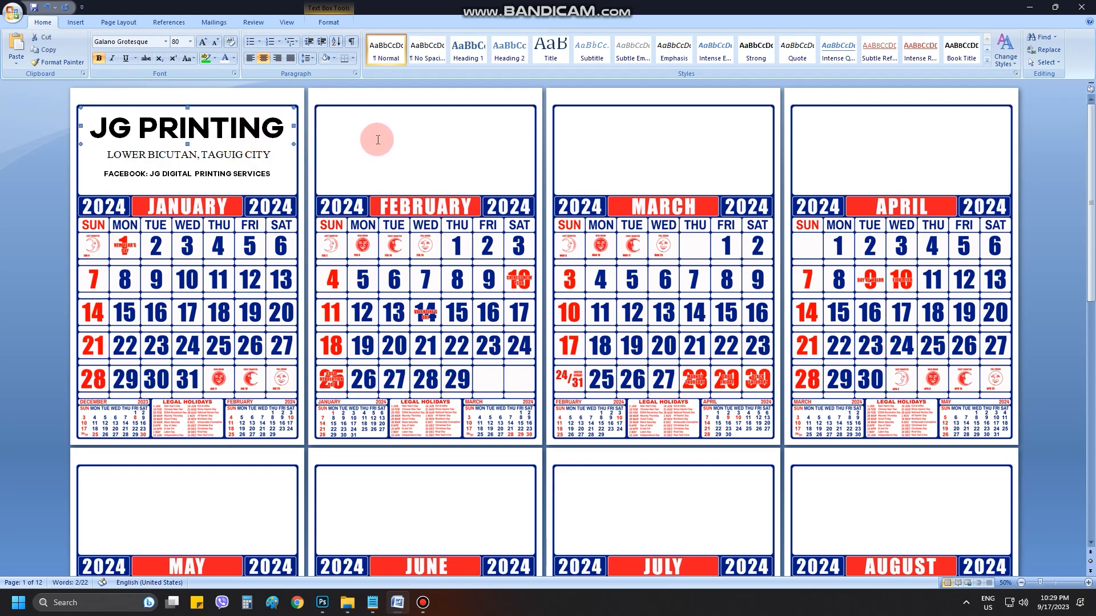
click(262, 179)
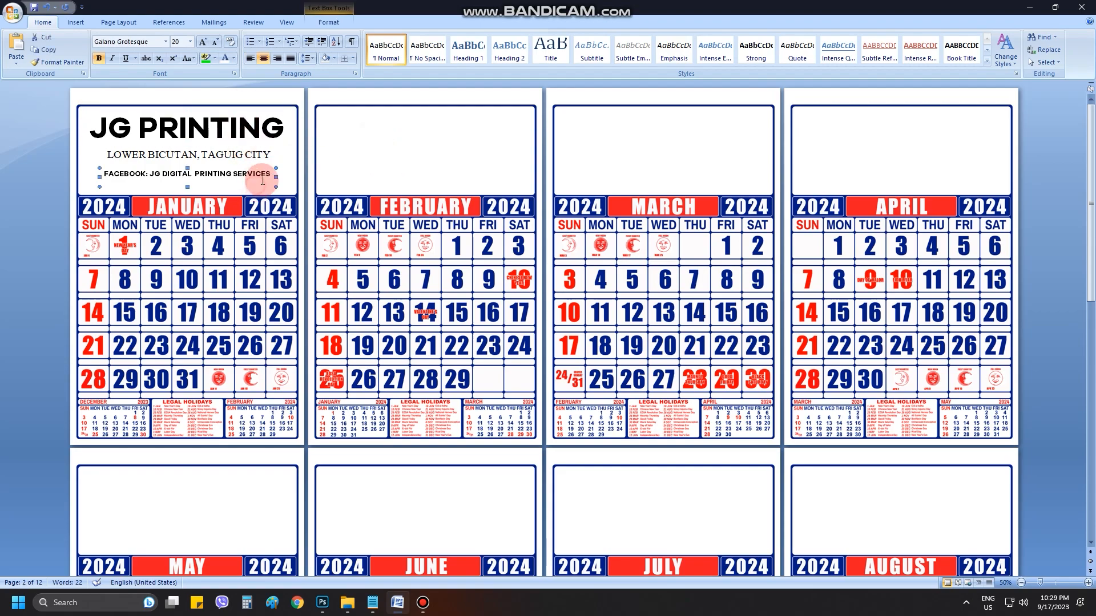
click(445, 144)
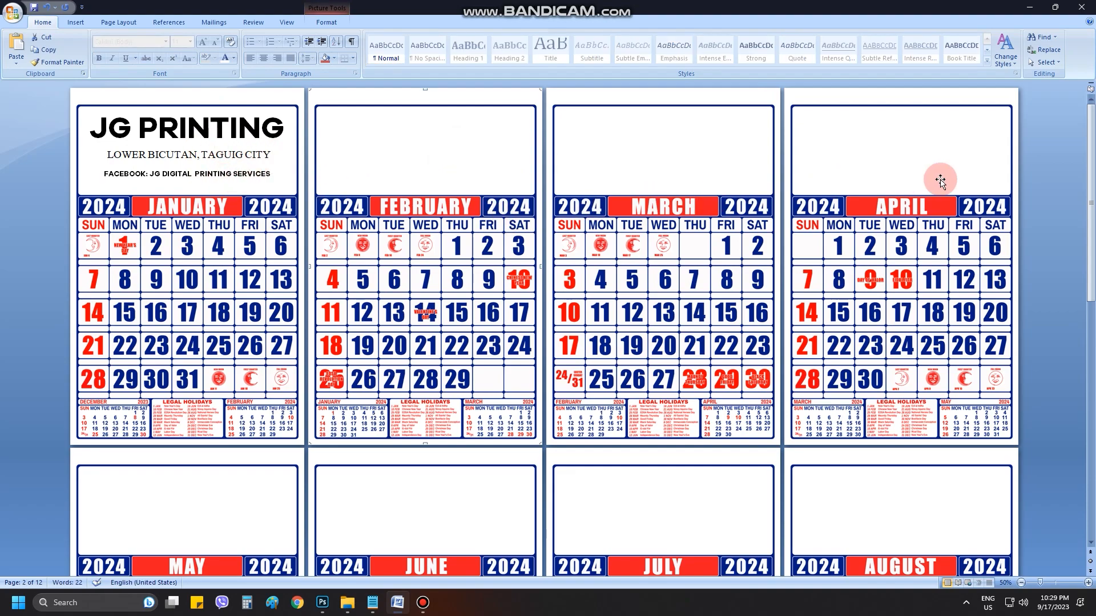
click(223, 176)
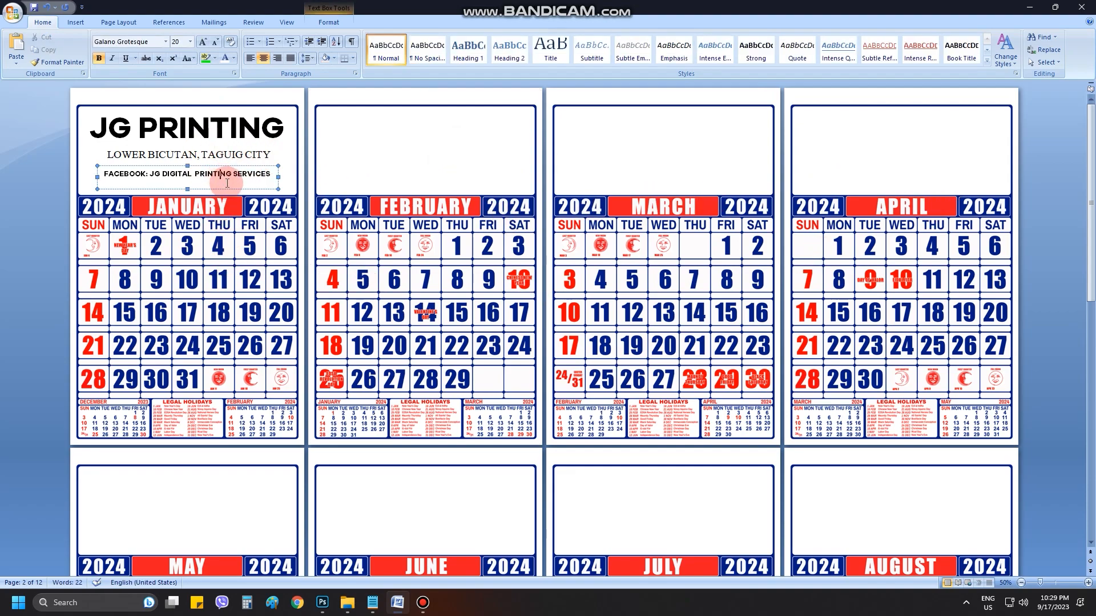
shift+click(232, 151)
shift+click(289, 142)
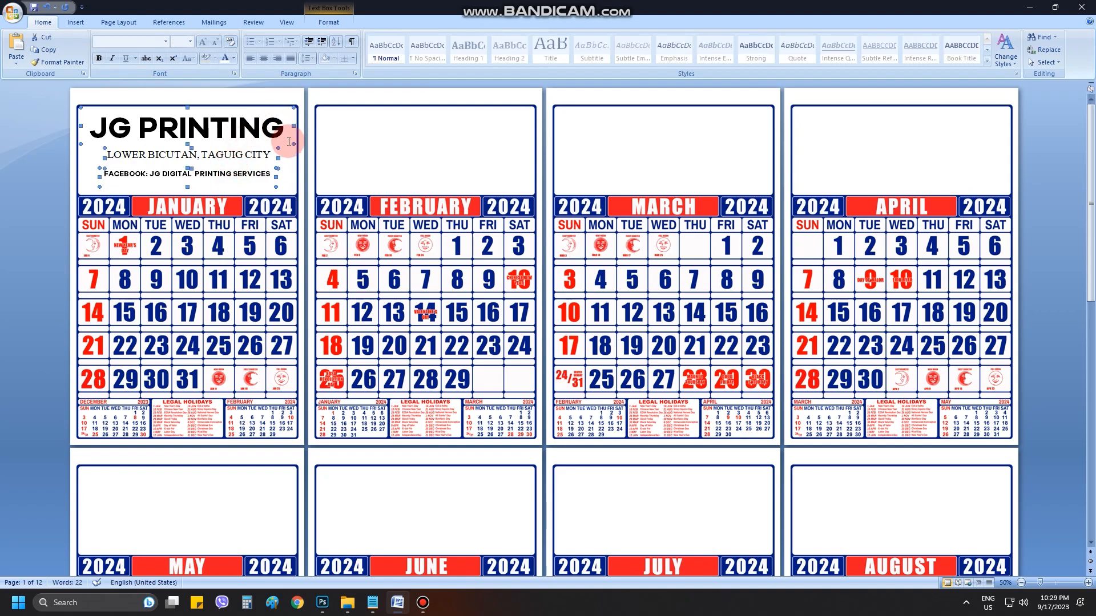
click(425, 162)
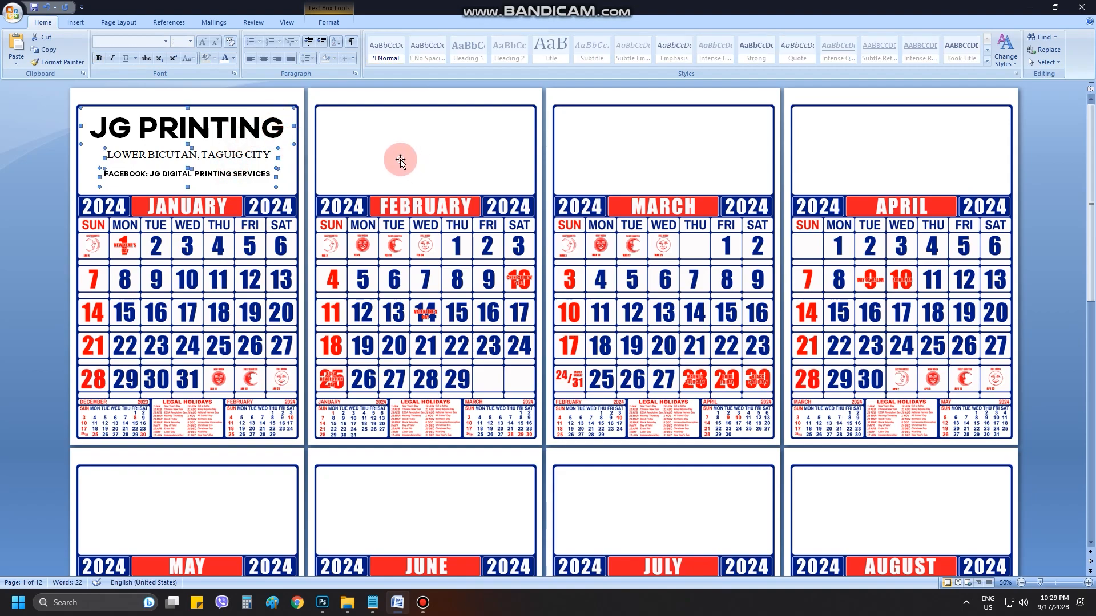
click(202, 178)
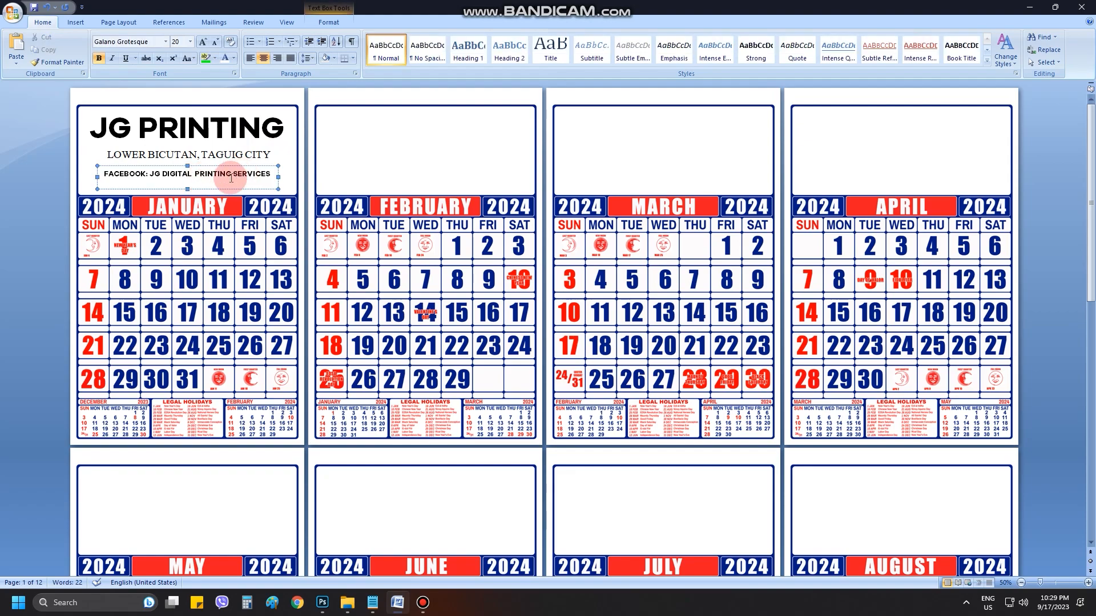
click(266, 186)
click(257, 187)
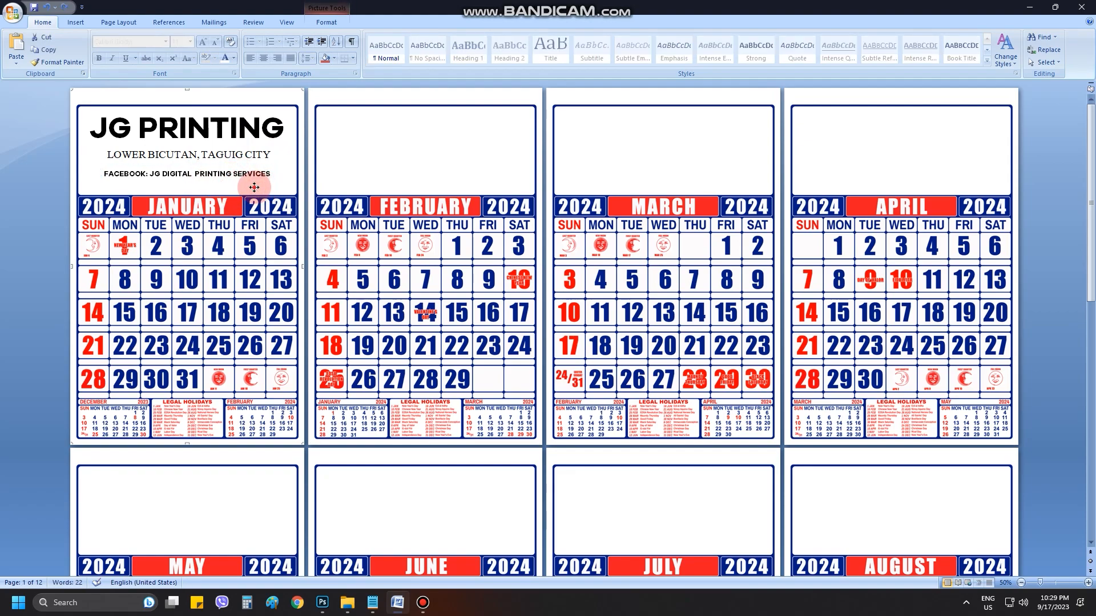
Duplicate January's three header text boxes together and place the copy in February's header at the same height
click(255, 187)
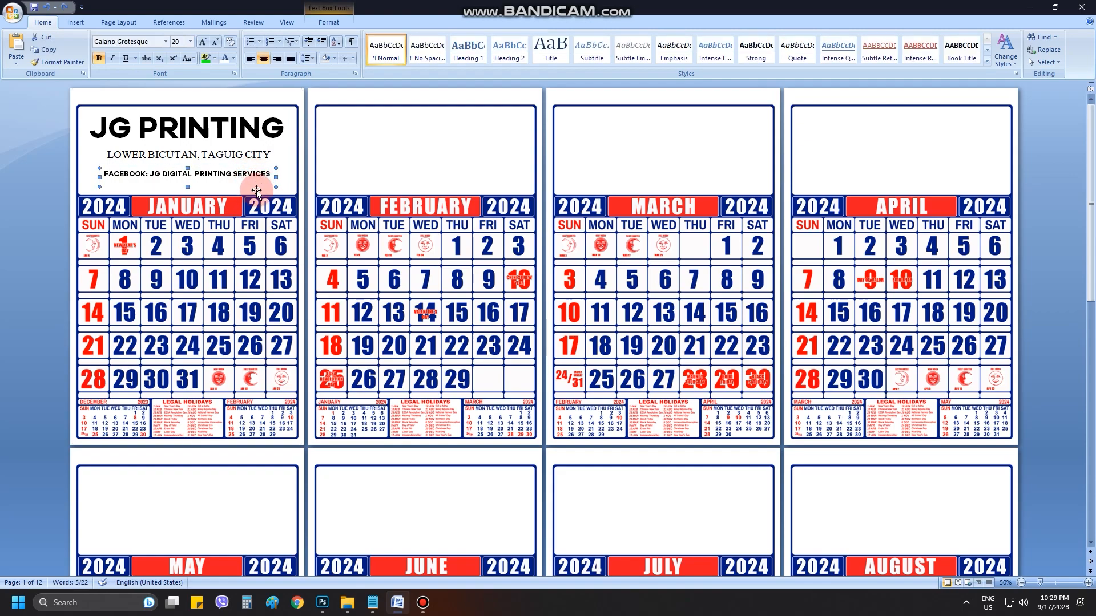
shift+click(240, 154)
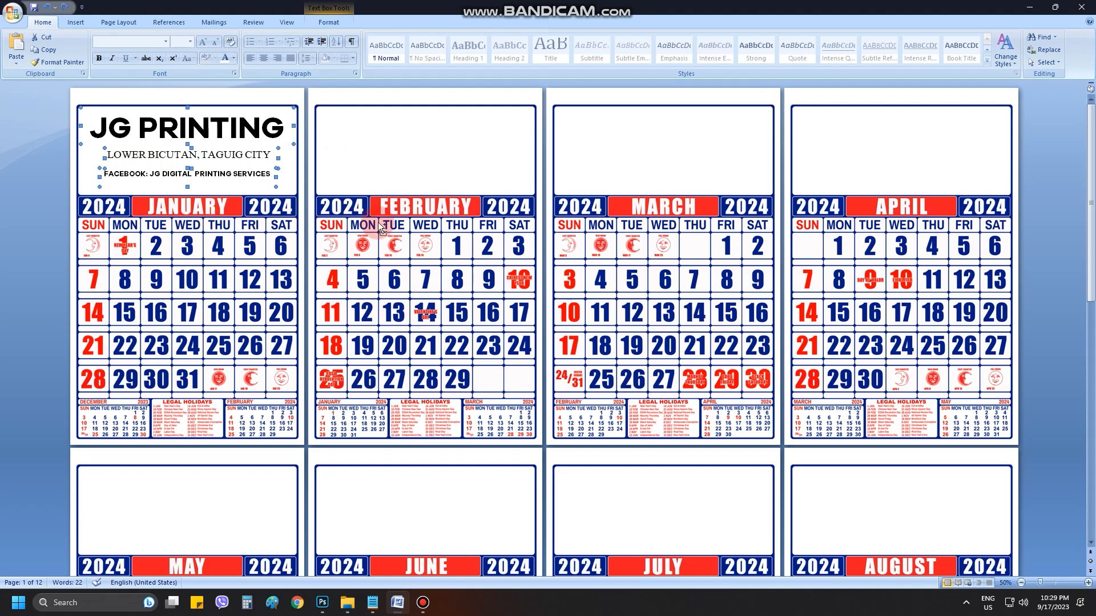
key(ctrl+d)
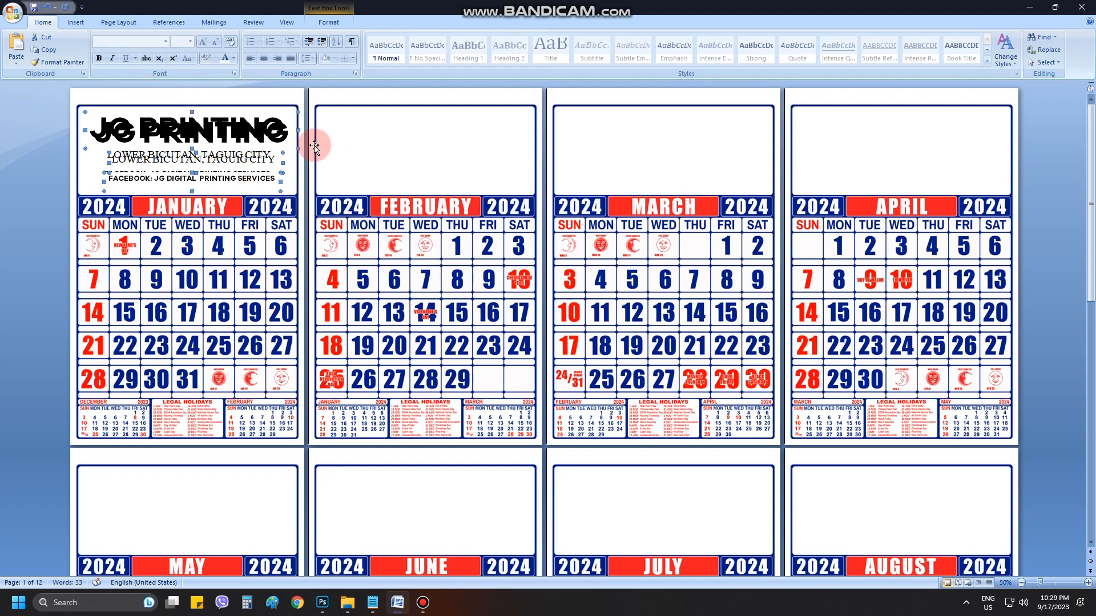
drag(271, 190, 508, 188)
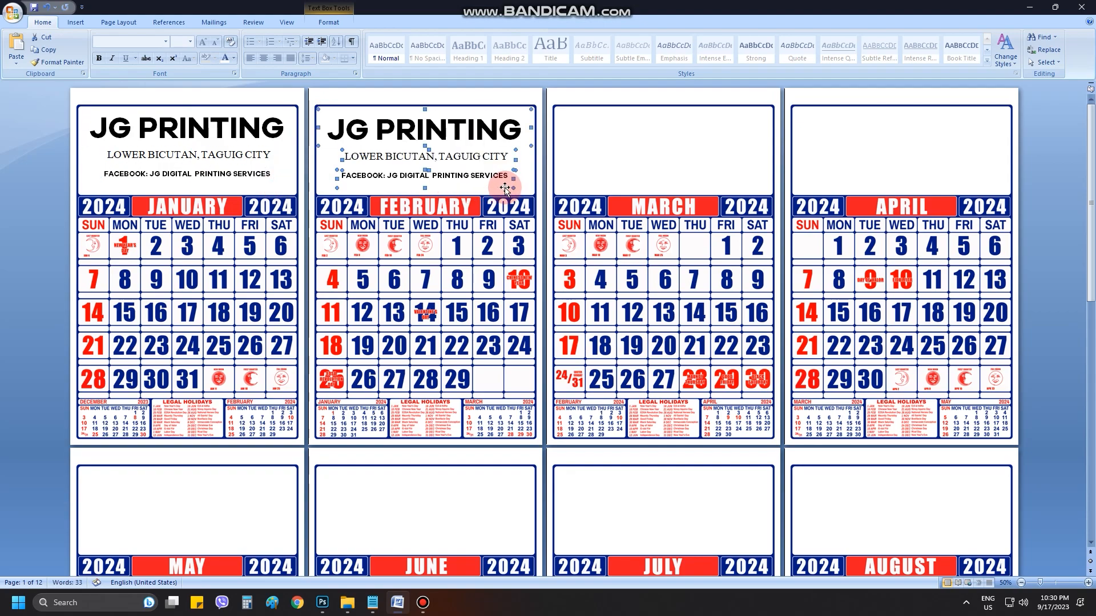
key(Up)
key(Up)
key(Up)
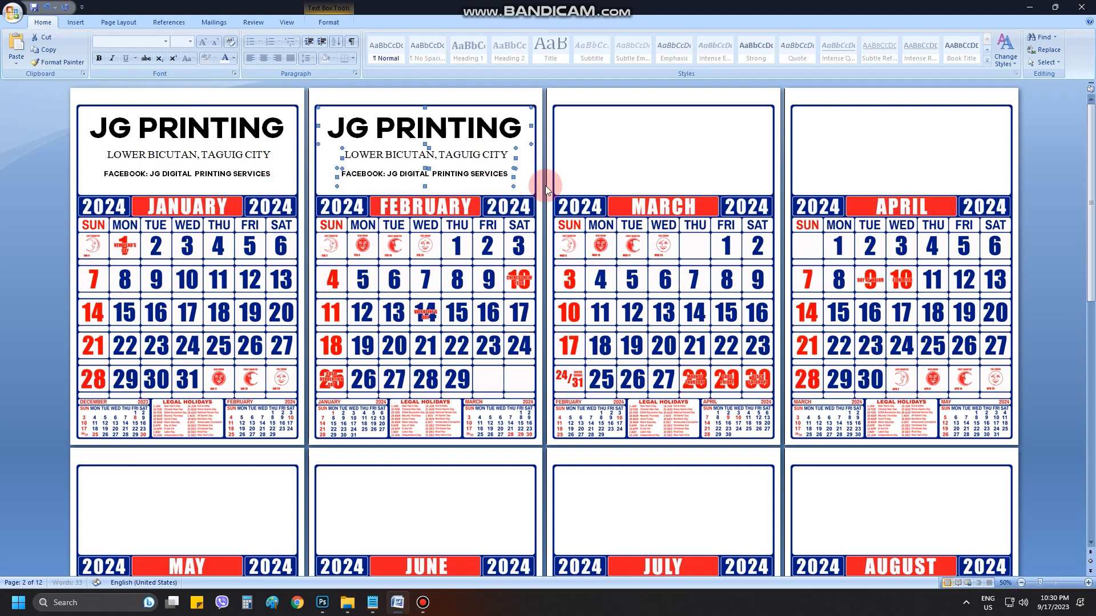
key(Down)
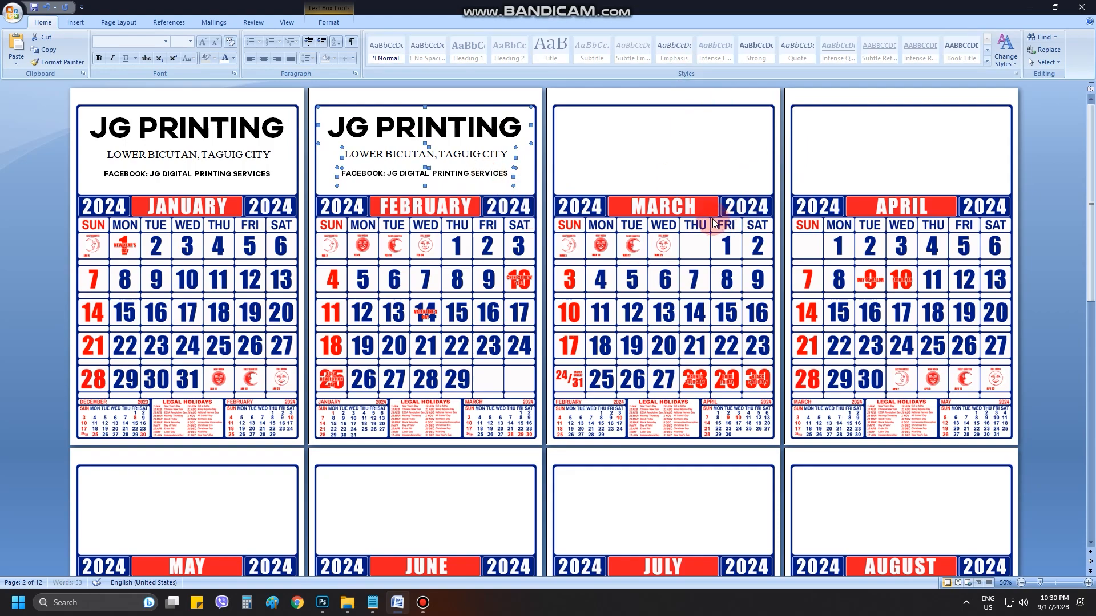
Make another copy of the three header text boxes and place it in March's header
key(ctrl+v)
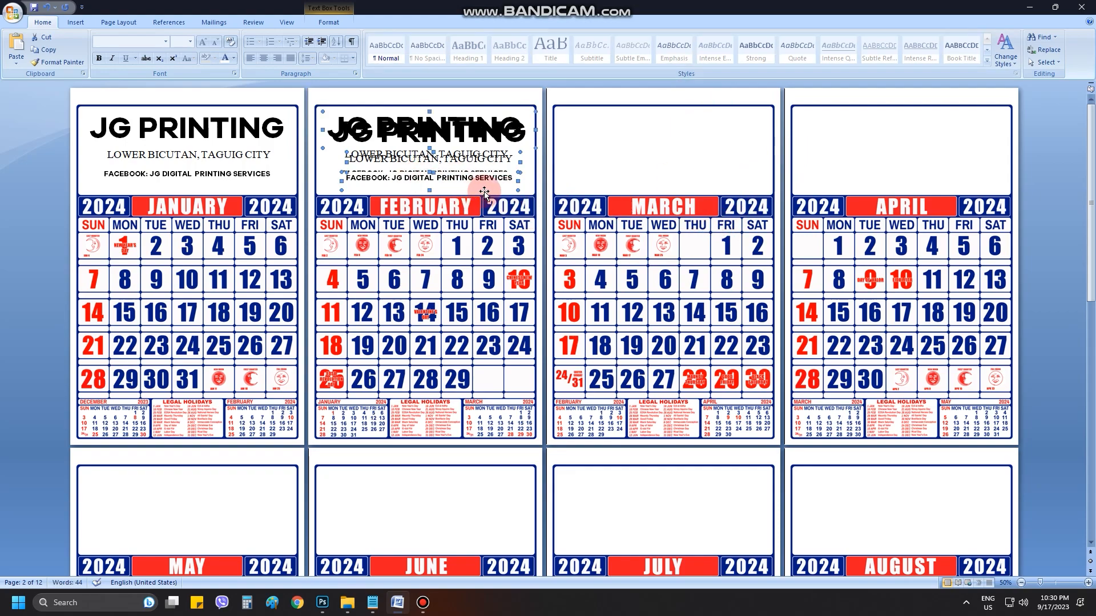
drag(485, 193, 690, 193)
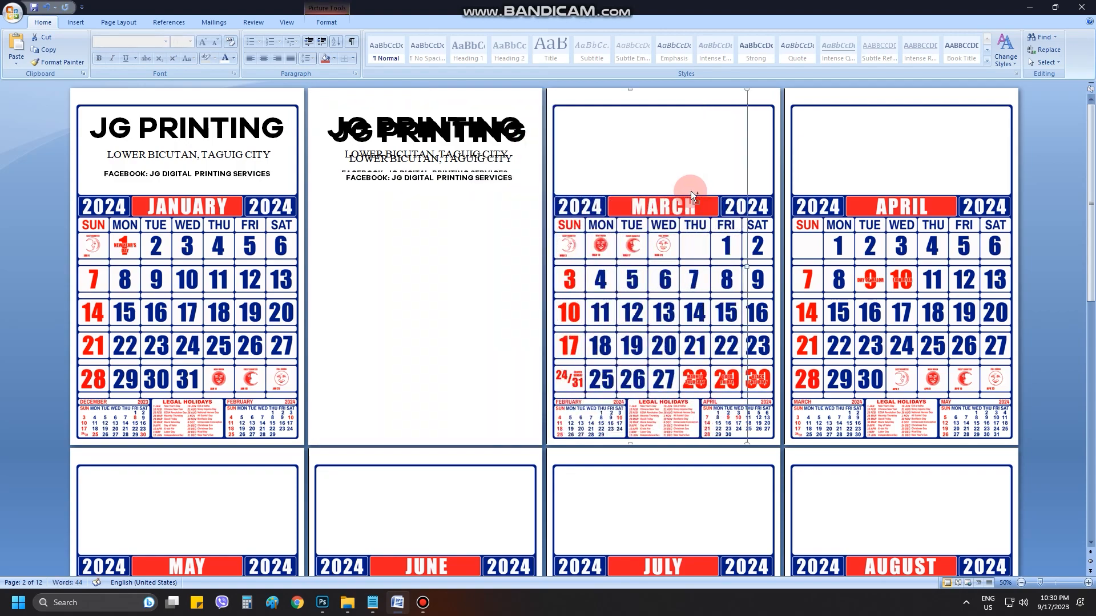
key(ctrl+z)
click(506, 181)
click(514, 149)
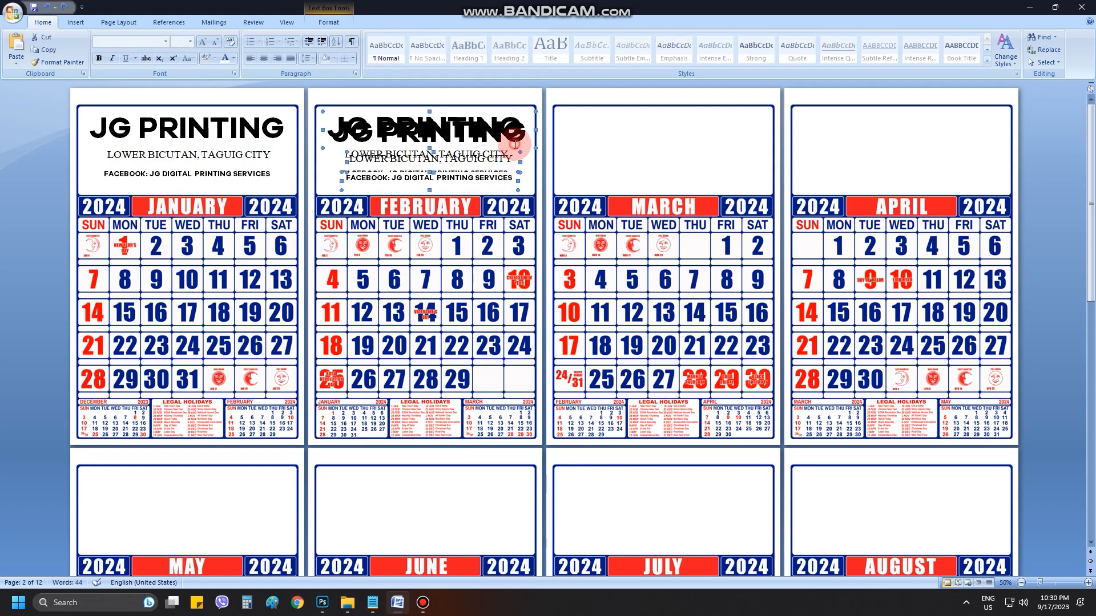
drag(519, 151, 759, 144)
click(861, 165)
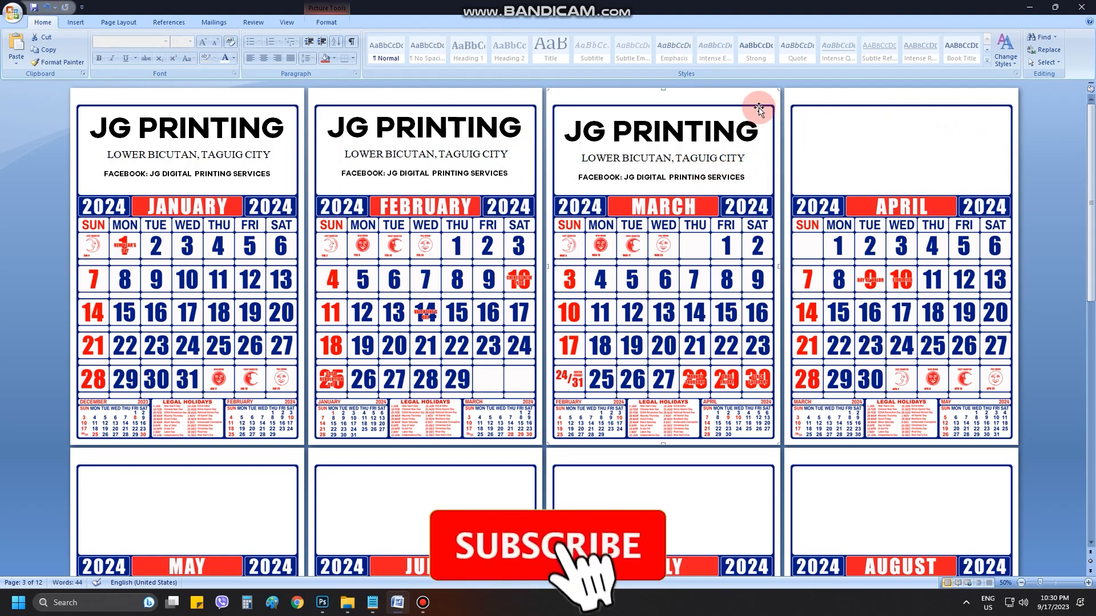
click(507, 201)
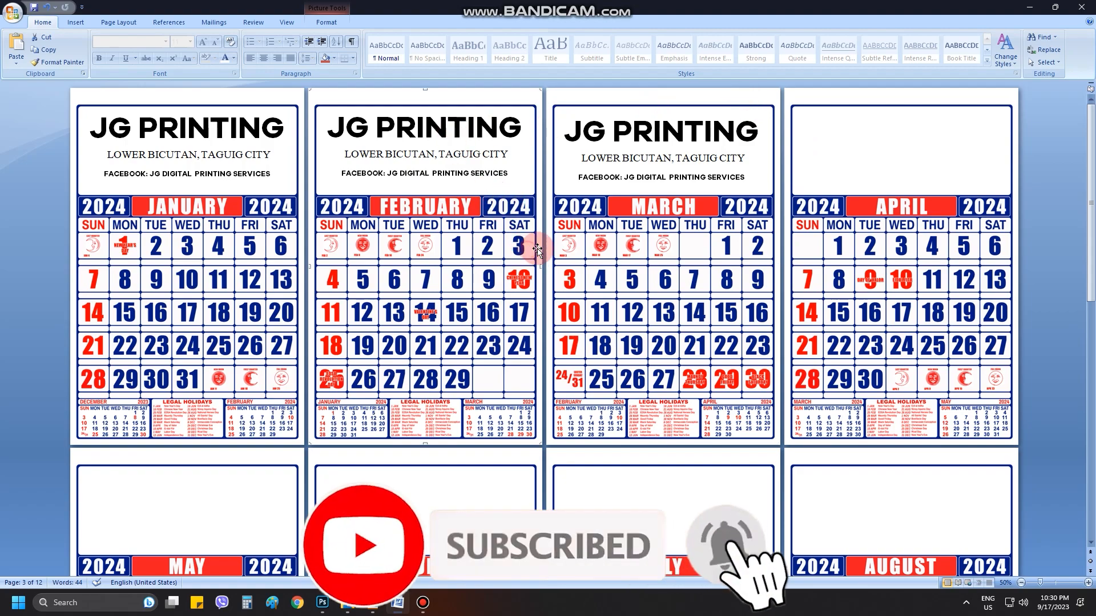
click(559, 234)
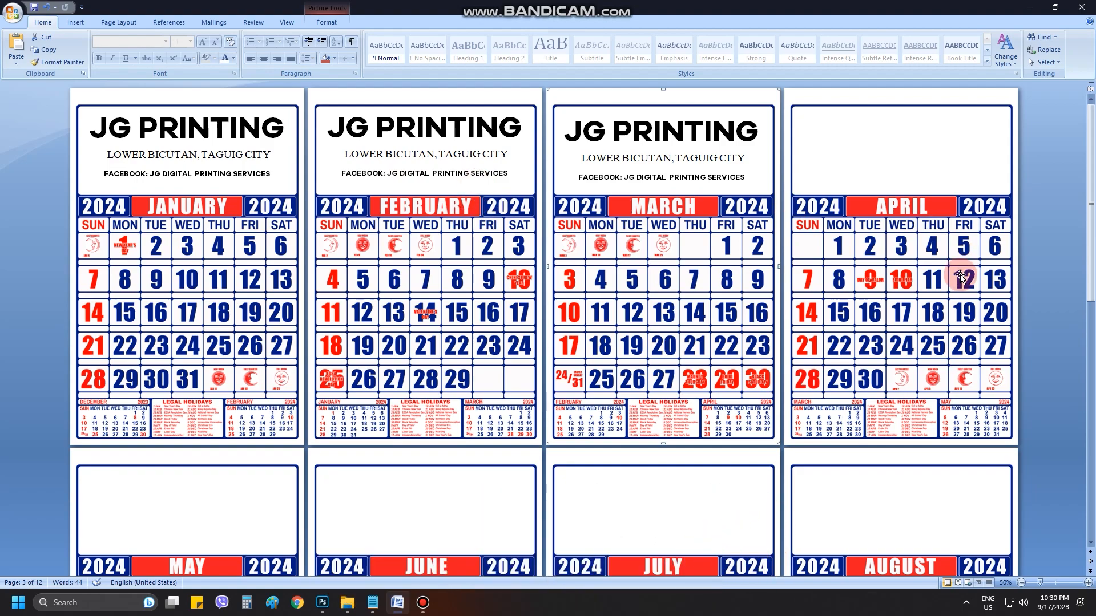
click(1043, 256)
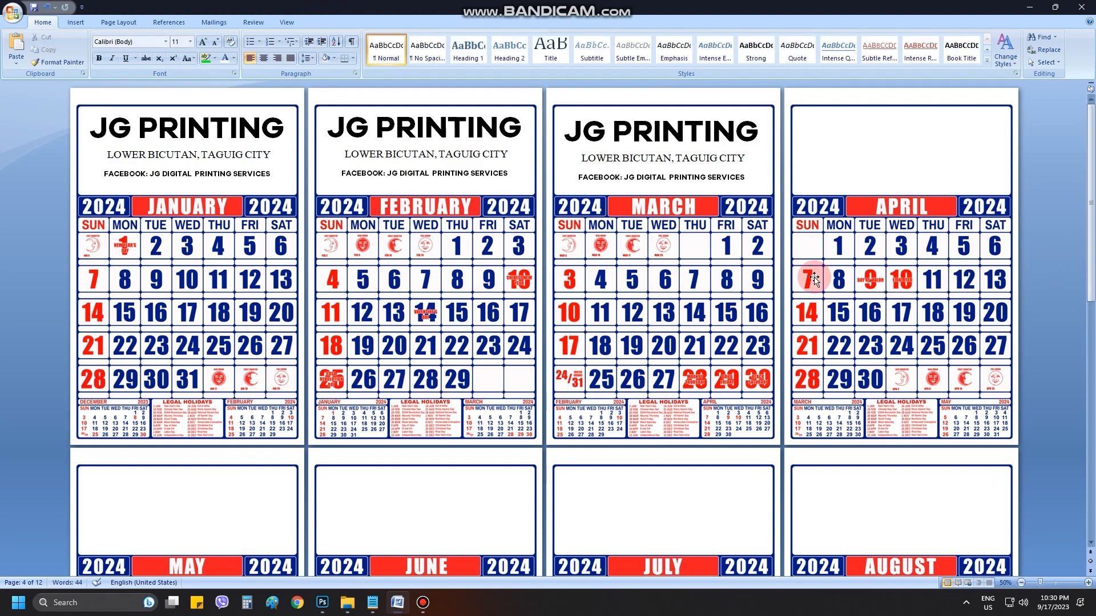
scroll(807, 279, down, 3)
scroll(721, 277, up, 3)
key(alt)
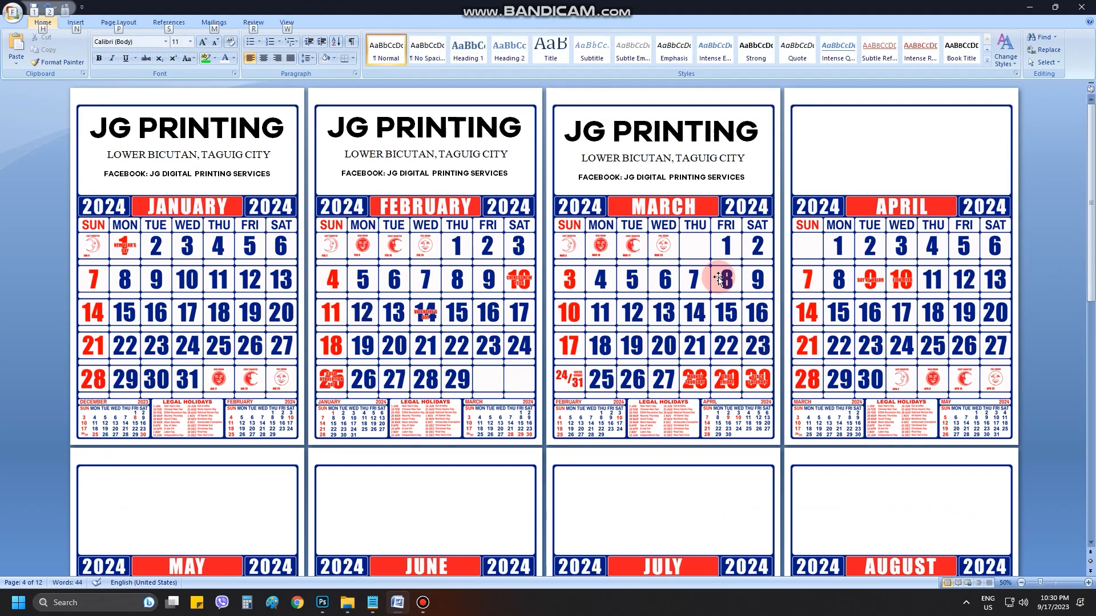